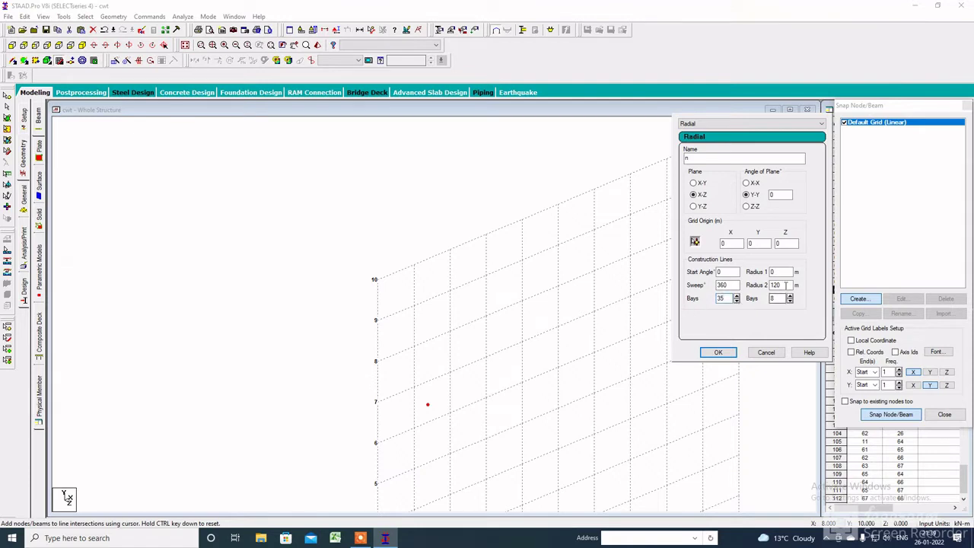
- Create radial grid n with a 0.68 m radius and snap only to it
left_click_drag(786, 285, 737, 286)
left_click(719, 353)
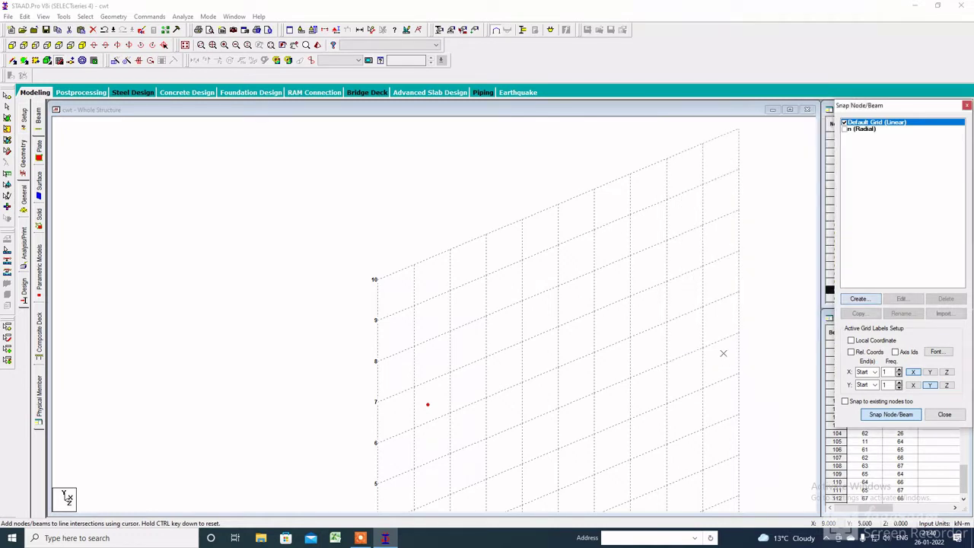
left_click(844, 129)
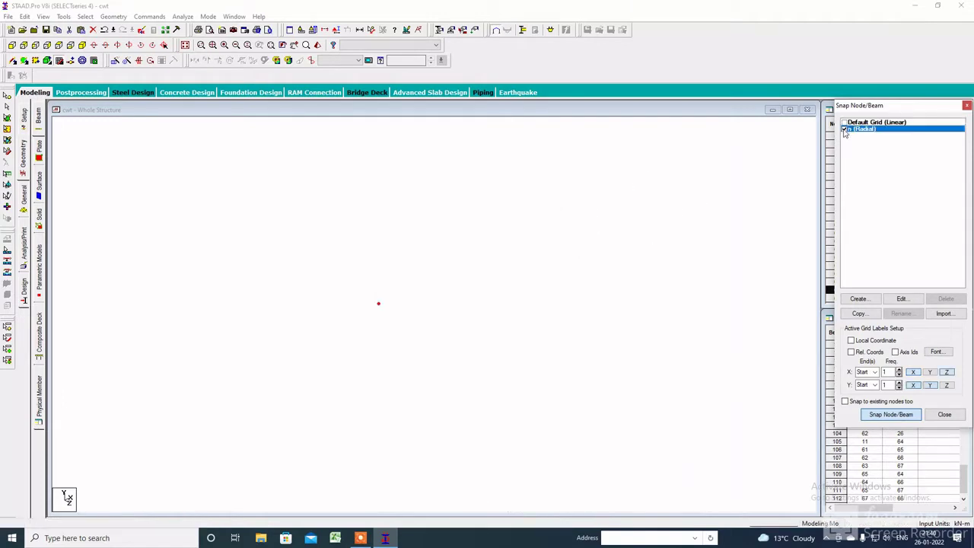
- Centre the radial grid on the node at (0.75, 7, 0.75) and snap nodes onto it
left_click(902, 299)
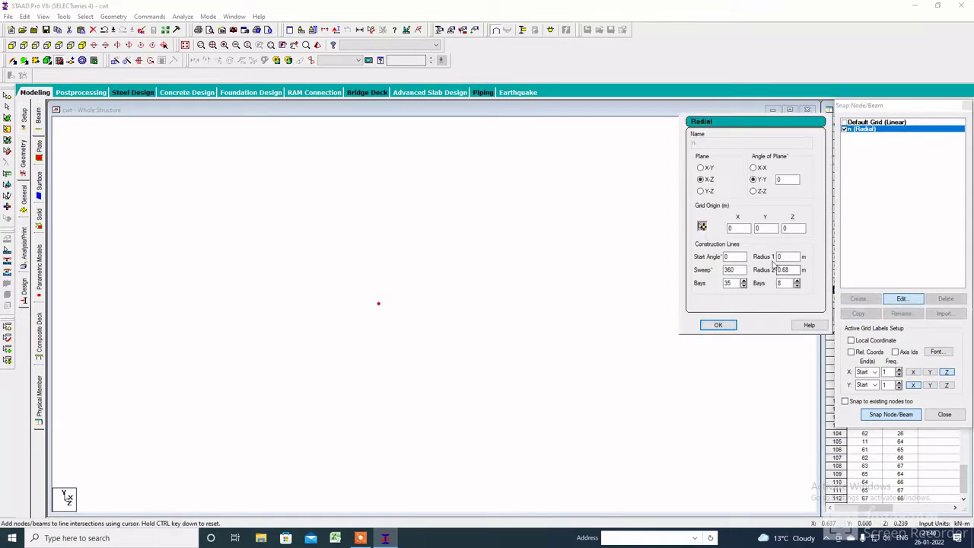
left_click(704, 225)
left_click(378, 303)
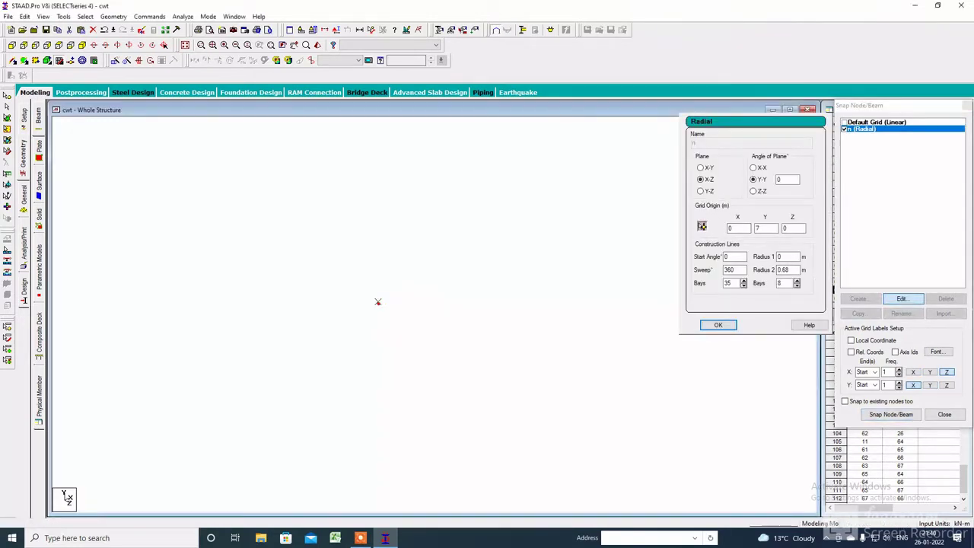
middle_click_drag(378, 304, 528, 358)
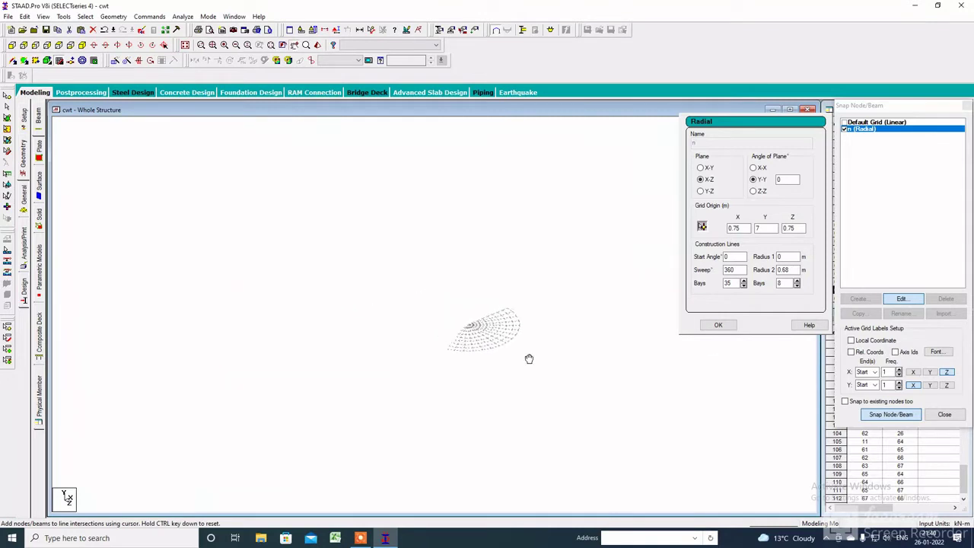
scroll(456, 319, "up", 2)
scroll(457, 319, "up", 1)
middle_click_drag(452, 313, 399, 274)
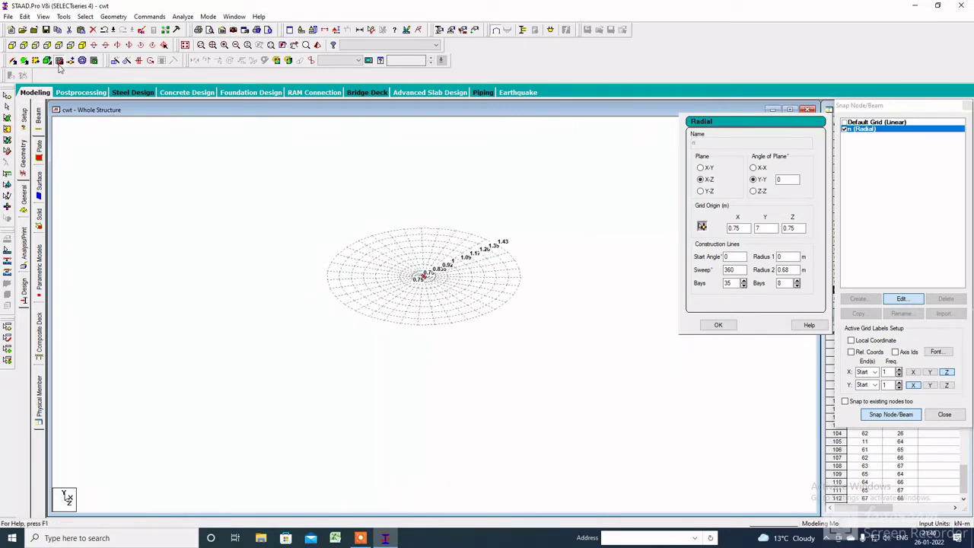
key("Return")
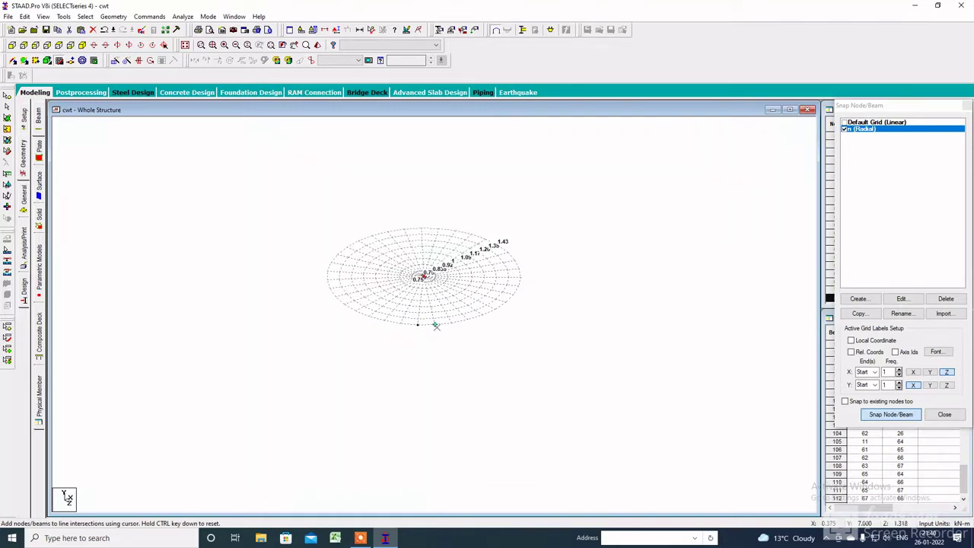
left_click(435, 325)
- Copy nodes 68–70 and paste them with a Y offset of 1.67 m, creating node 71
left_click(60, 62)
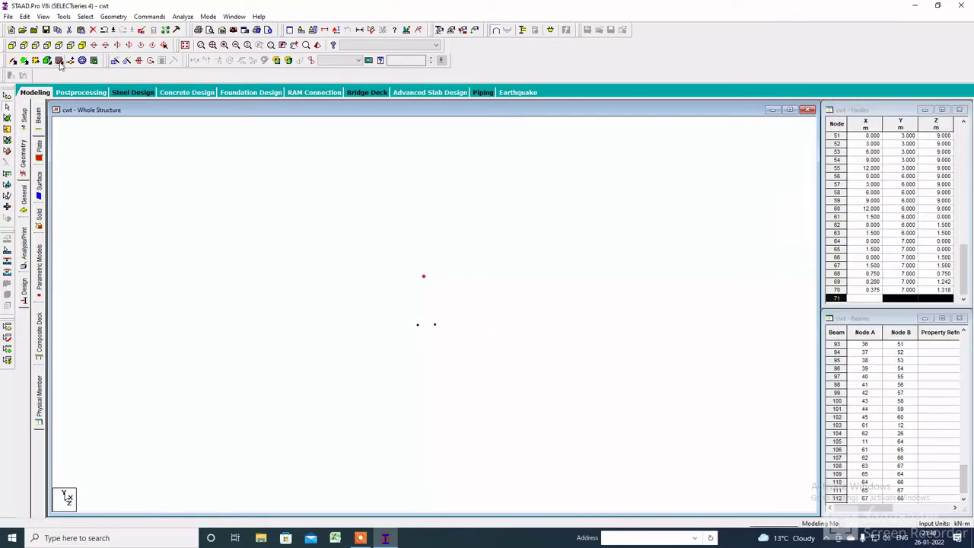
left_click_drag(531, 216, 342, 395)
right_click(404, 234)
left_click(417, 246)
right_click(424, 231)
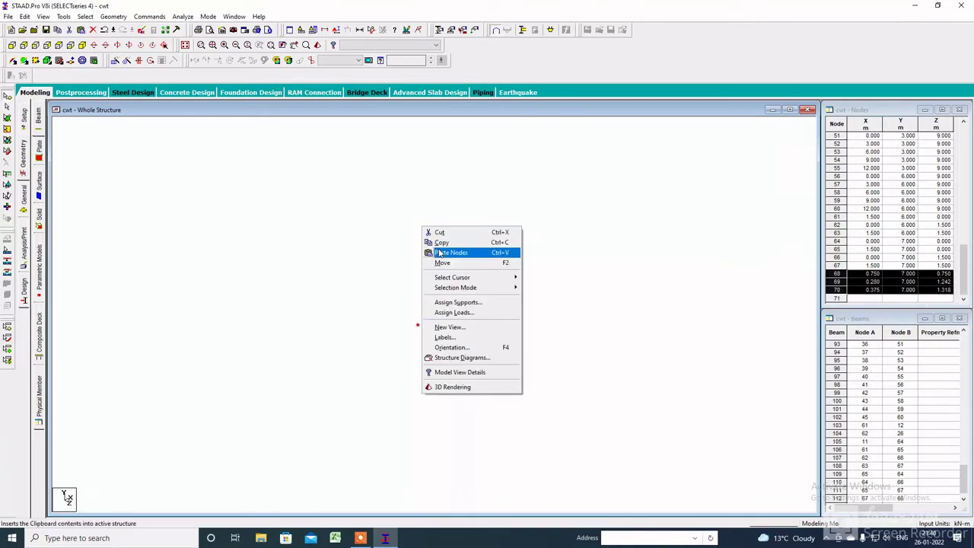
left_click(440, 256)
left_click_drag(442, 289, 423, 288)
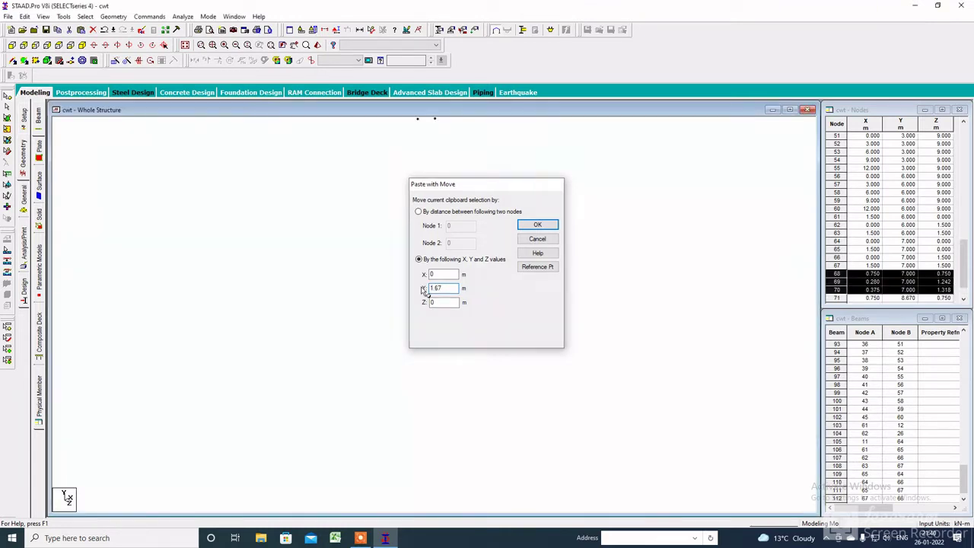
key("Return")
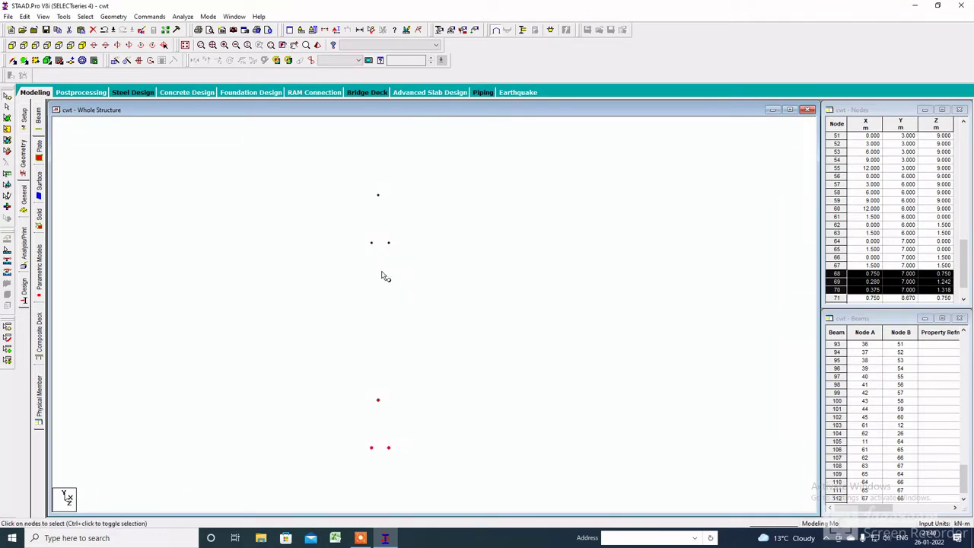
- Mesh the triangle of the three 7 m nodes into plates with 10 divisions
left_click(75, 55)
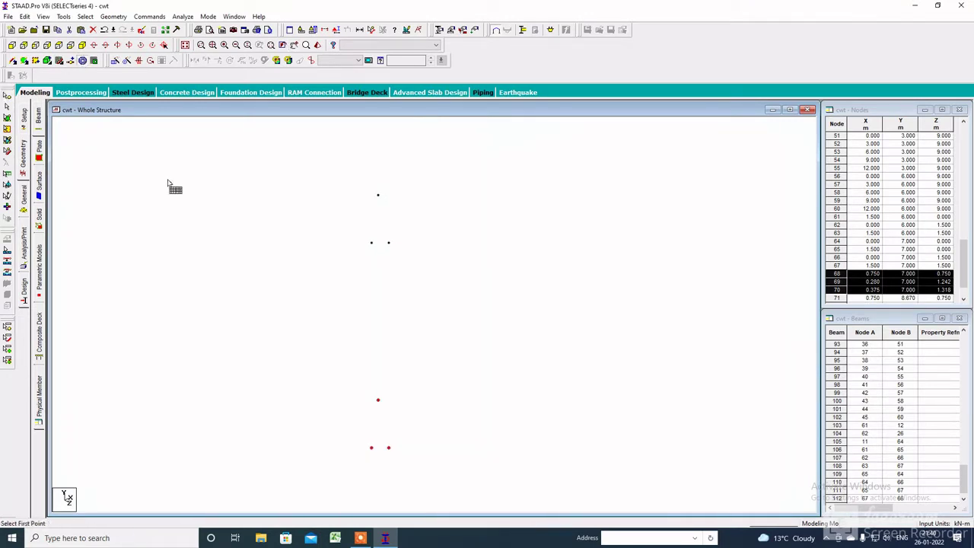
left_click(372, 448)
left_click(378, 401)
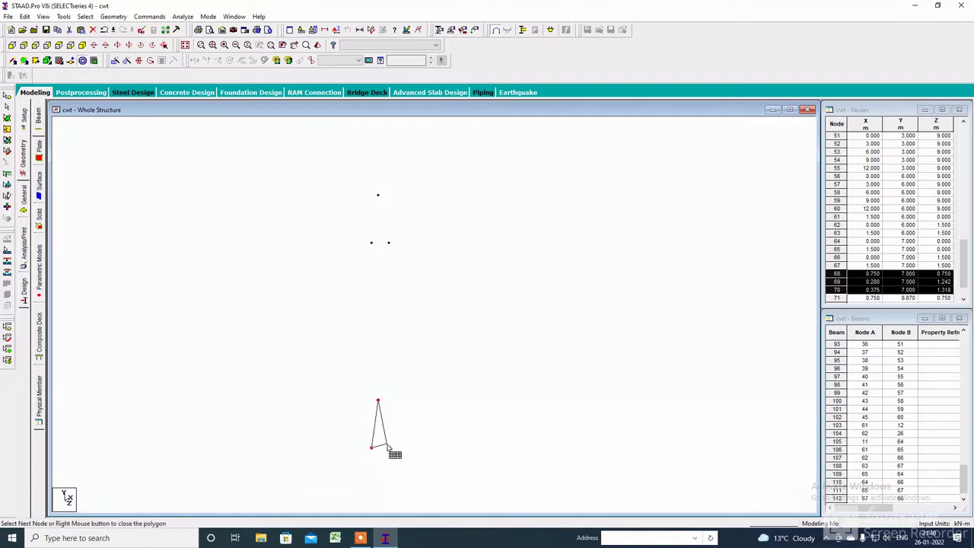
left_click(388, 449)
right_click(376, 455)
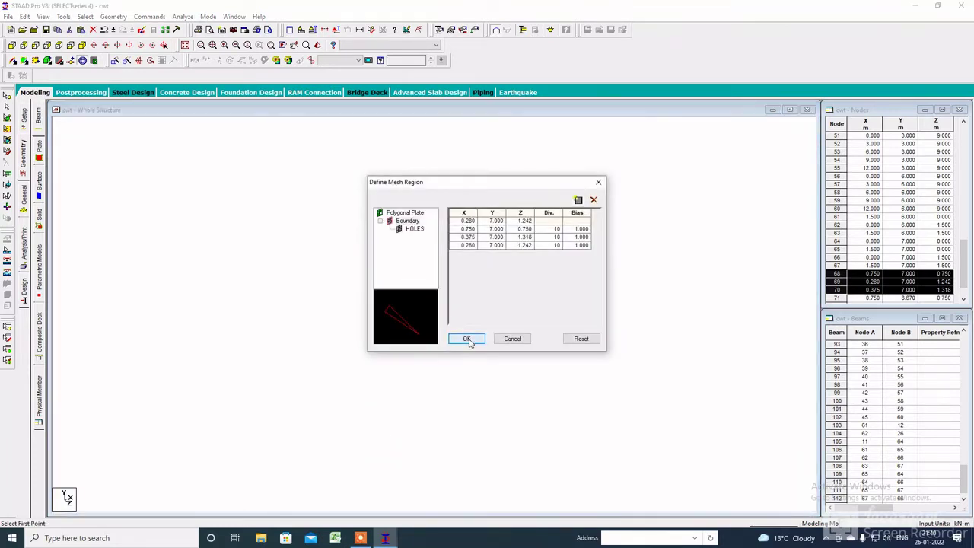
left_click(468, 339)
- Turn on Fill Plates in the Structure display settings with default plate colours
right_click(462, 338)
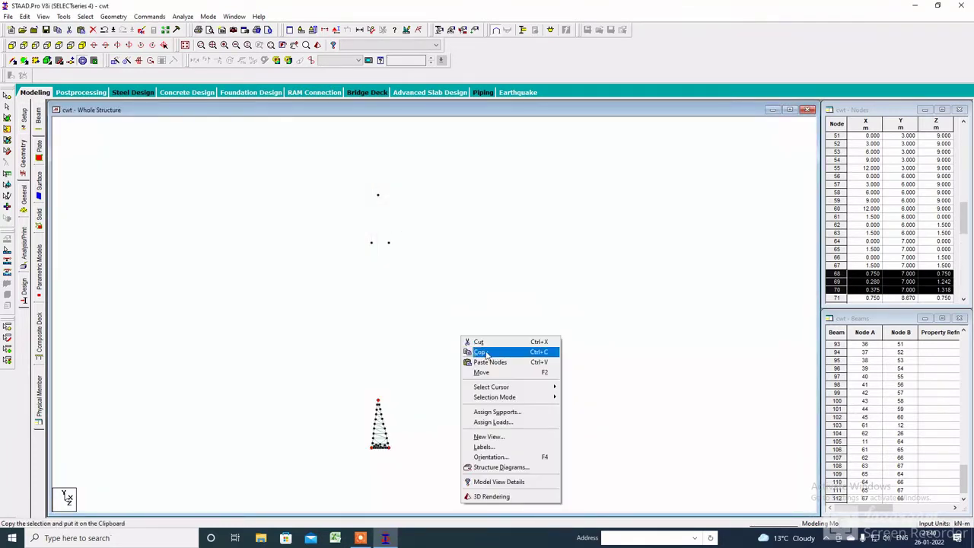
left_click(491, 447)
left_click(401, 133)
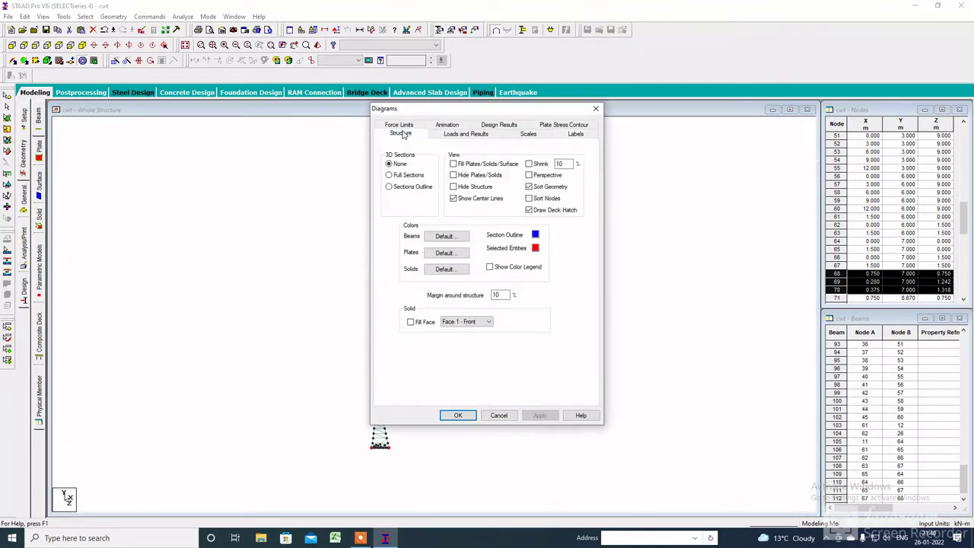
left_click(454, 164)
left_click(447, 257)
left_click(463, 337)
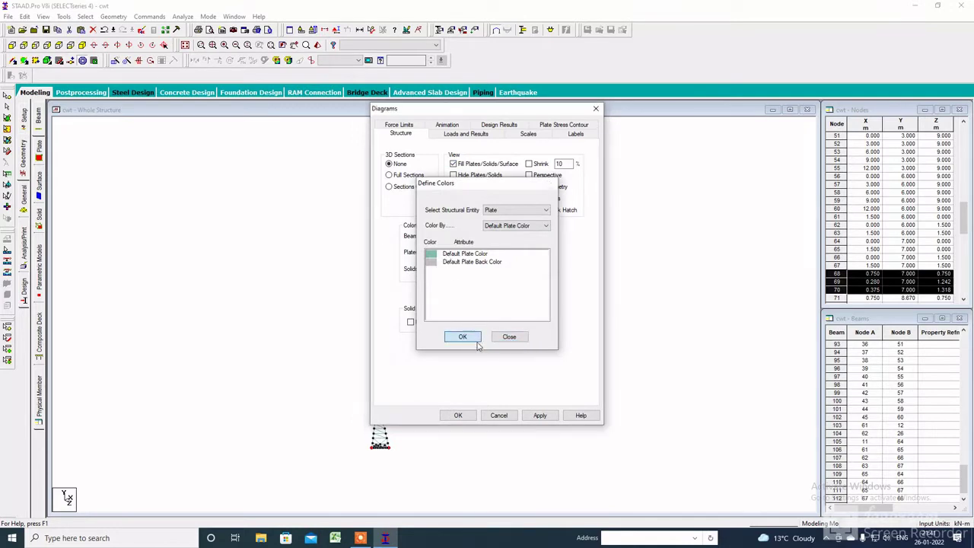
left_click(537, 417)
left_click(466, 418)
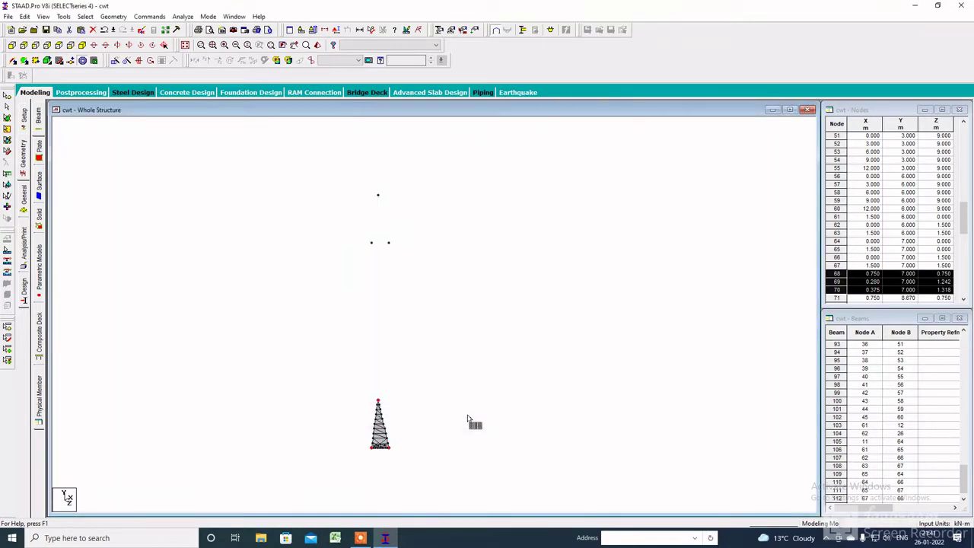
- Mesh the triangle of 7 m nodes into plates with 10 divisions per edge
left_click(107, 30)
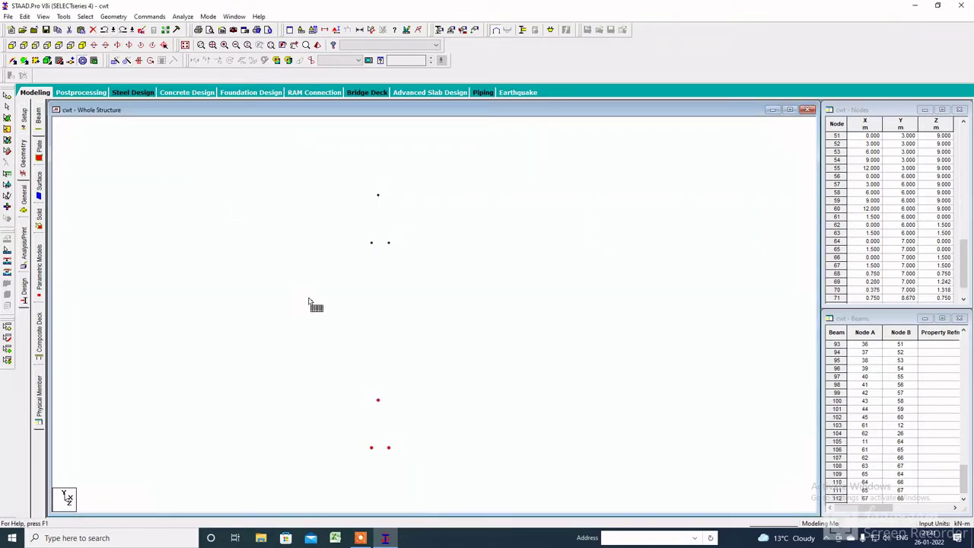
left_click(372, 448)
left_click(388, 448)
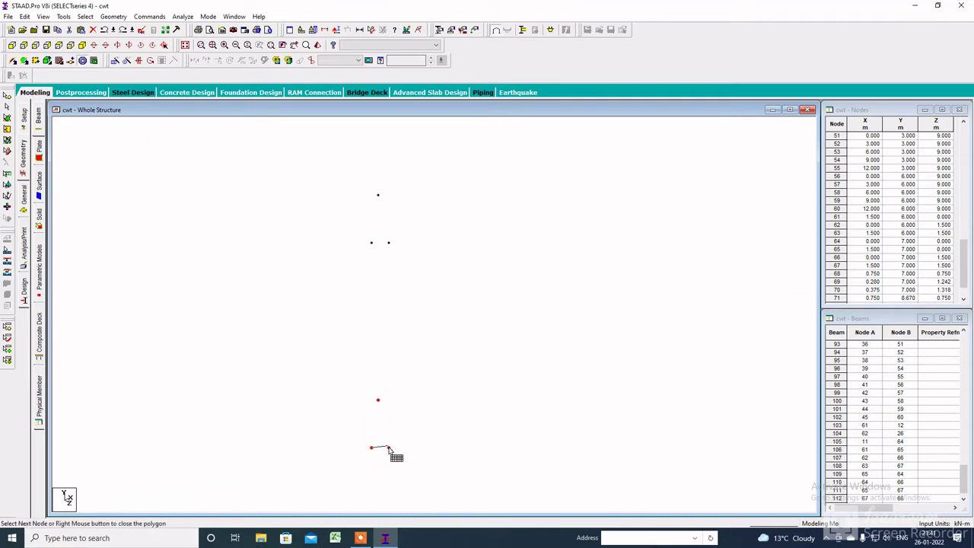
left_click(377, 400)
left_click(371, 449)
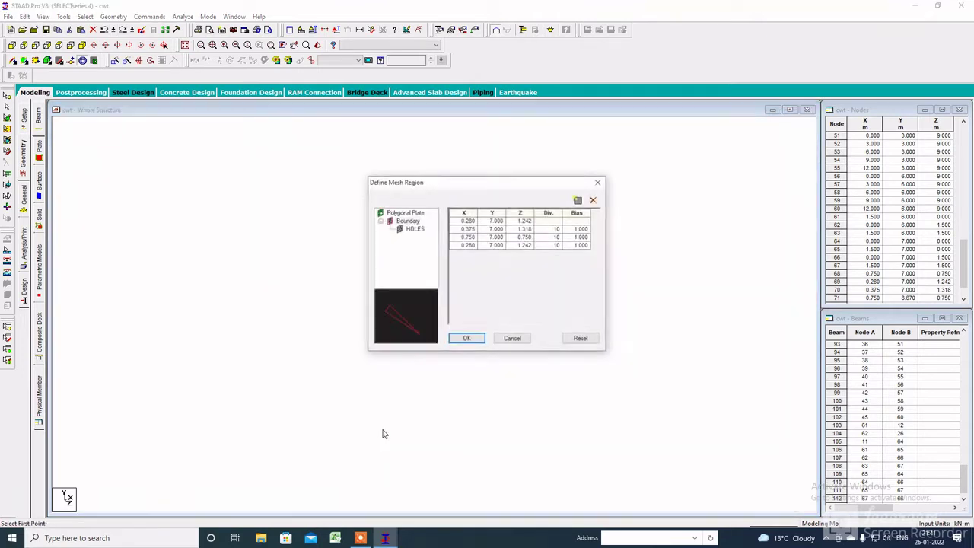
left_click(468, 338)
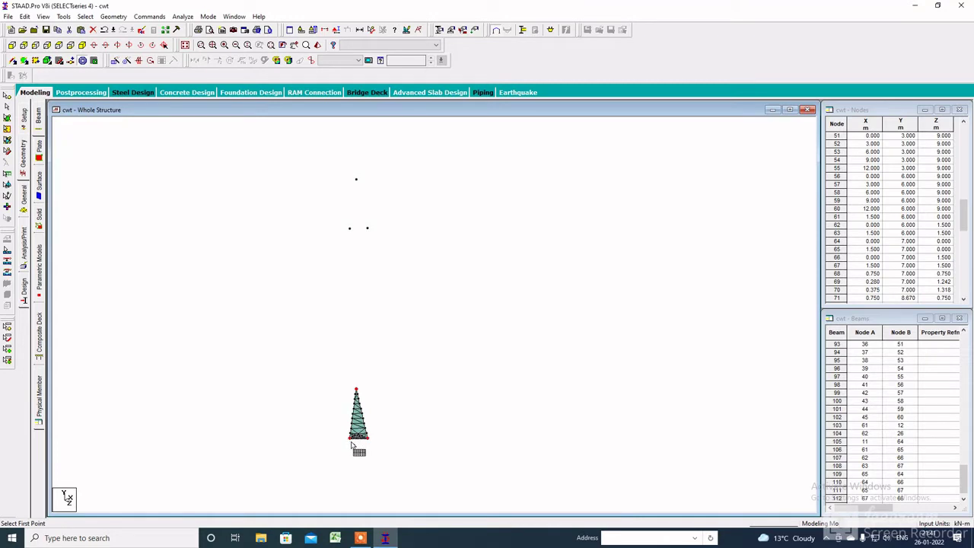
- Discard an unfinished tall plate outline over the tower and re-enable node snapping
left_click(351, 439)
left_click(350, 228)
left_click(368, 228)
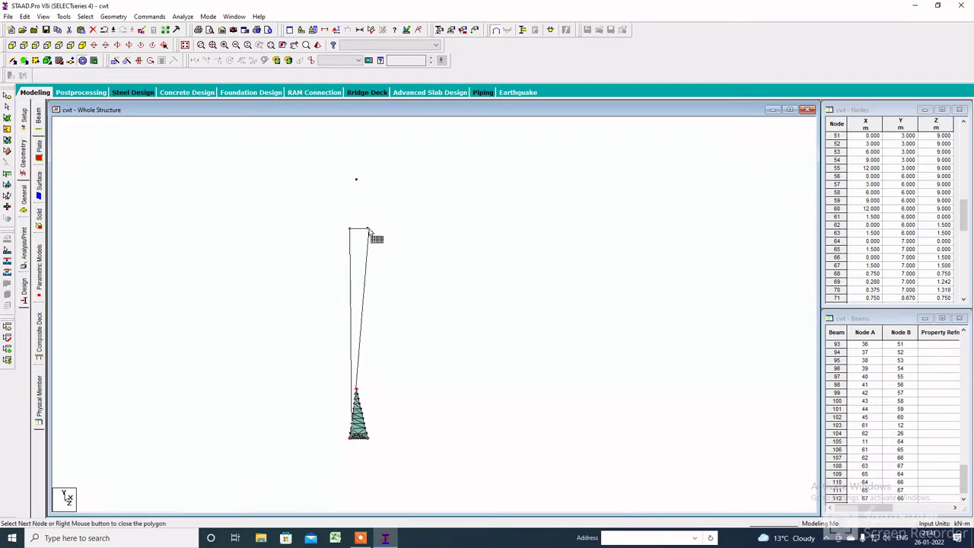
left_click(368, 438)
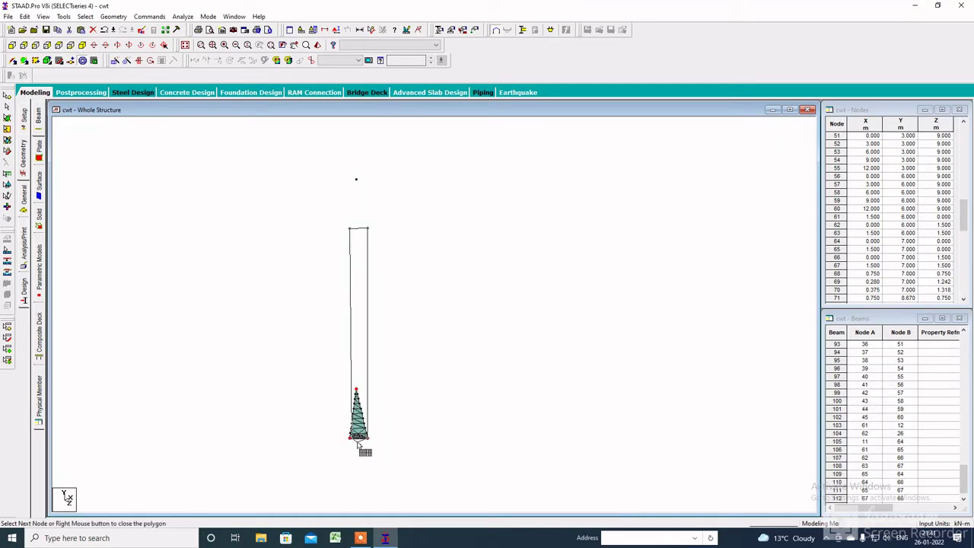
left_click(351, 439)
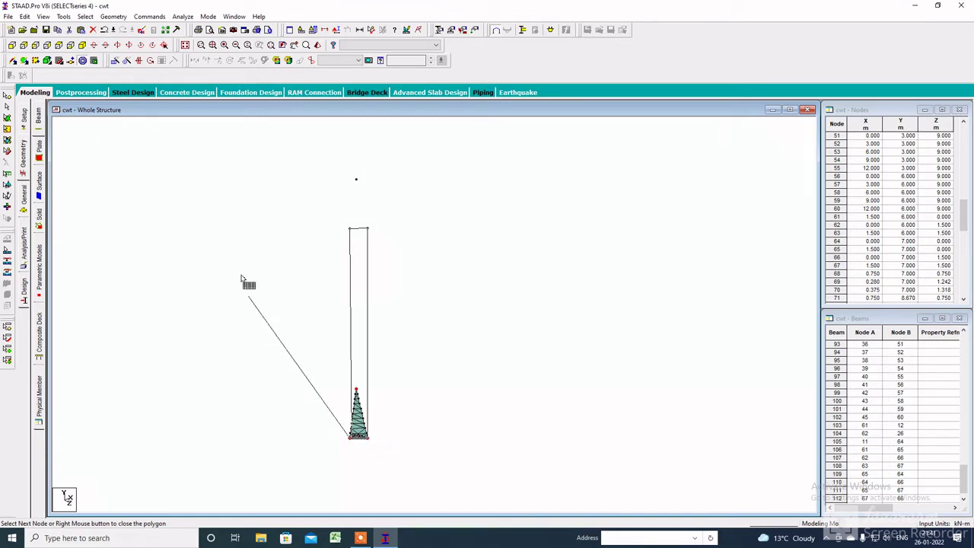
left_click(64, 64)
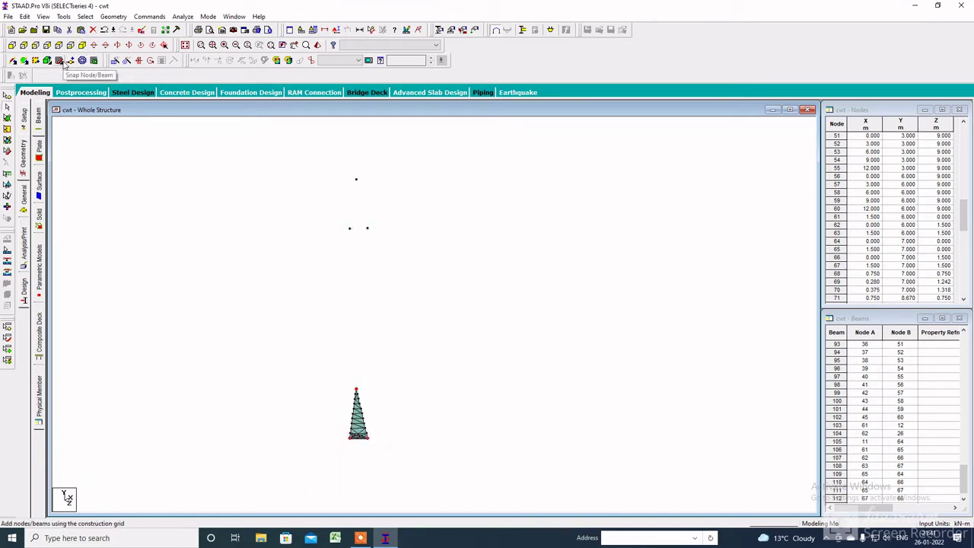
left_click(62, 61)
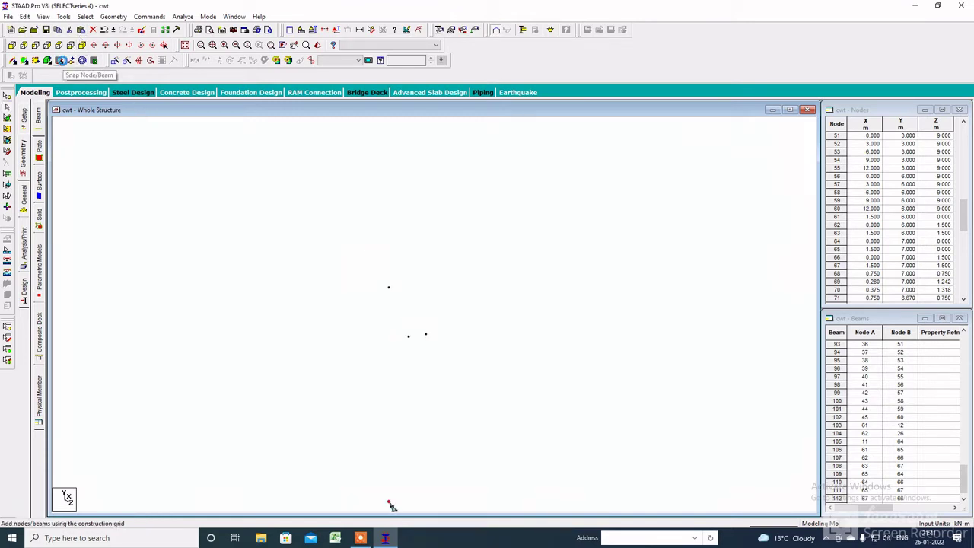
middle_click_drag(344, 351, 337, 251)
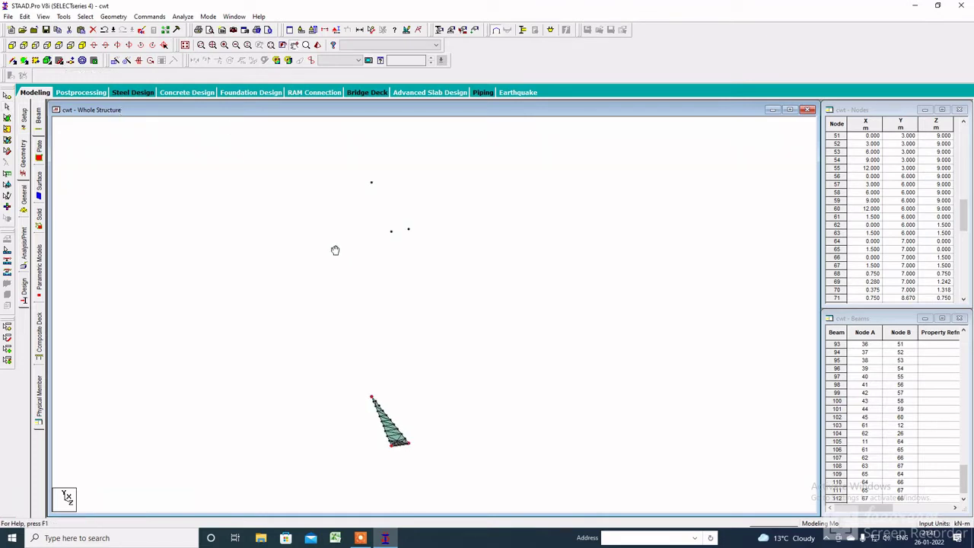
- Outline the tall tower plate and generate a quadrilateral mesh on it
left_click(84, 62)
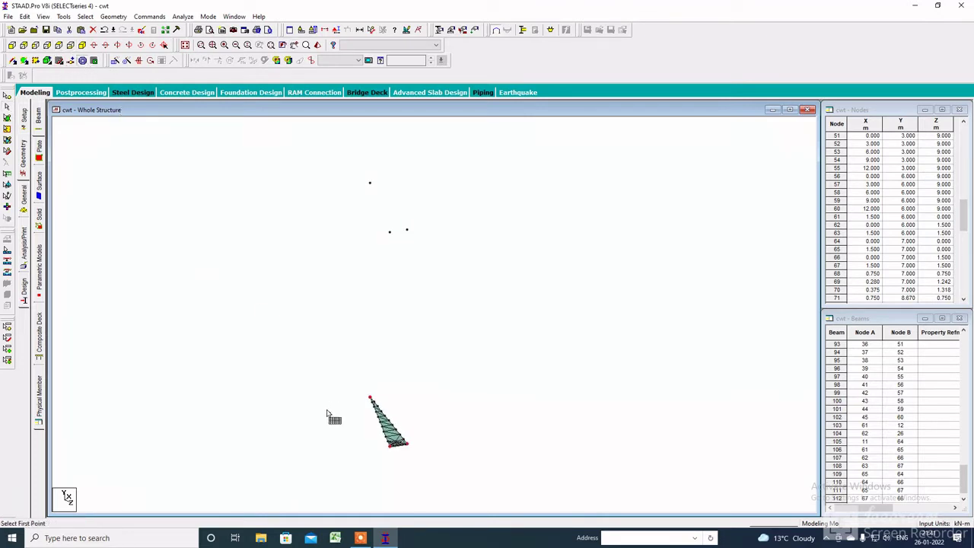
left_click(390, 445)
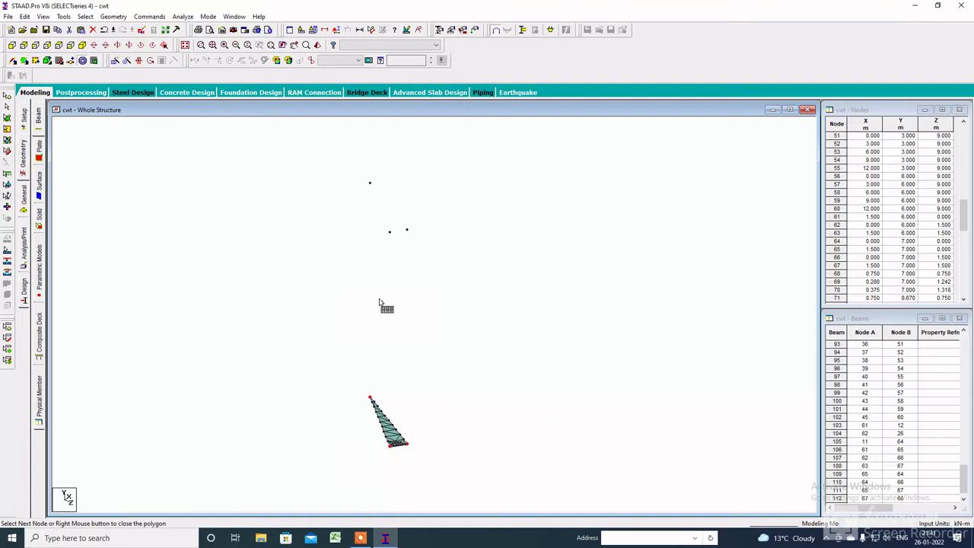
left_click(390, 231)
left_click(407, 232)
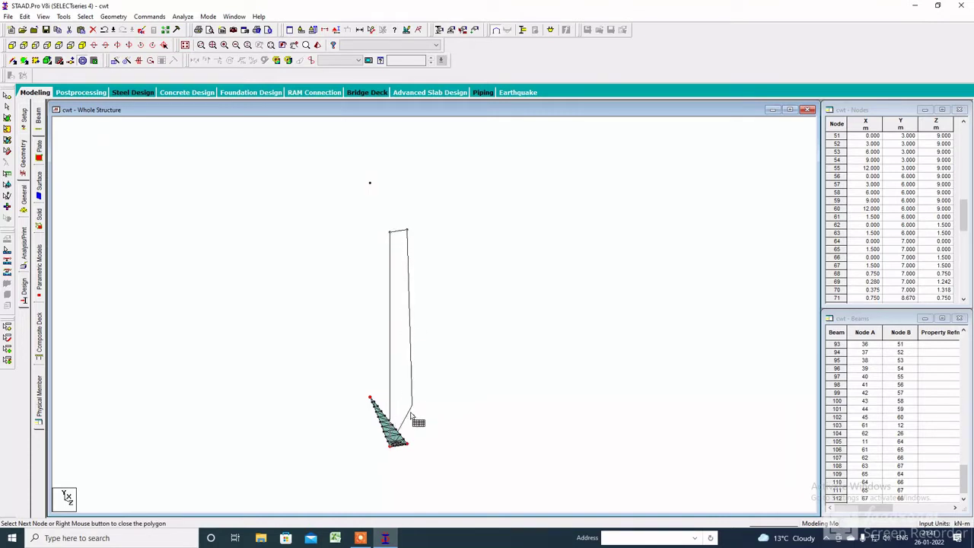
right_click(392, 451)
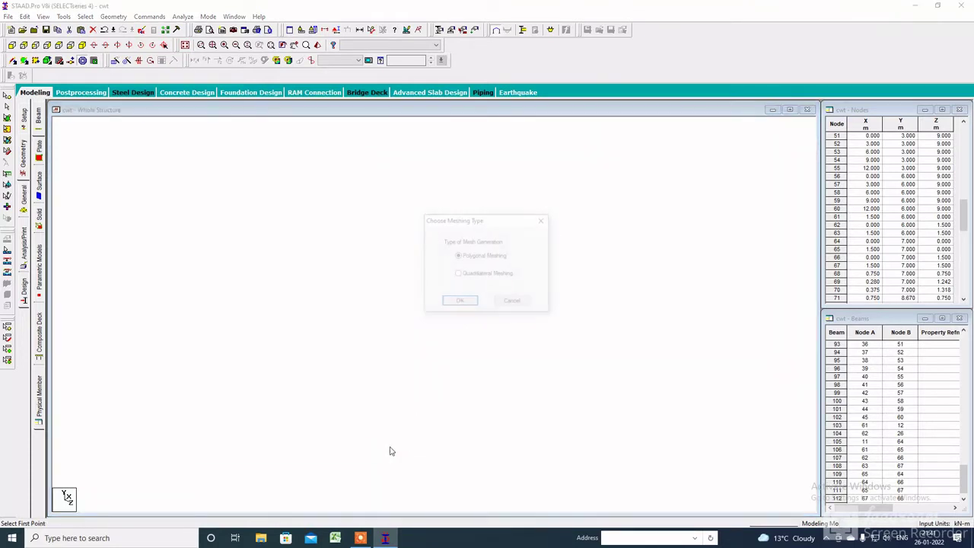
left_click(460, 301)
left_click(546, 315)
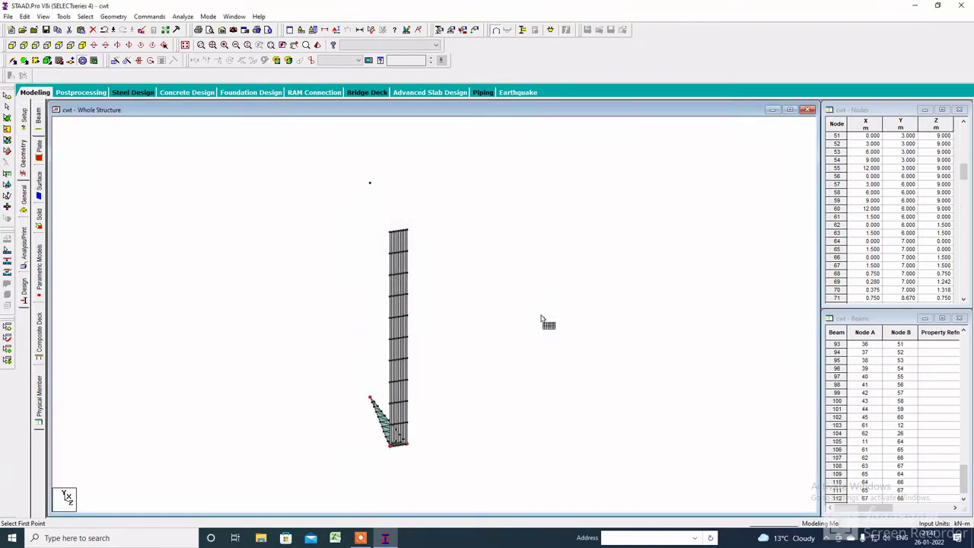
- Mesh the triangular region across the tower top with 10 divisions per edge
left_click(390, 231)
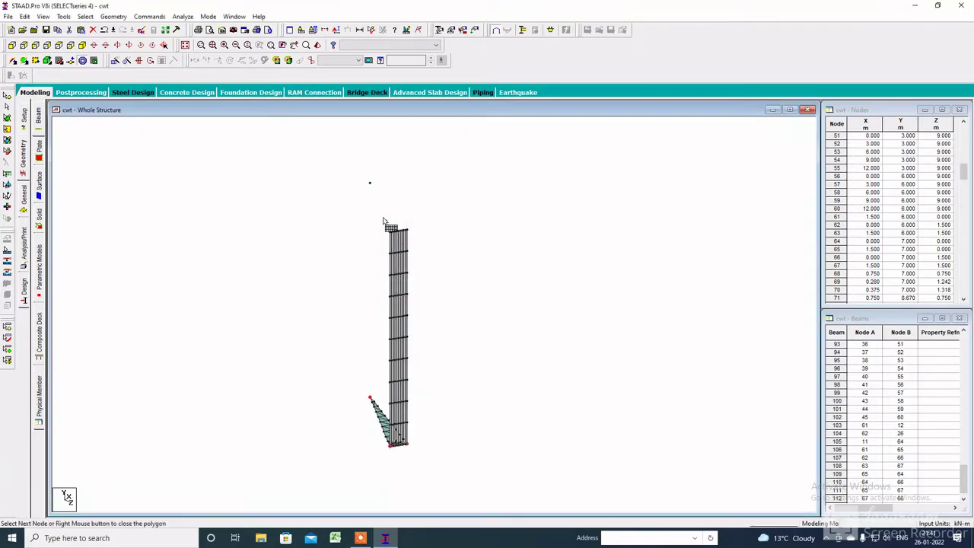
left_click(370, 183)
left_click(409, 229)
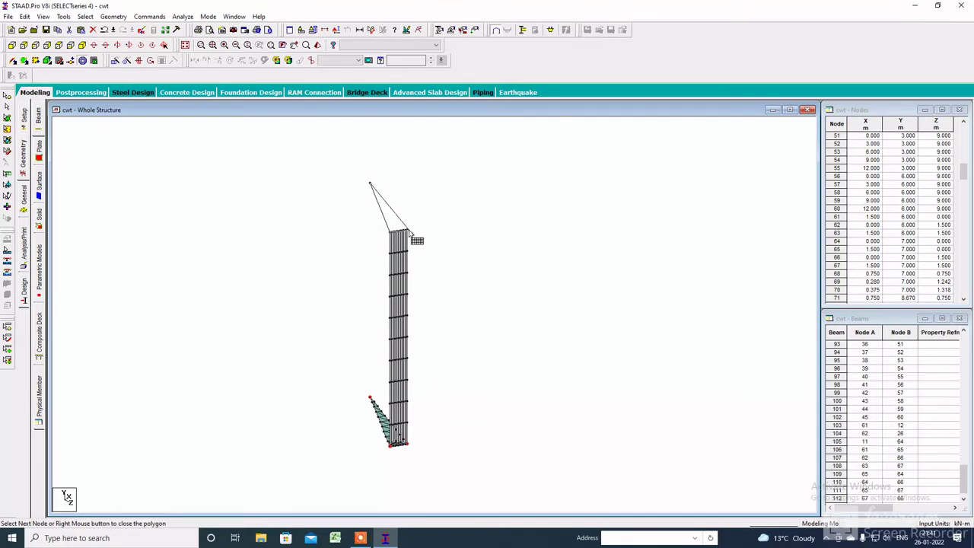
right_click(393, 237)
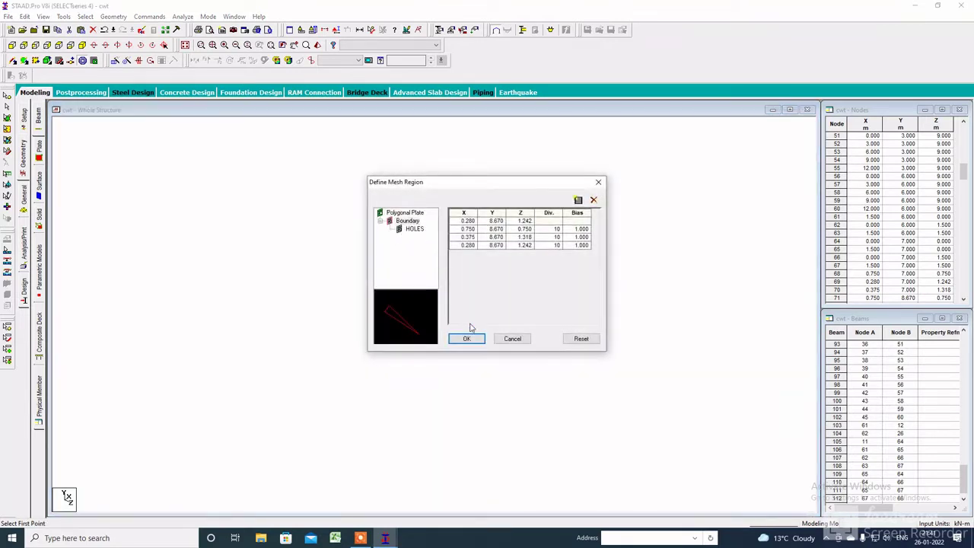
left_click(466, 341)
middle_click_drag(419, 258, 484, 204)
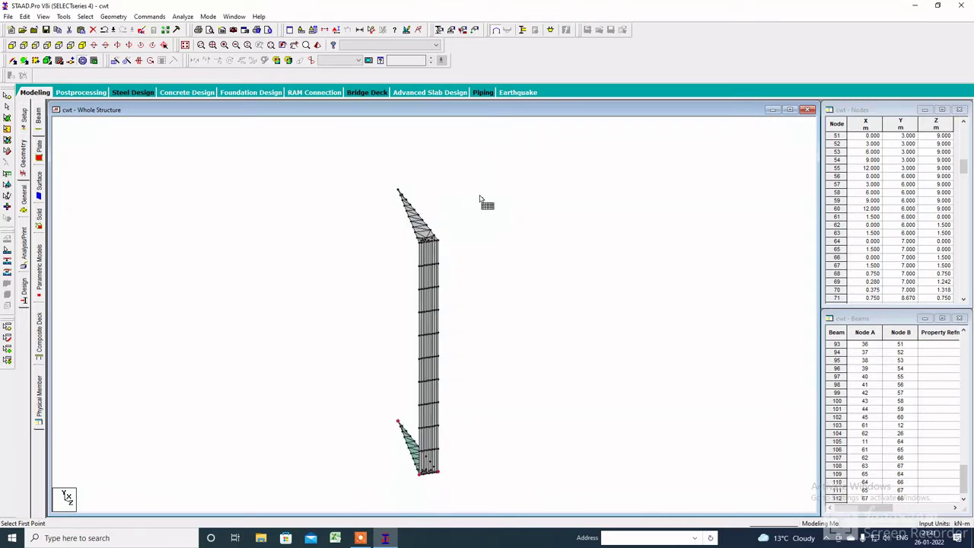
left_click(317, 44)
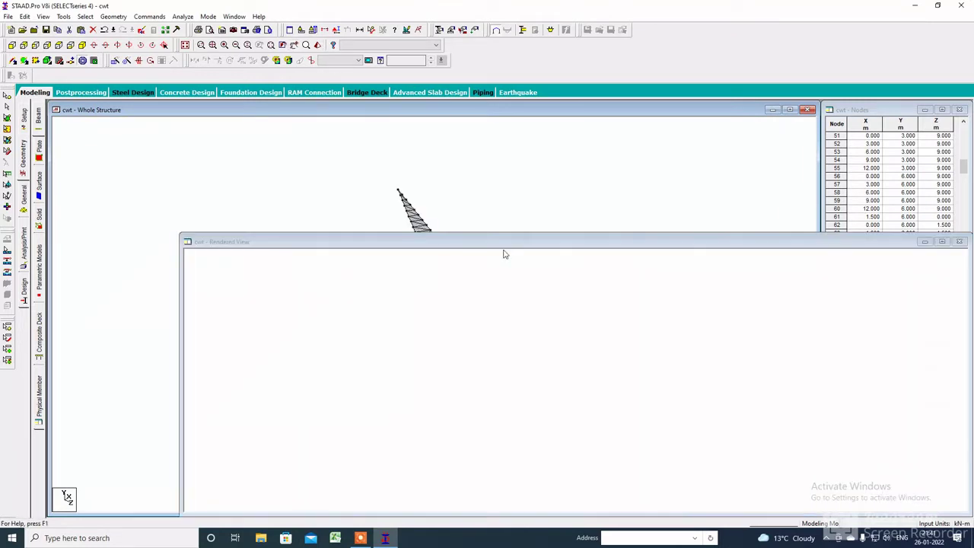
left_click(959, 242)
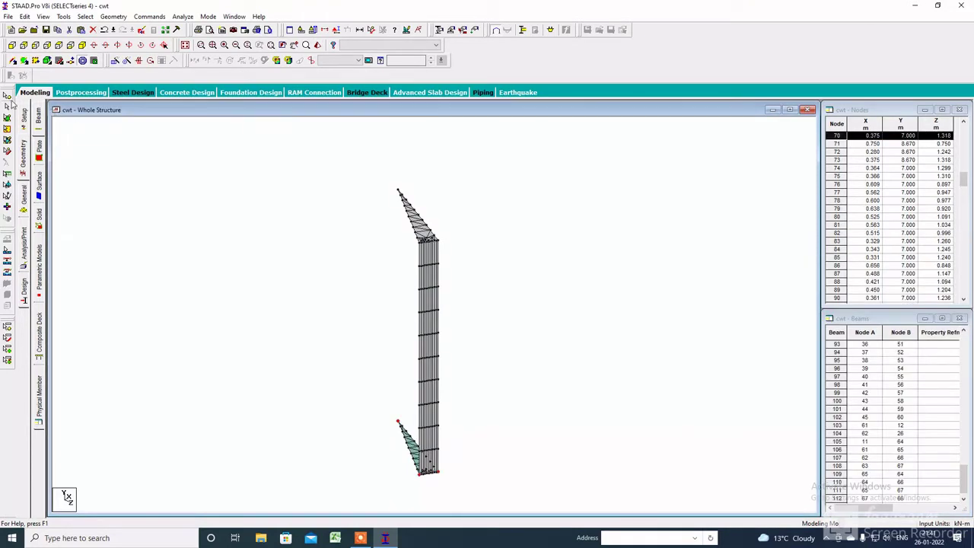
left_click(8, 105)
left_click(318, 45)
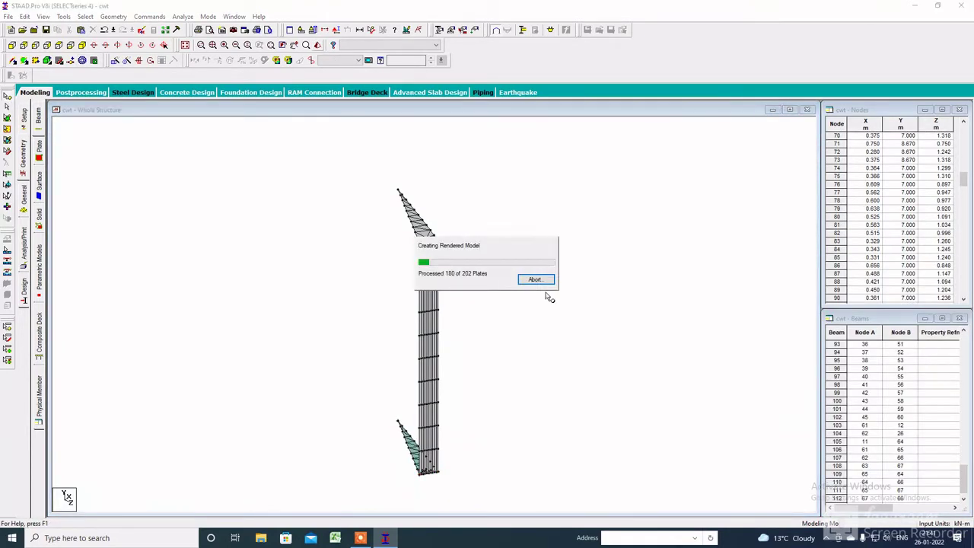
left_click_drag(494, 204, 521, 181)
left_click(828, 110)
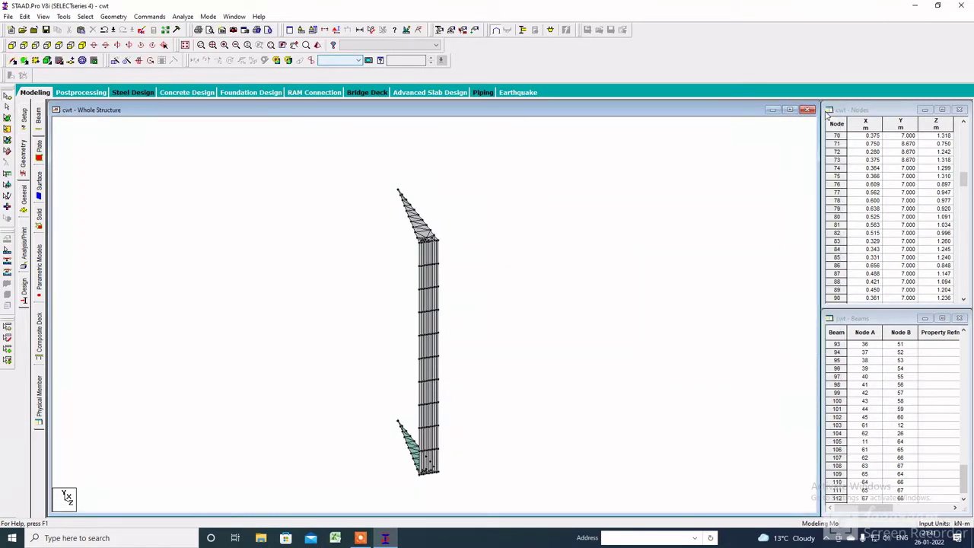
- Select the tower profile plates and circular-repeat them in 35 steps about node 68
left_click(7, 118)
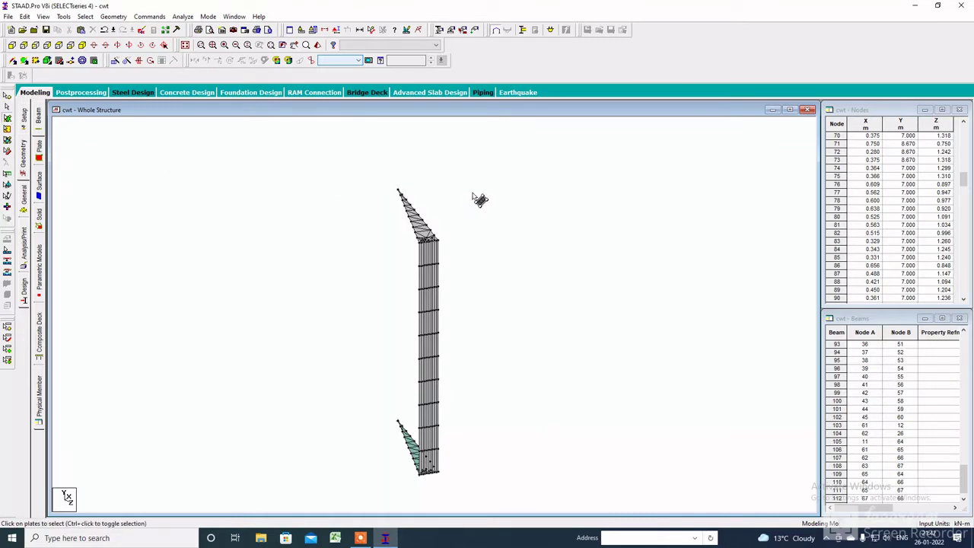
left_click_drag(505, 162, 292, 513)
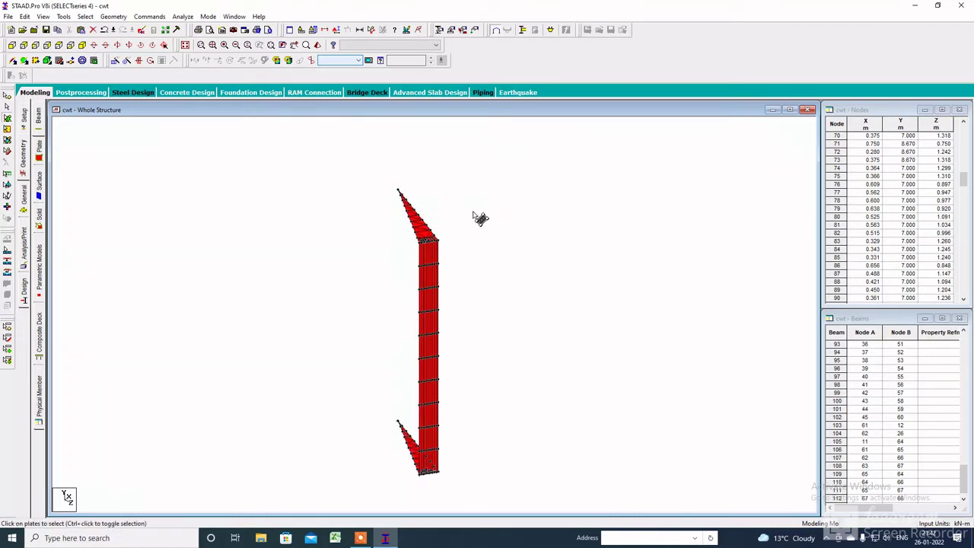
left_click(127, 60)
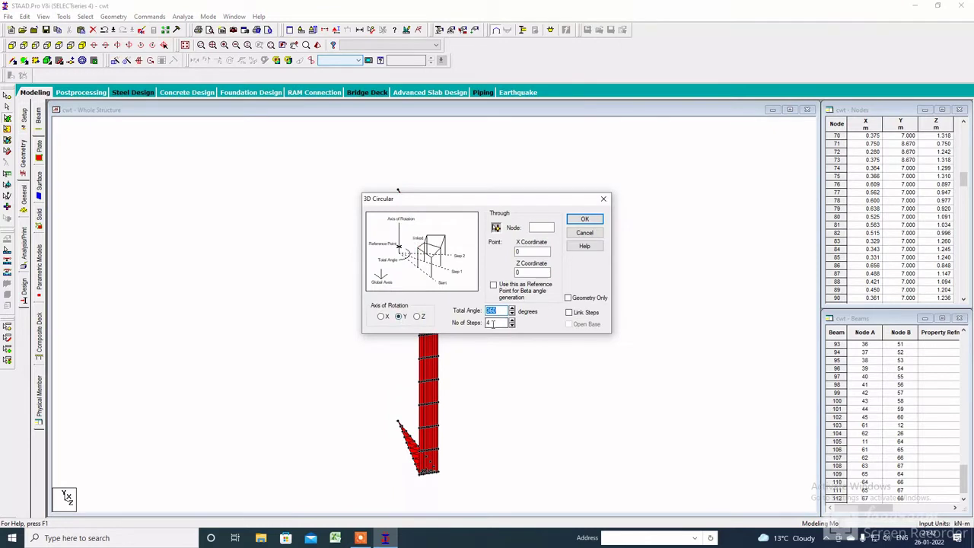
type("35")
left_click(59, 61)
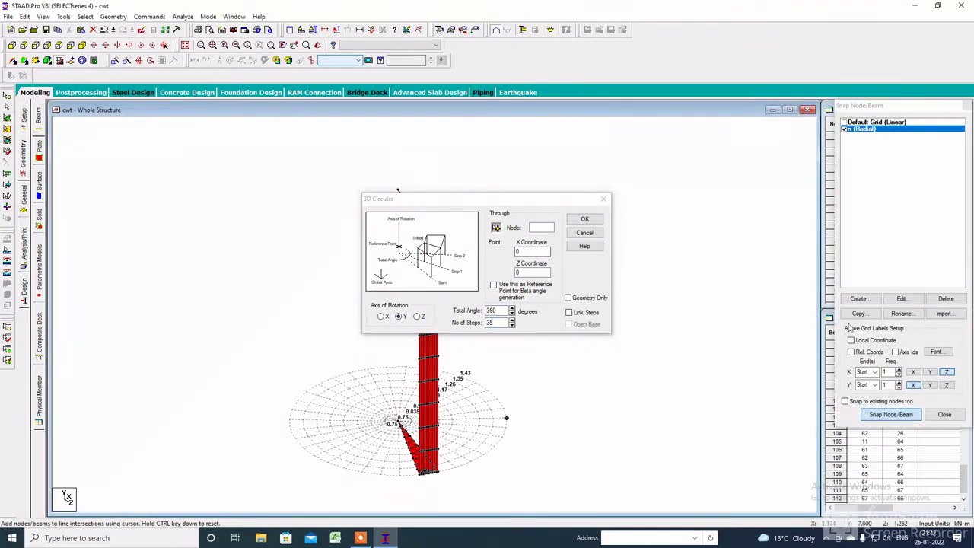
left_click(901, 298)
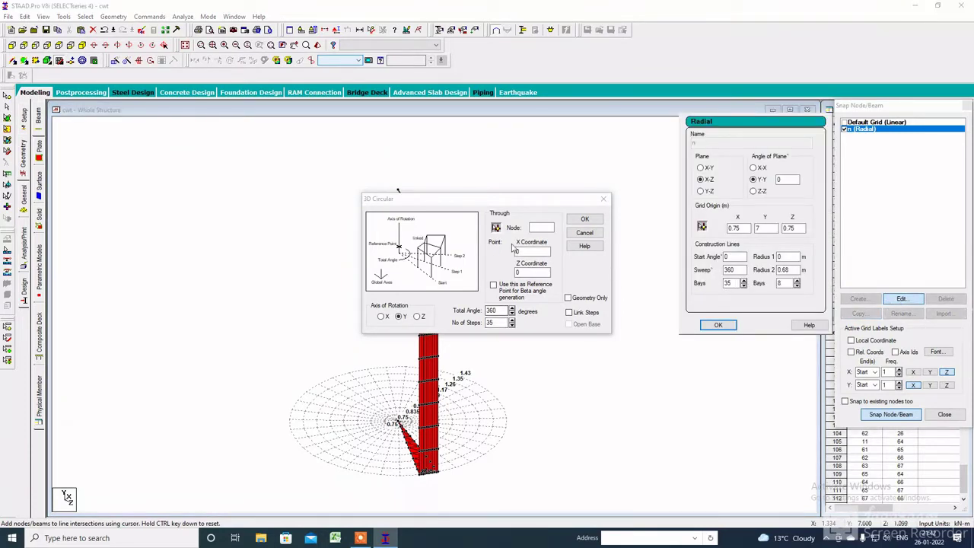
left_click(495, 228)
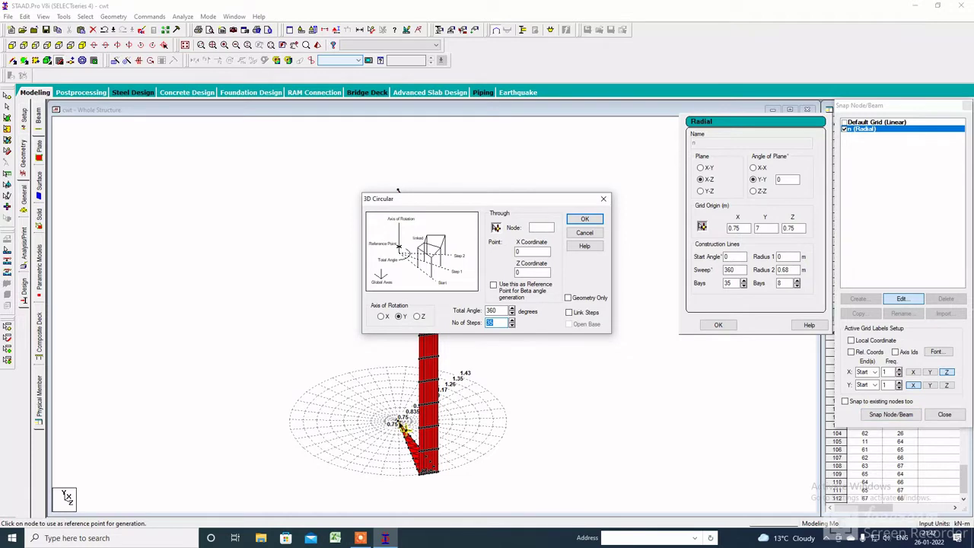
left_click(403, 428)
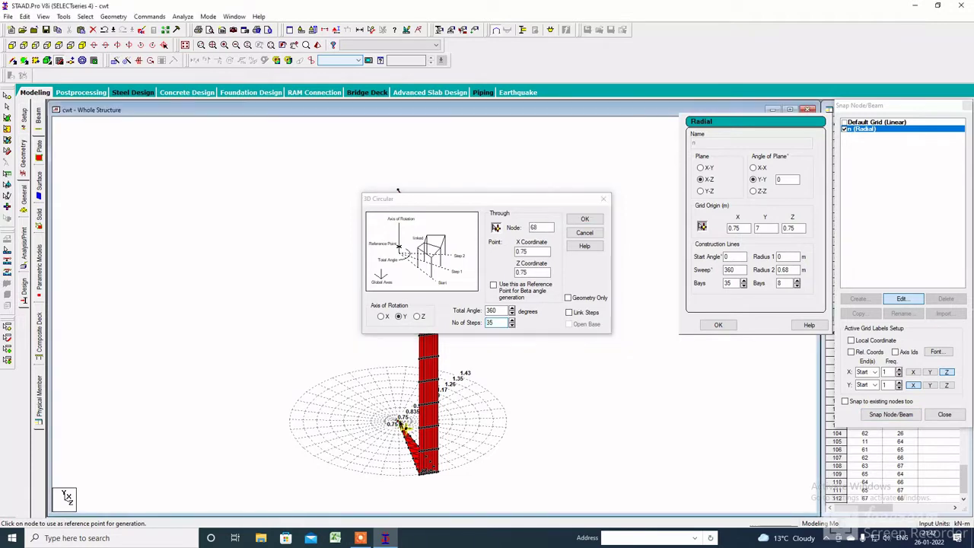
left_click(585, 220)
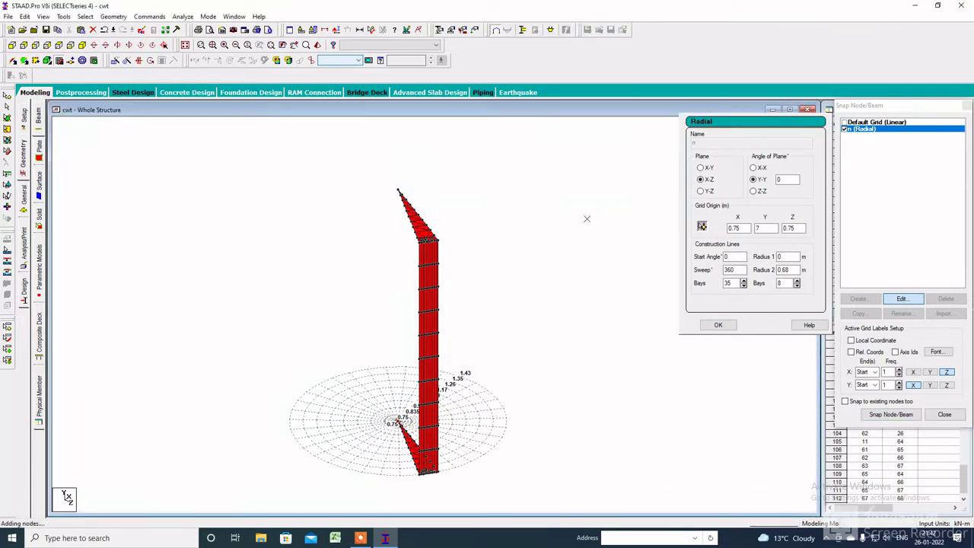
- Reselect all profile plates and rerun the 360° circular repeat about Y through node 68
left_click_drag(419, 163, 375, 209)
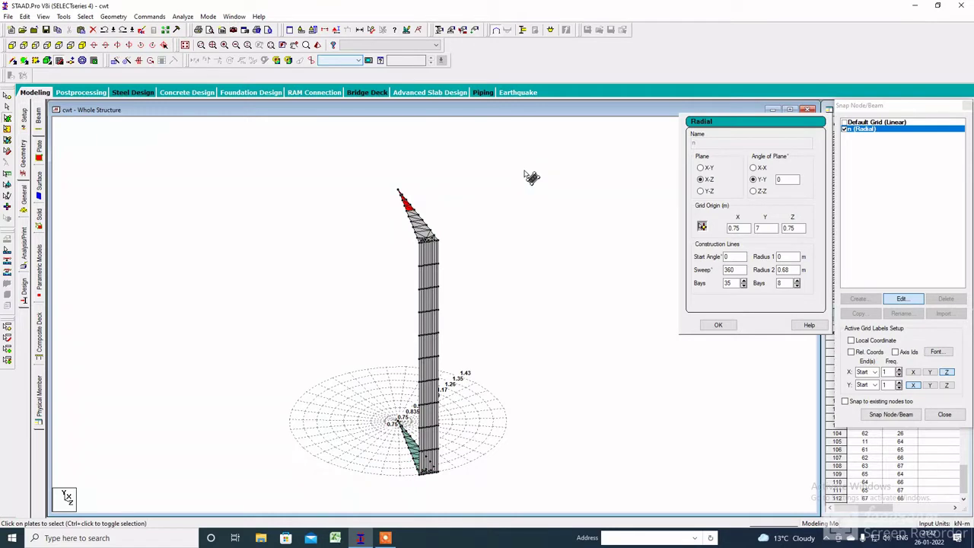
left_click(528, 175)
left_click_drag(522, 168, 314, 525)
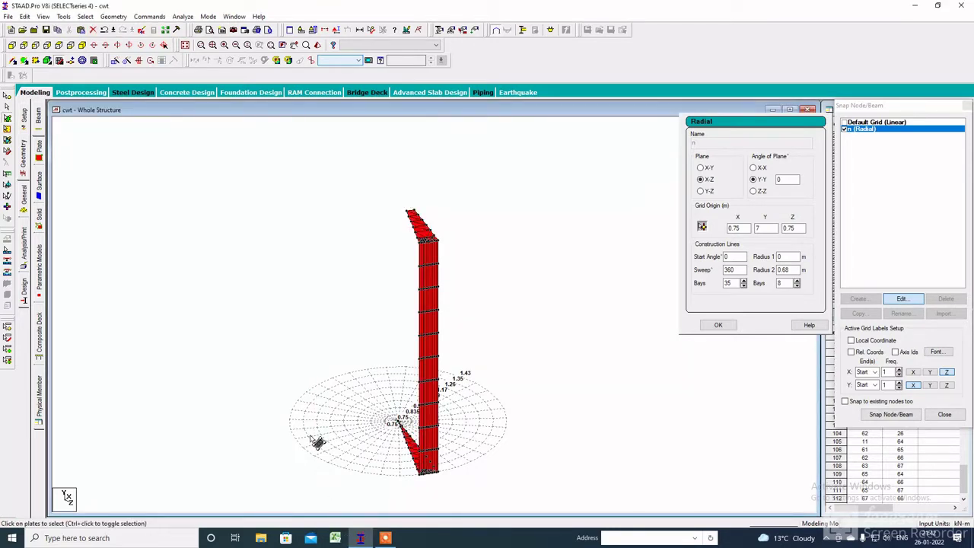
left_click(113, 16)
left_click(129, 162)
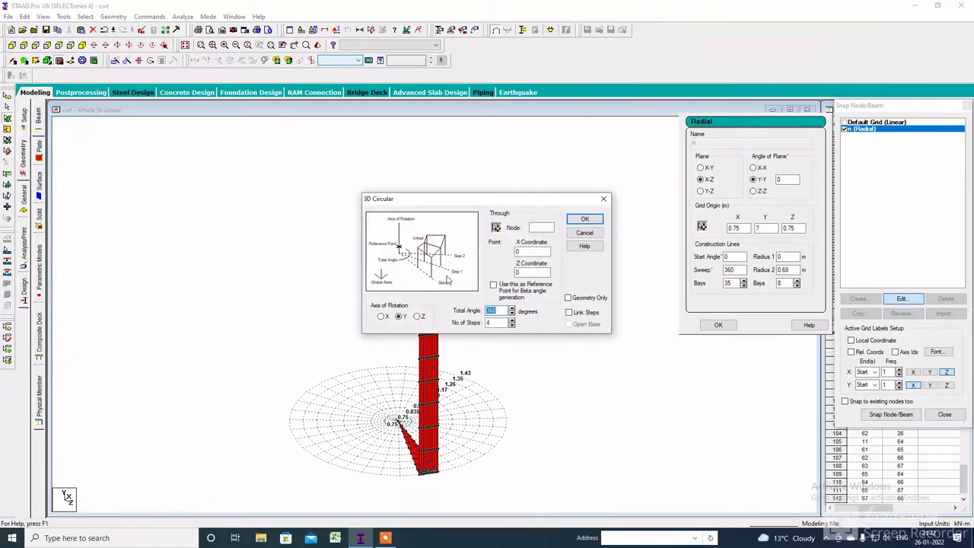
left_click(493, 322)
left_click(495, 227)
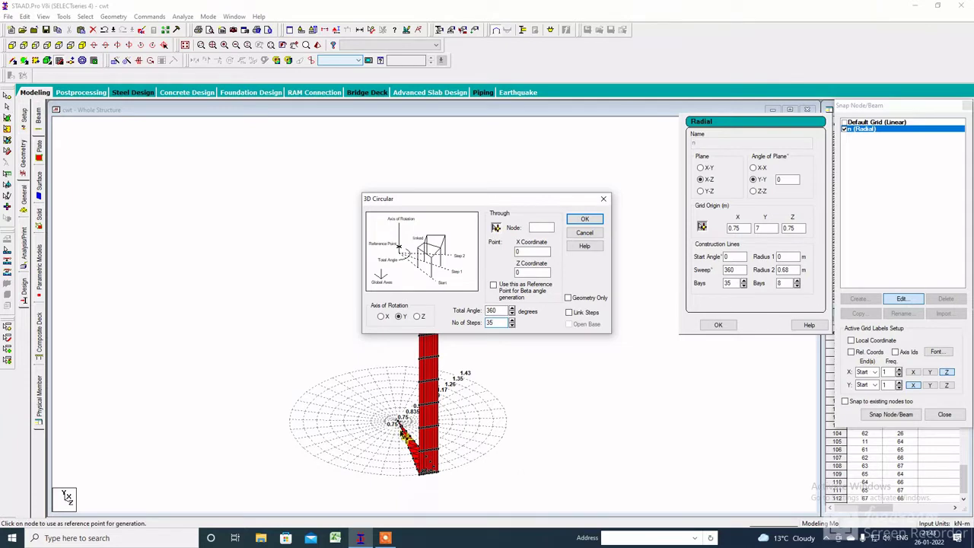
left_click(397, 424)
left_click(587, 219)
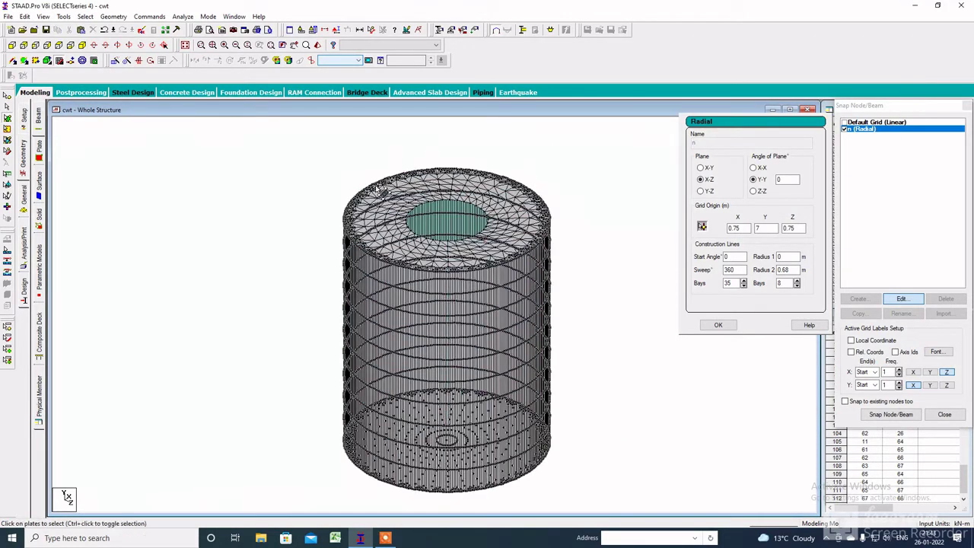
left_click(718, 325)
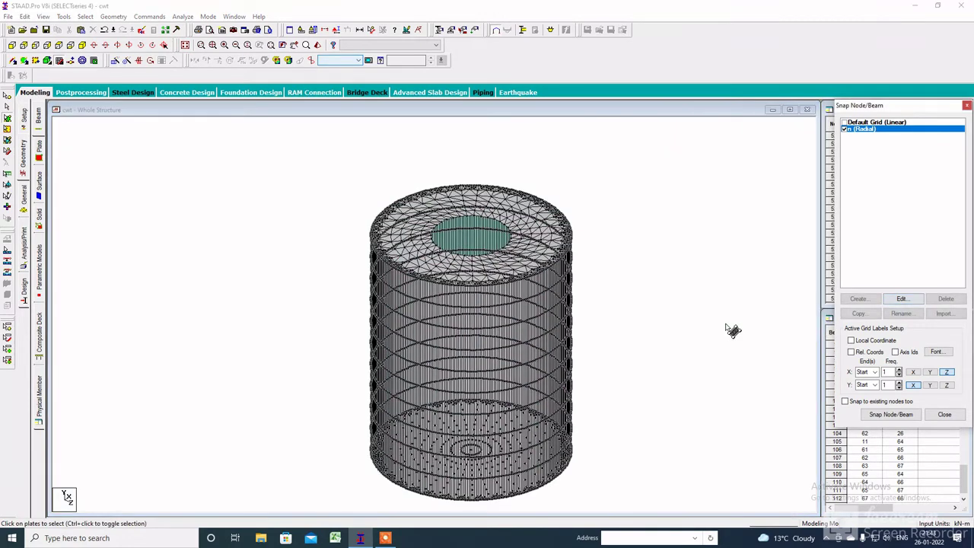
- Turn off Fill Plates in the Structure display settings and zoom to the whole model
right_click(637, 189)
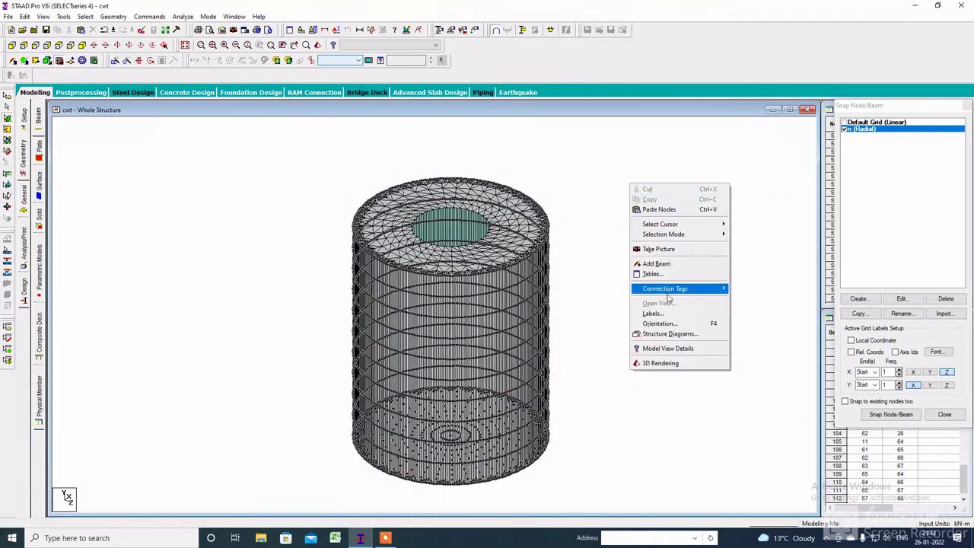
left_click(664, 314)
left_click(402, 134)
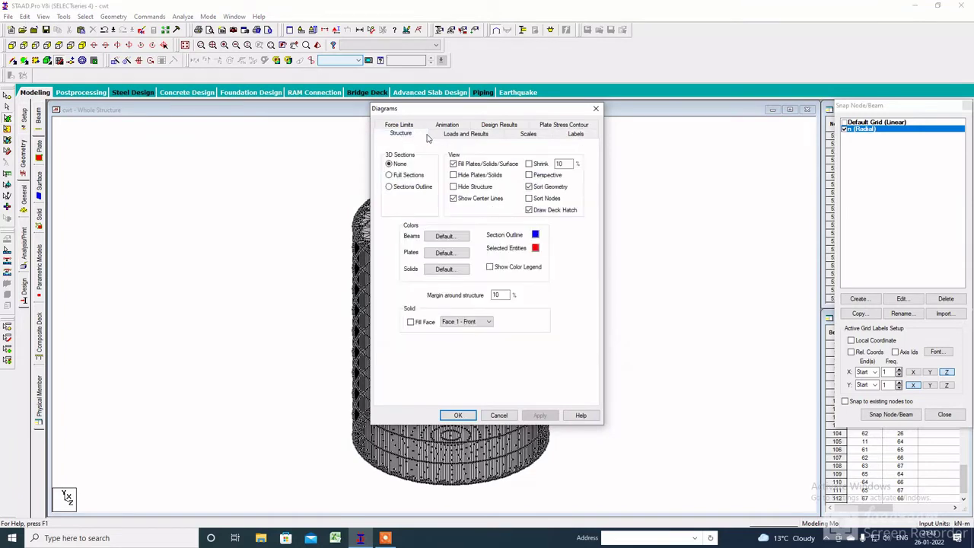
left_click(456, 164)
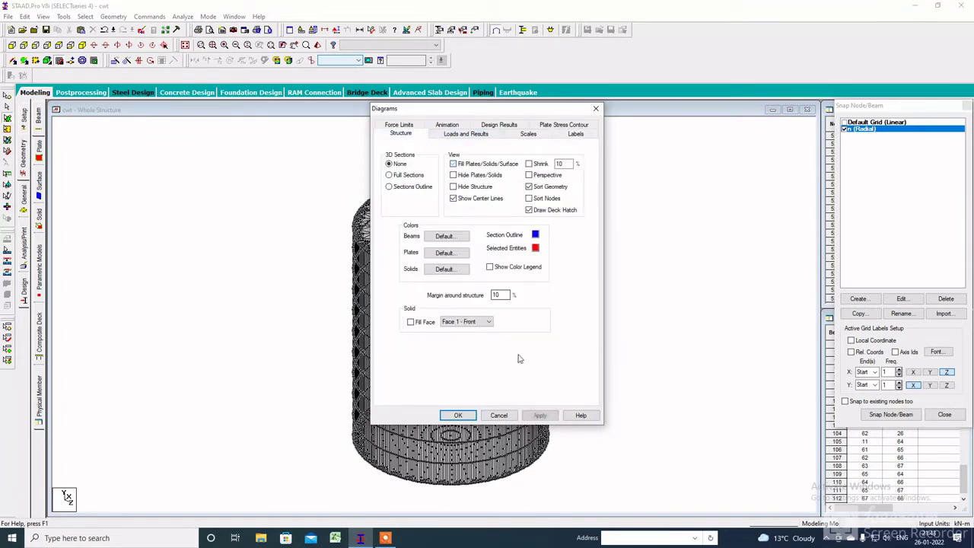
left_click(466, 417)
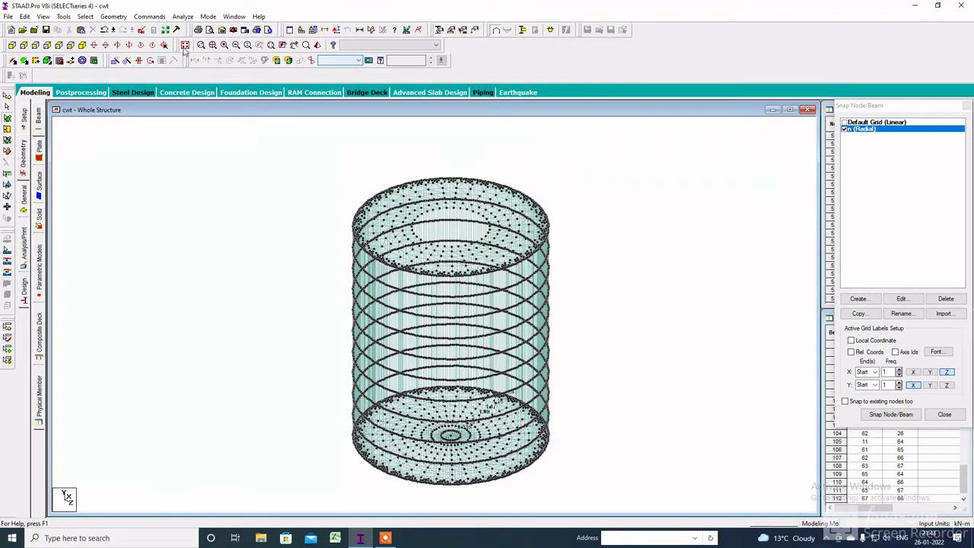
left_click(185, 45)
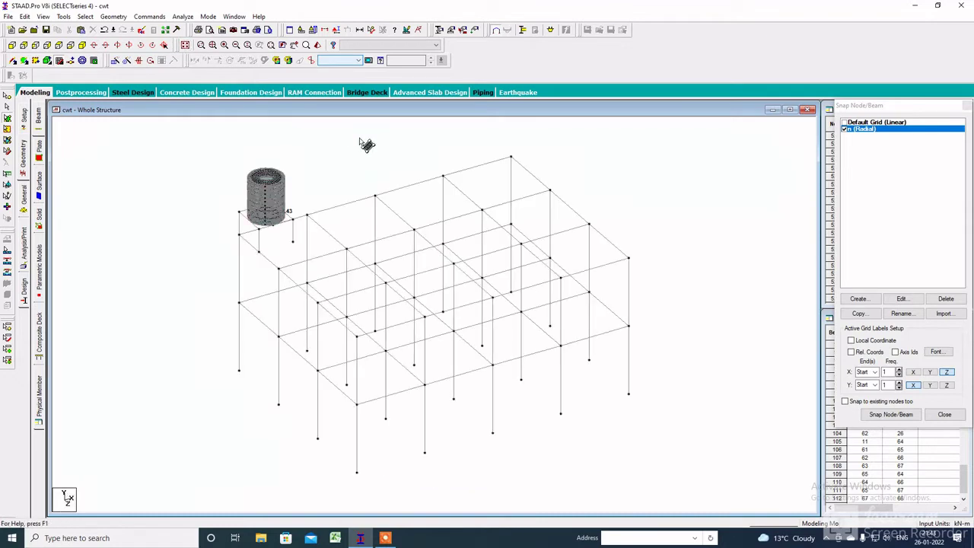
- Show only the middle-level 4 by 3 bay beam grid isometrically, with the radial grid hidden
scroll(362, 171, "up", 3)
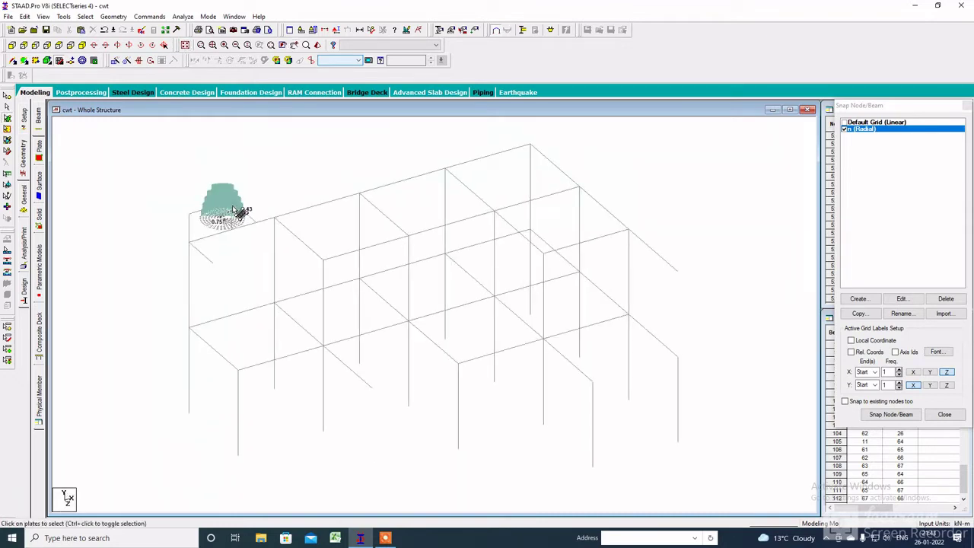
left_click(11, 45)
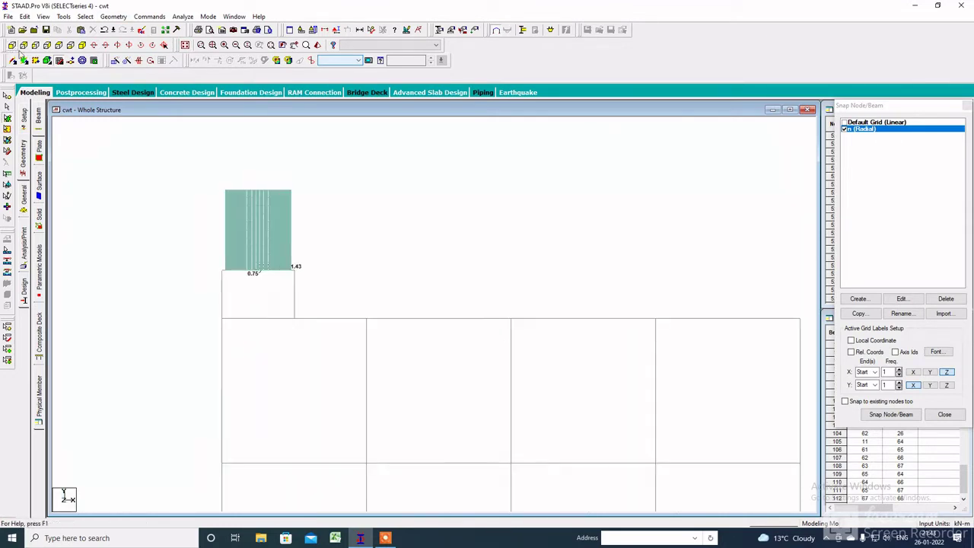
scroll(311, 220, "down", 5)
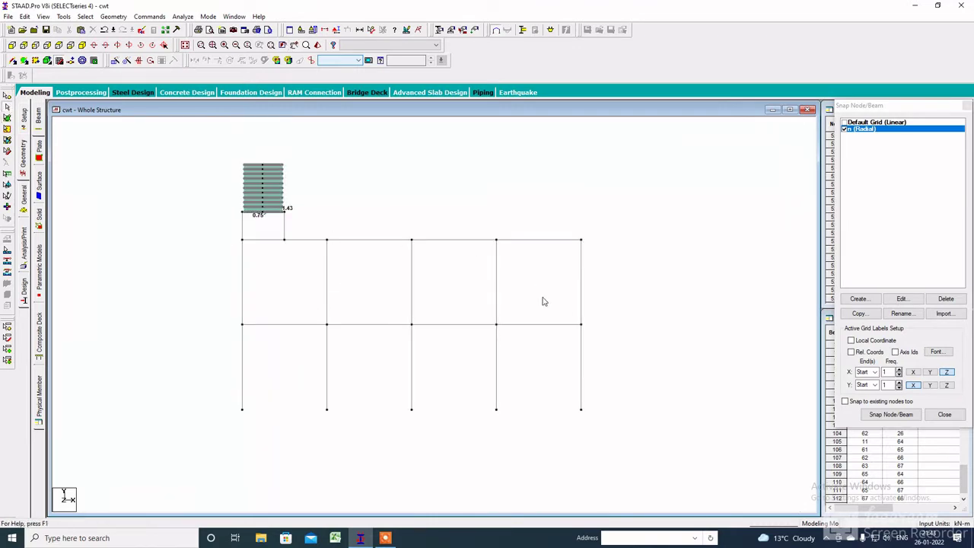
left_click_drag(309, 352, 231, 342)
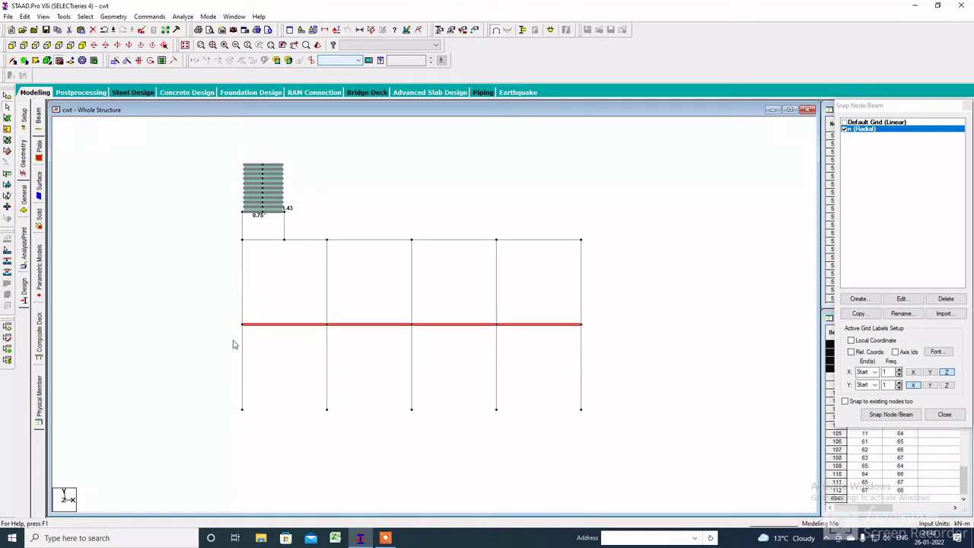
left_click(43, 16)
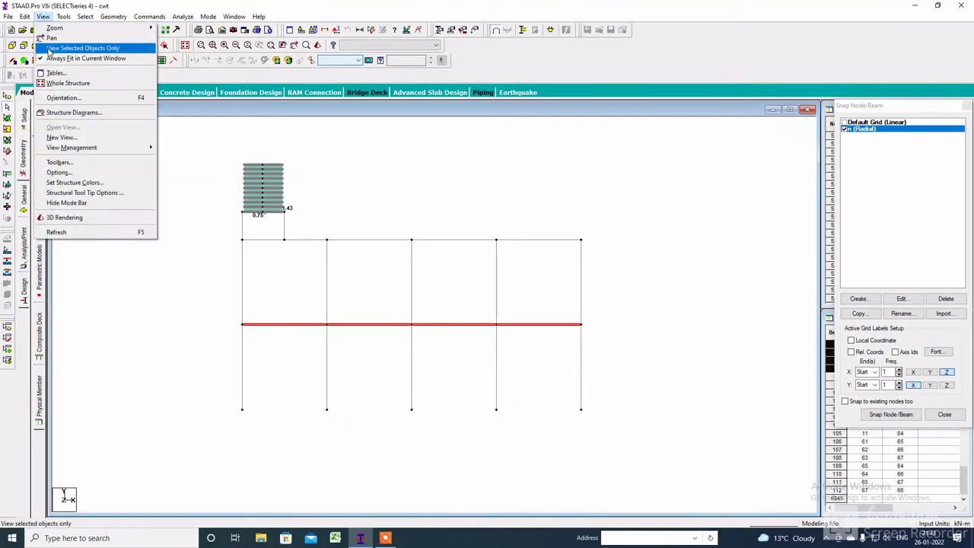
left_click(53, 44)
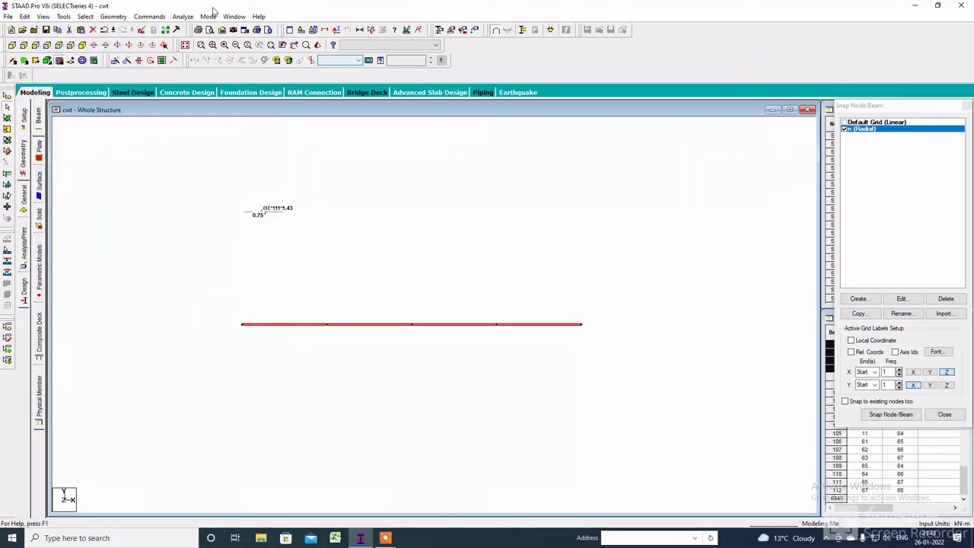
left_click(83, 44)
left_click(423, 185)
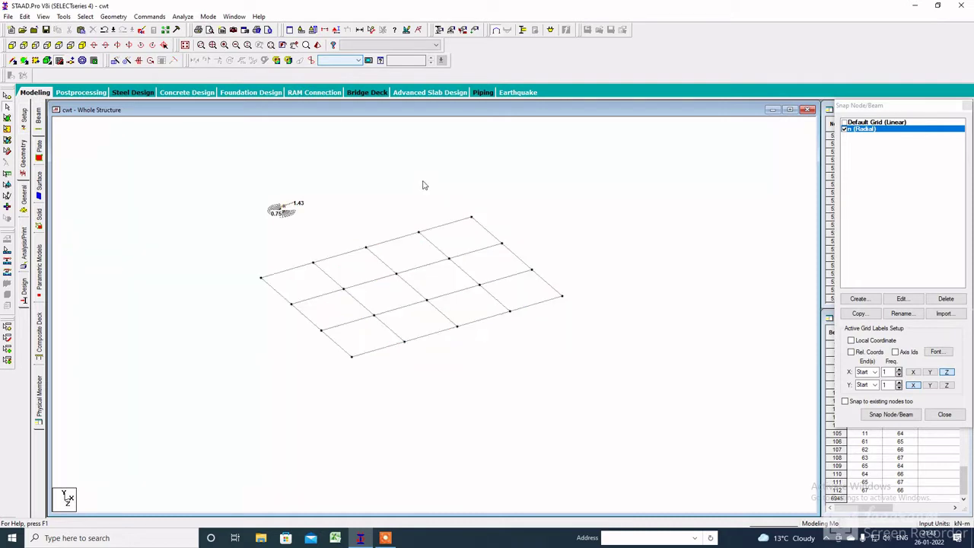
left_click(845, 130)
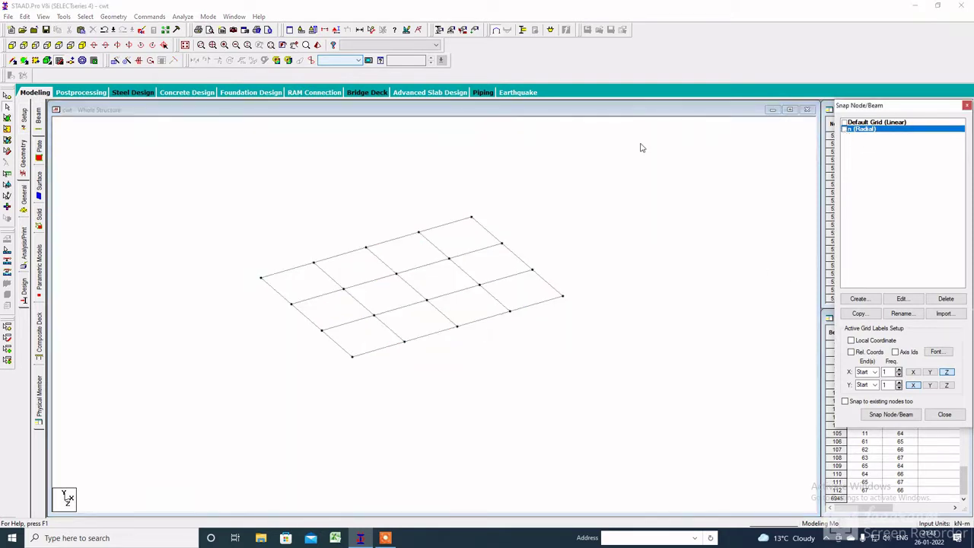
- Mesh the 12 m by 9 m floor at 3 m into 10×10 quadrilateral plates, then show everything
left_click(82, 62)
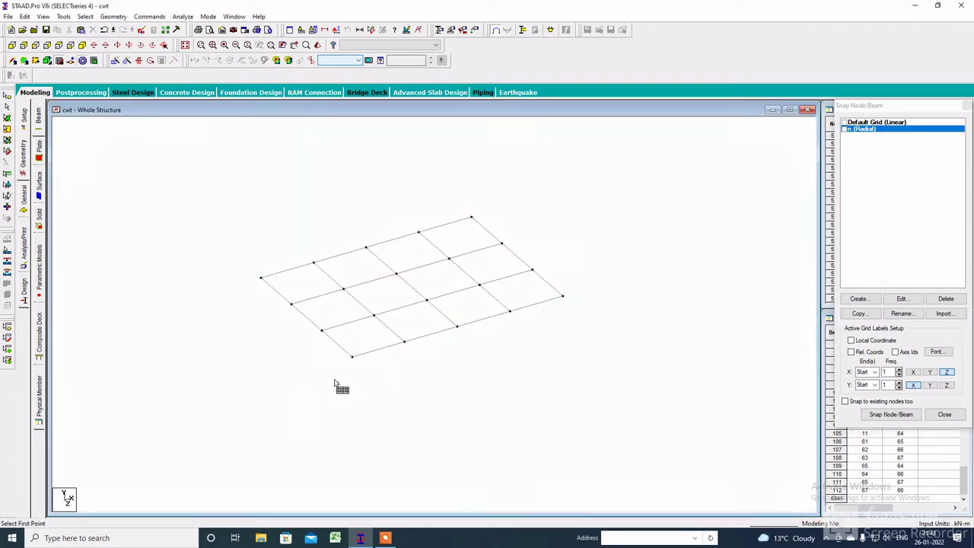
left_click(352, 355)
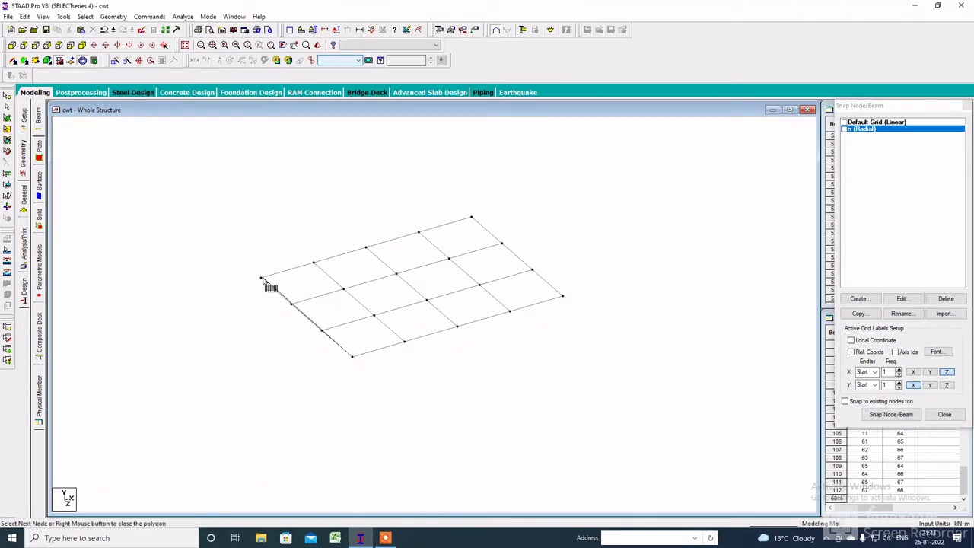
left_click(261, 278)
left_click(472, 218)
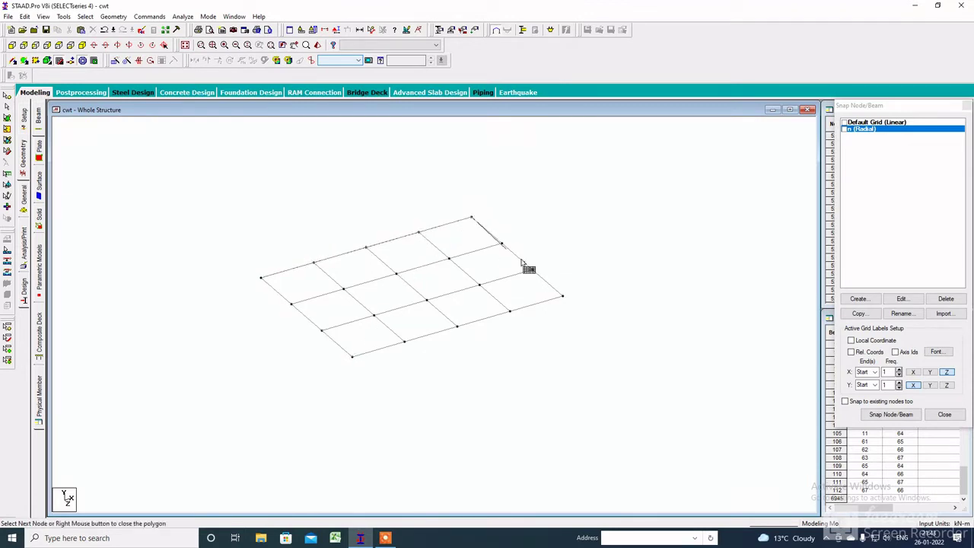
left_click(563, 295)
right_click(419, 363)
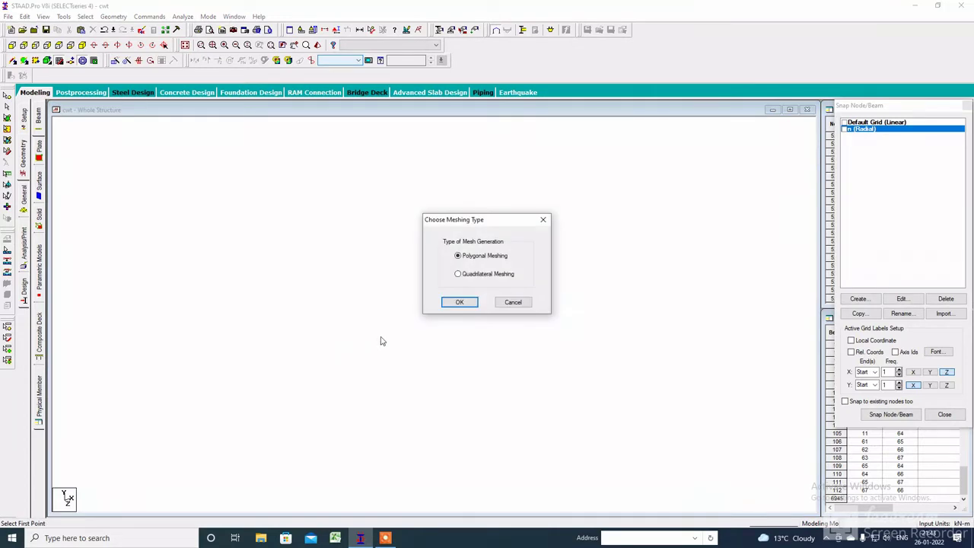
left_click(460, 303)
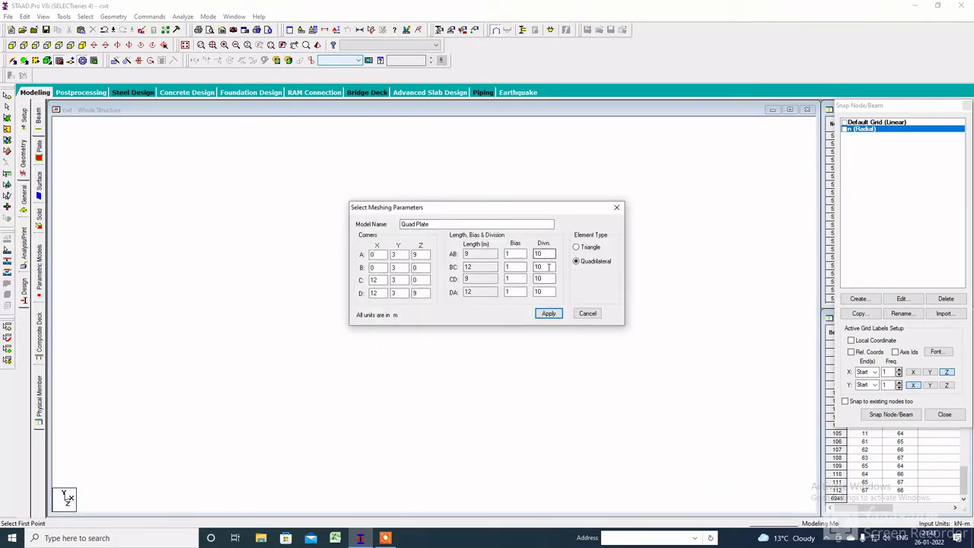
left_click(548, 313)
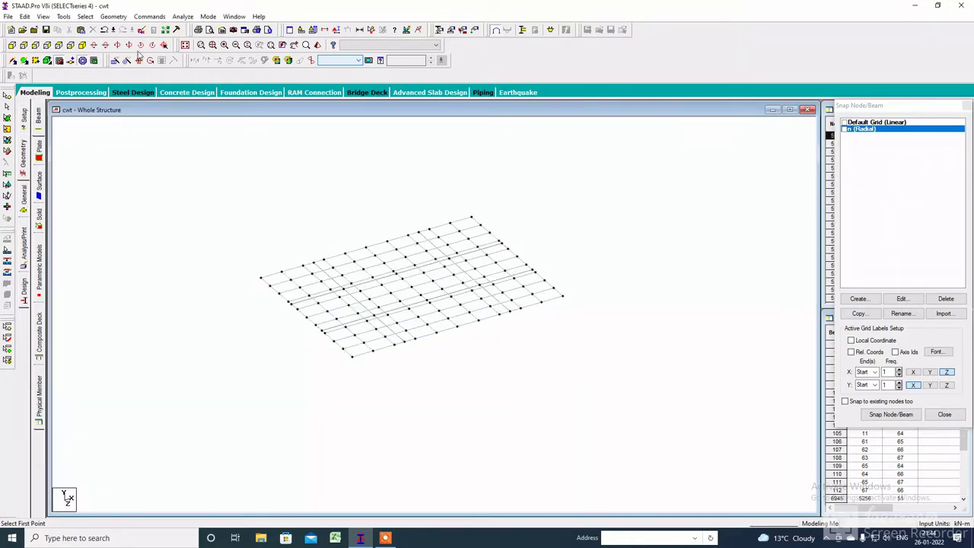
left_click(185, 45)
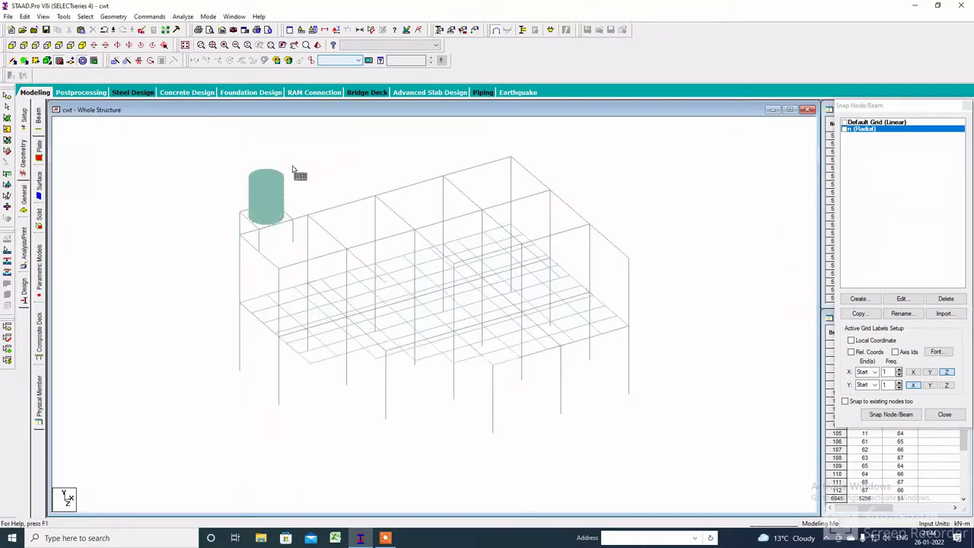
- Select the six upper-row nodes in front view and display only them in isometric view
scroll(337, 206, "up", 5)
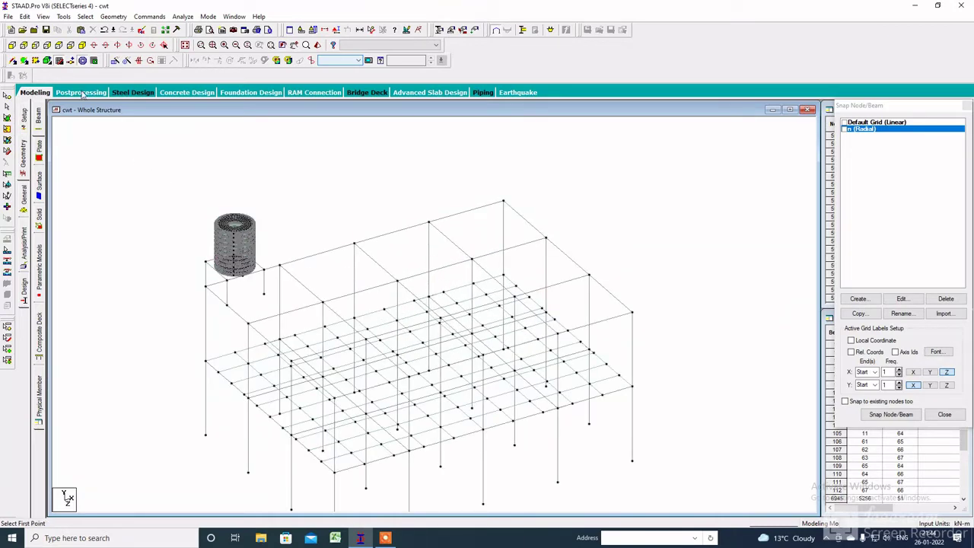
left_click(13, 46)
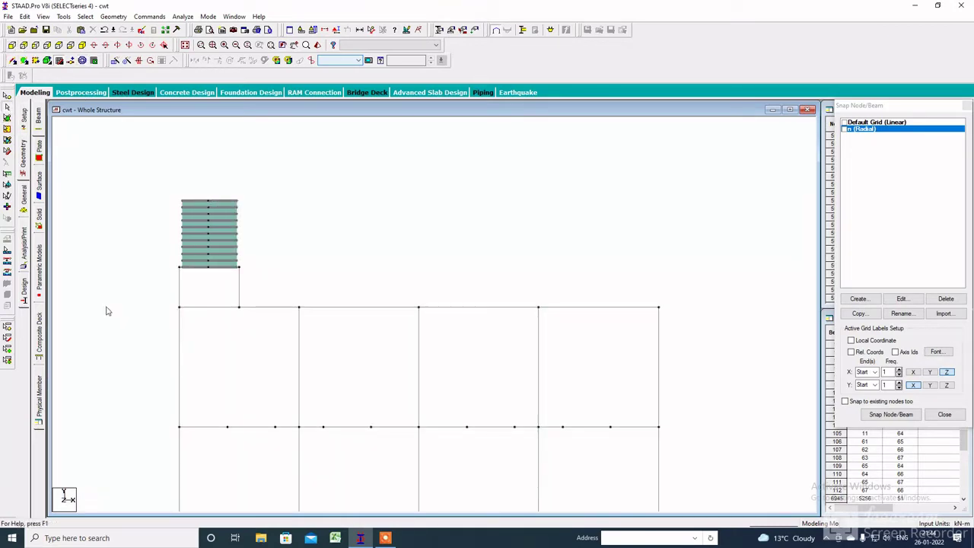
left_click_drag(150, 306, 693, 317)
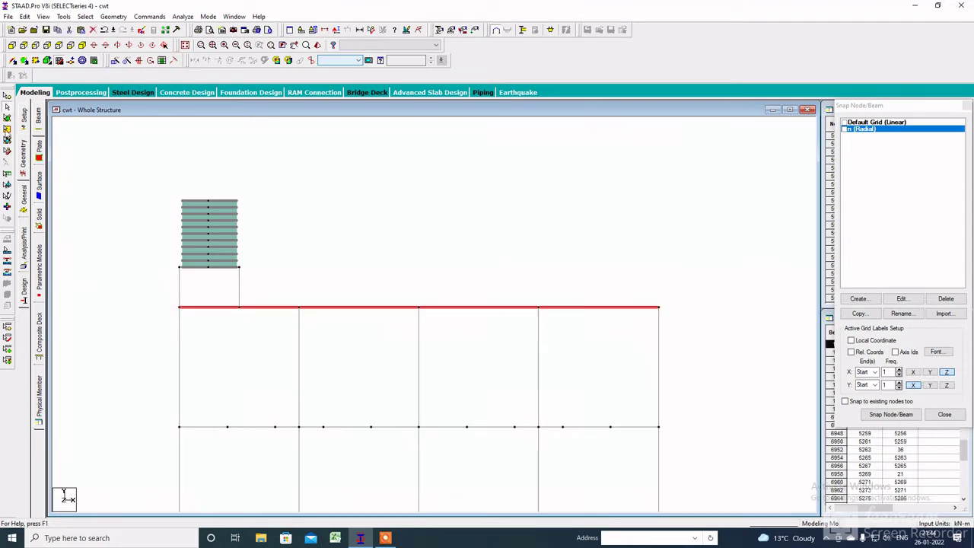
left_click(7, 97)
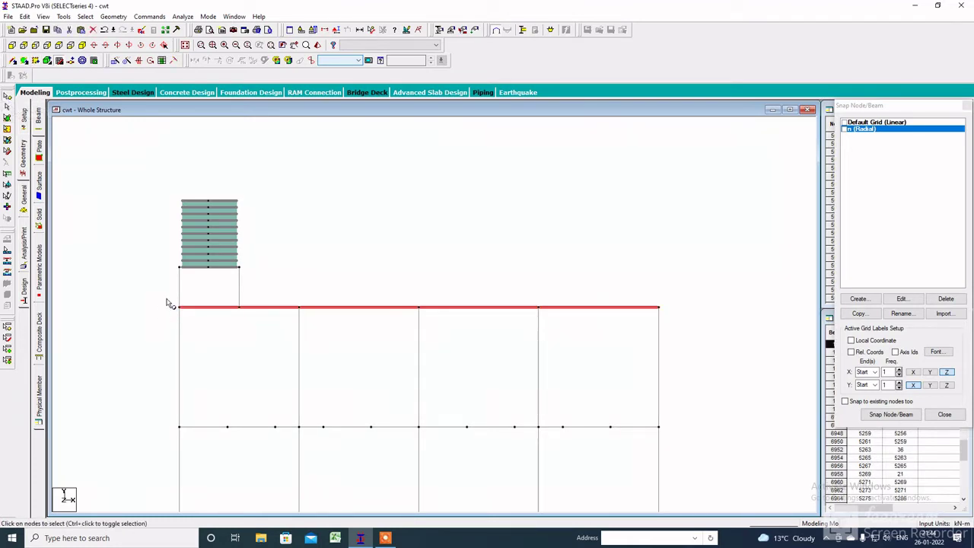
left_click_drag(169, 303, 685, 316)
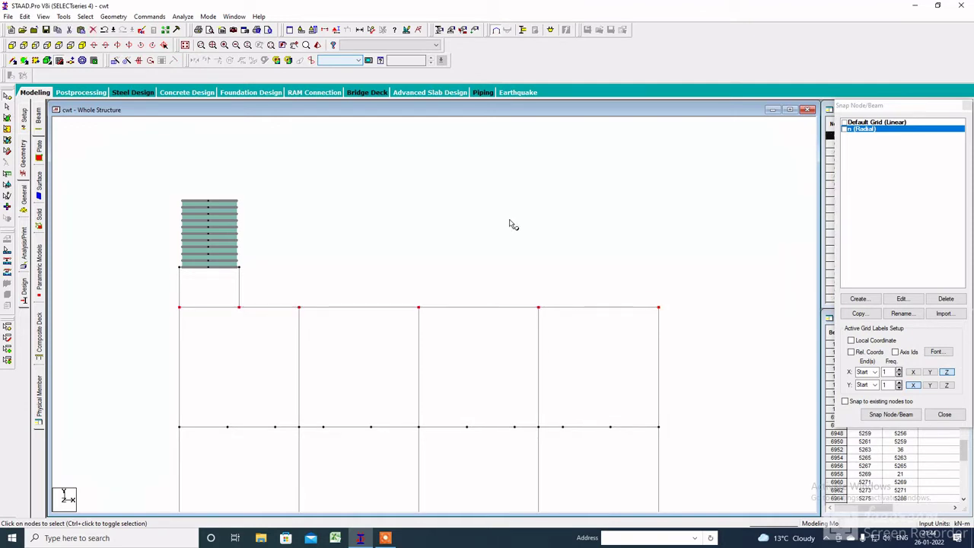
left_click(43, 16)
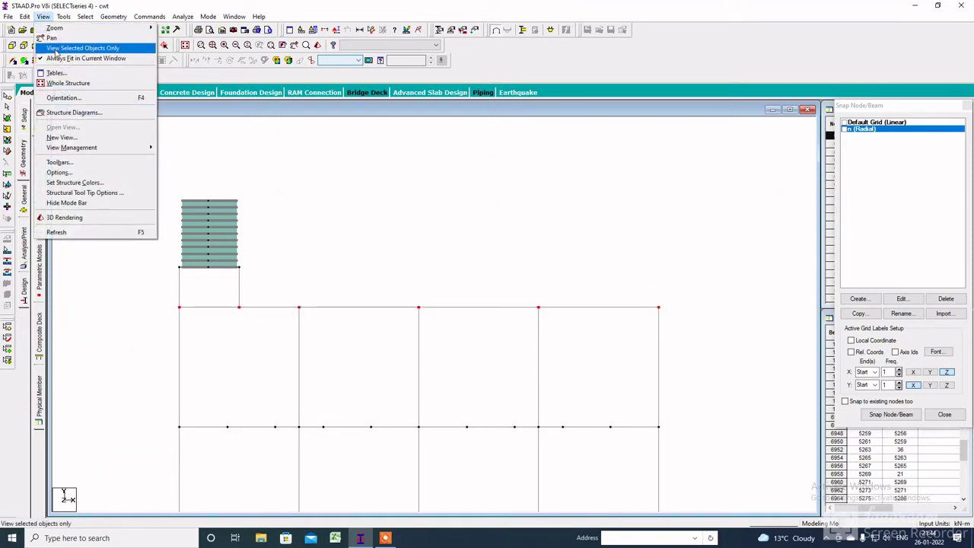
left_click(76, 40)
left_click(84, 46)
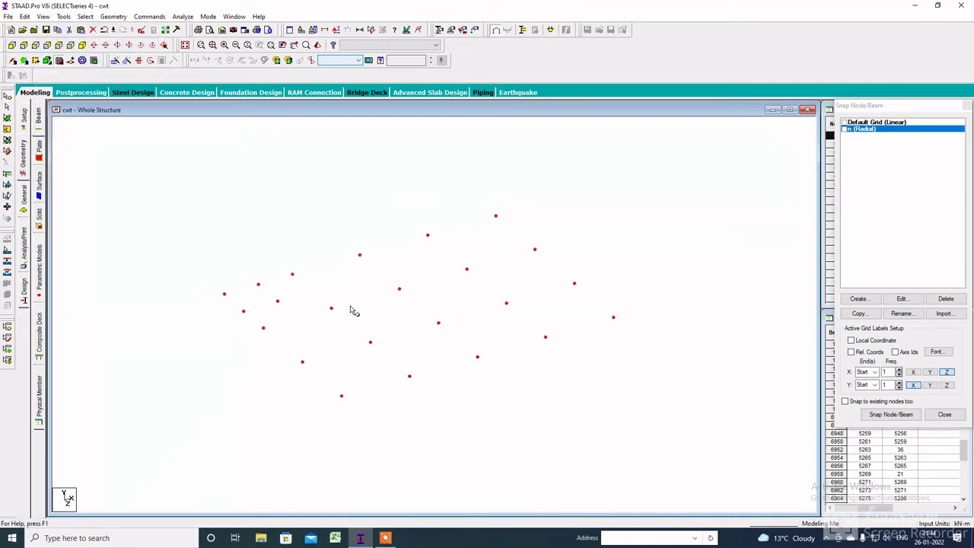
scroll(353, 311, "down", 1)
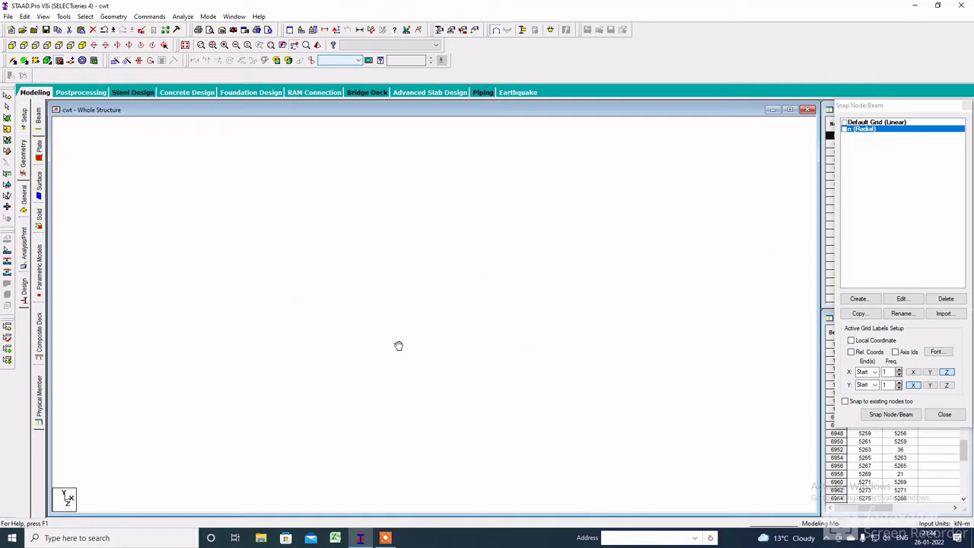
left_click(25, 202)
left_click(22, 157)
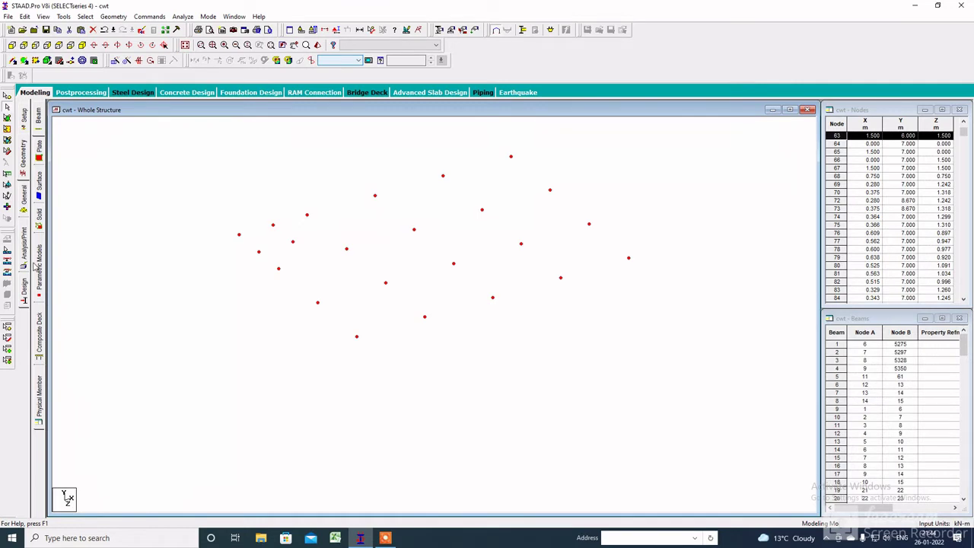
- Create a parametric mesh model named 'new' bounded by the four slab corner nodes
left_click(39, 279)
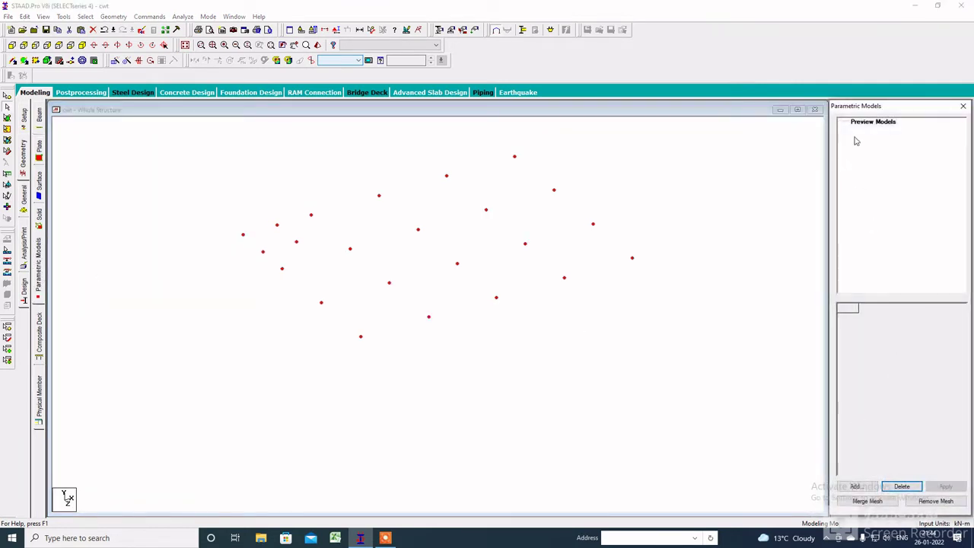
left_click(857, 487)
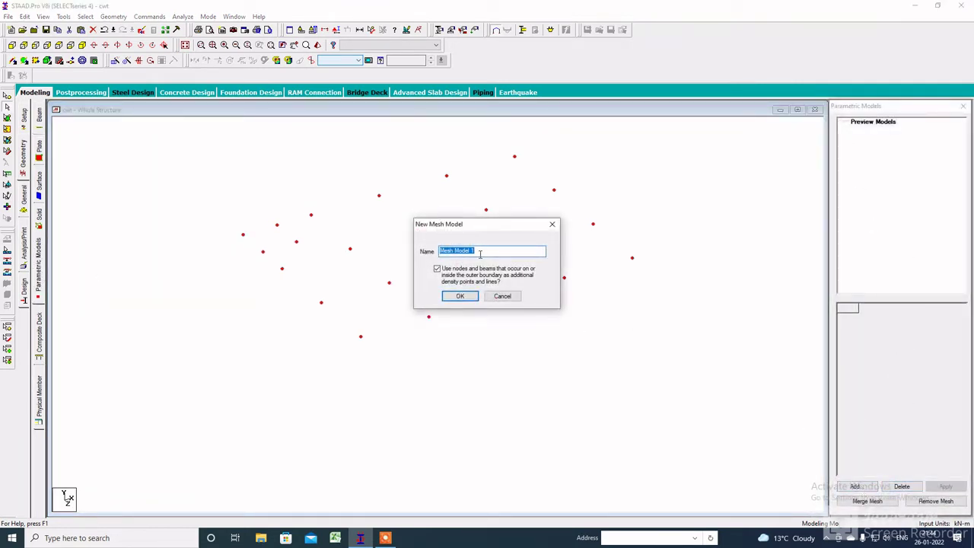
type("new")
left_click(458, 297)
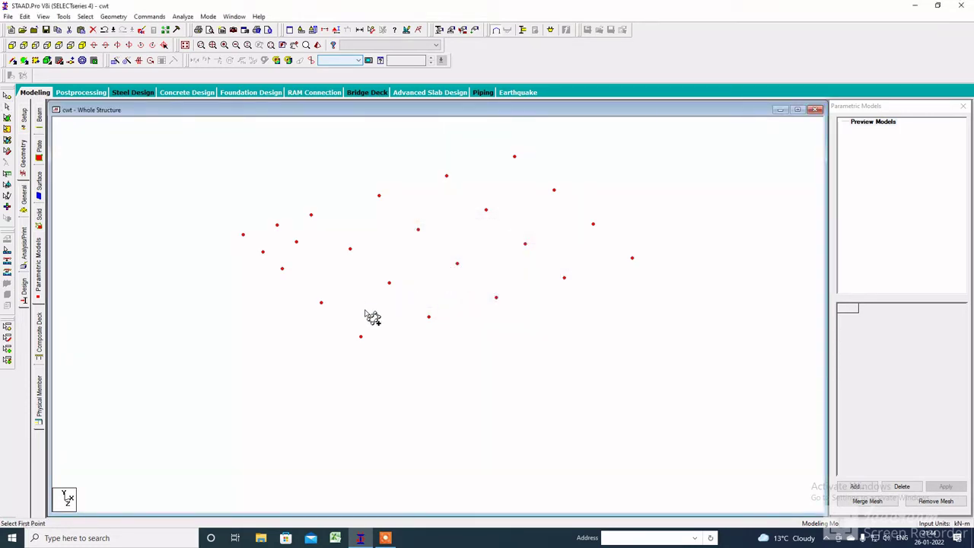
left_click(361, 335)
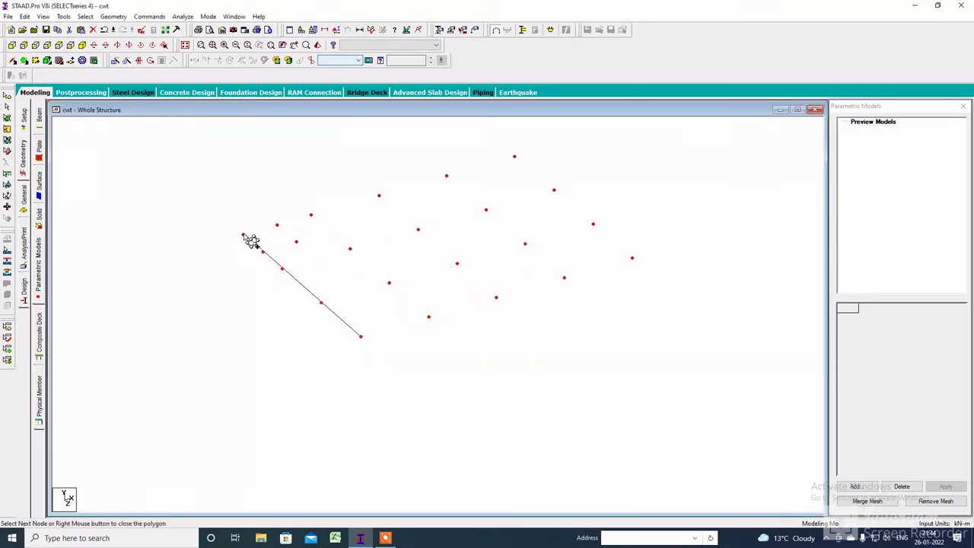
left_click(243, 234)
left_click(514, 156)
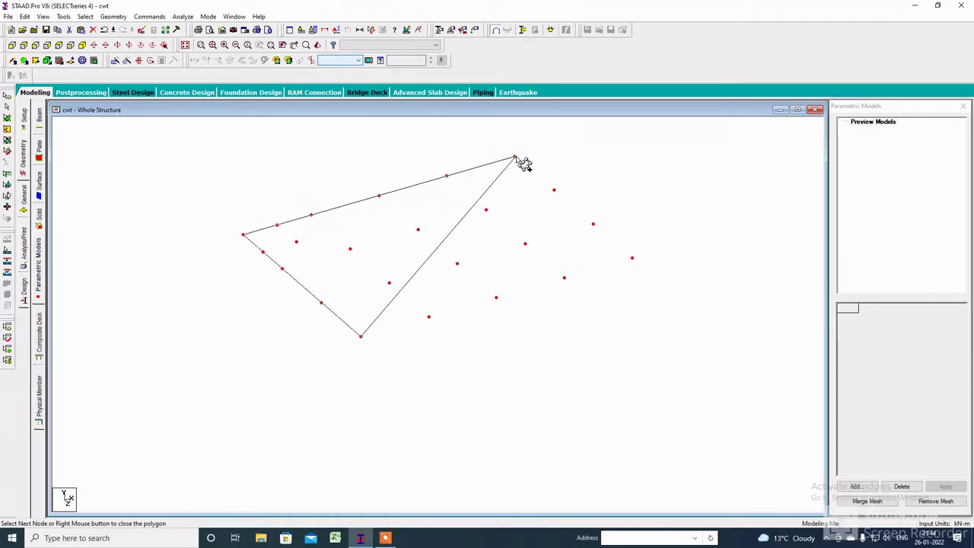
left_click(632, 260)
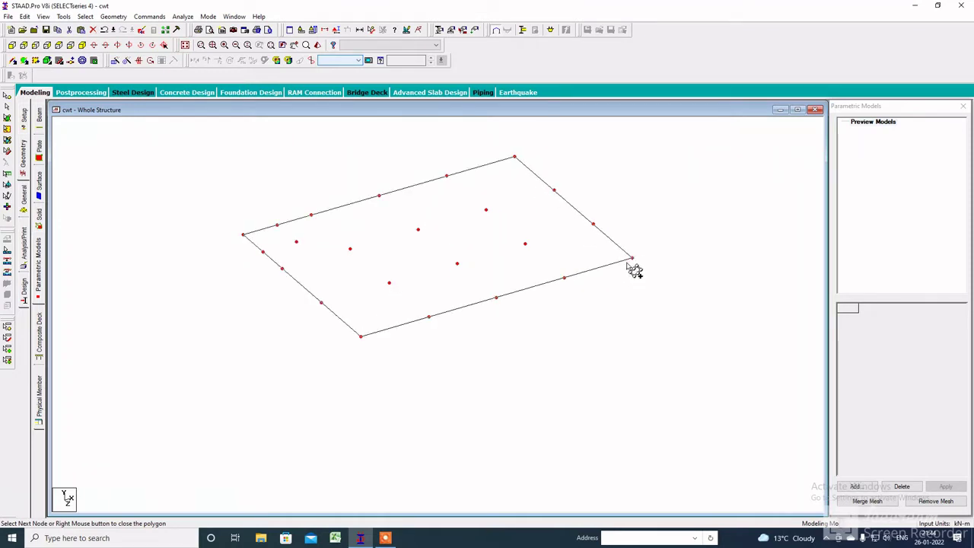
left_click(361, 336)
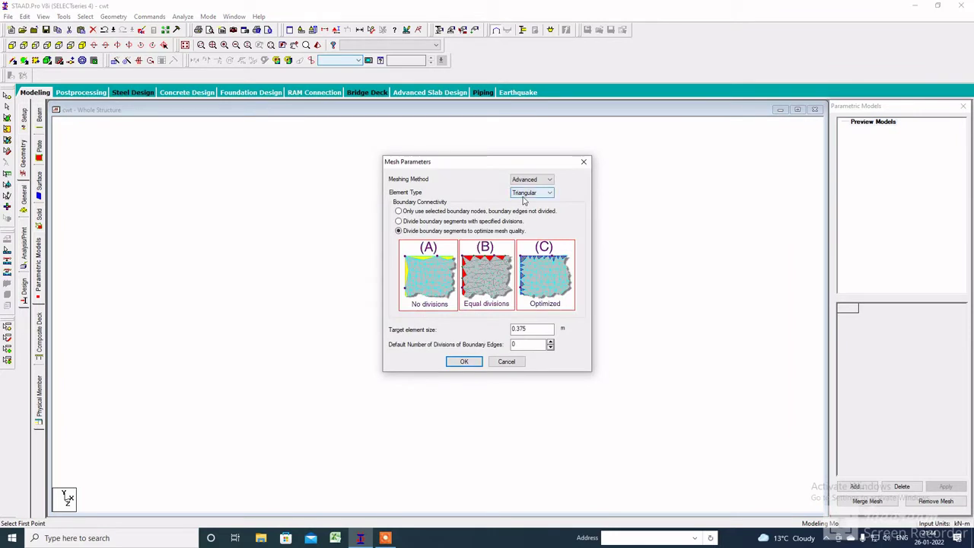
- Mesh the slab using Standard meshing at 0.5 m element size, with no openings
left_click(545, 181)
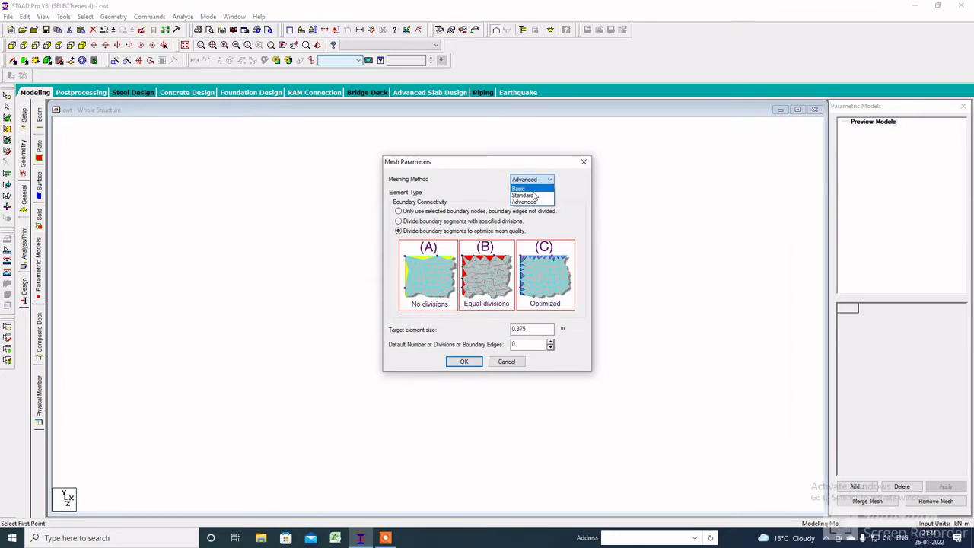
left_click(531, 200)
left_click_drag(528, 333, 487, 335)
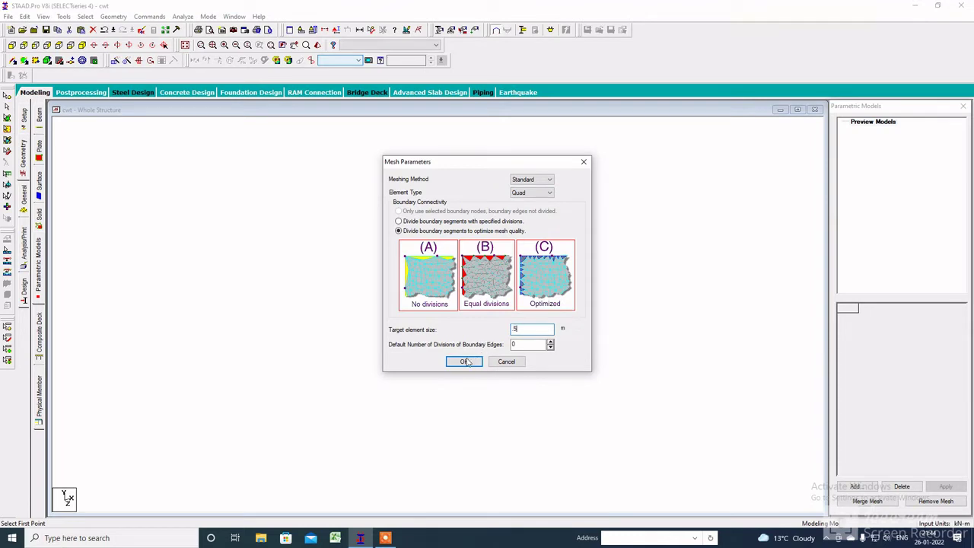
left_click(467, 363)
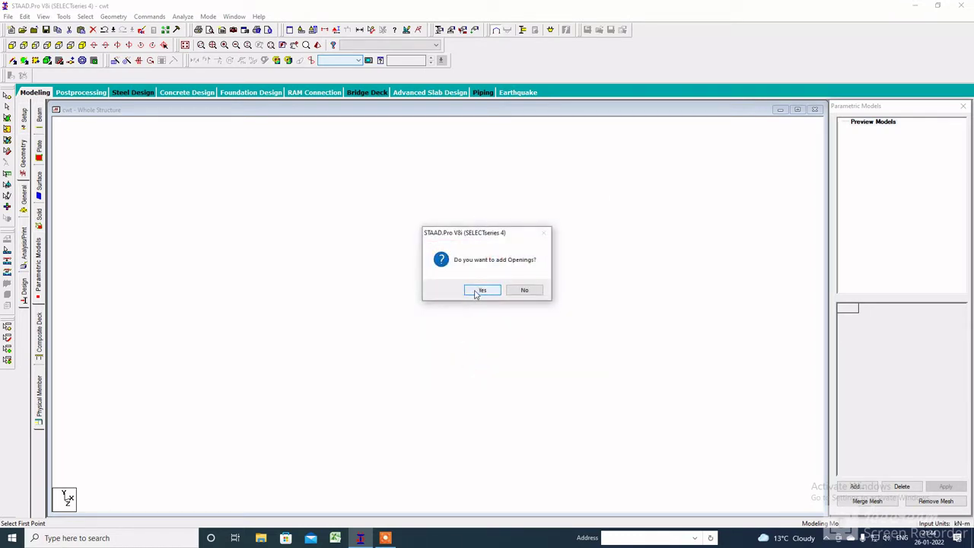
left_click(525, 290)
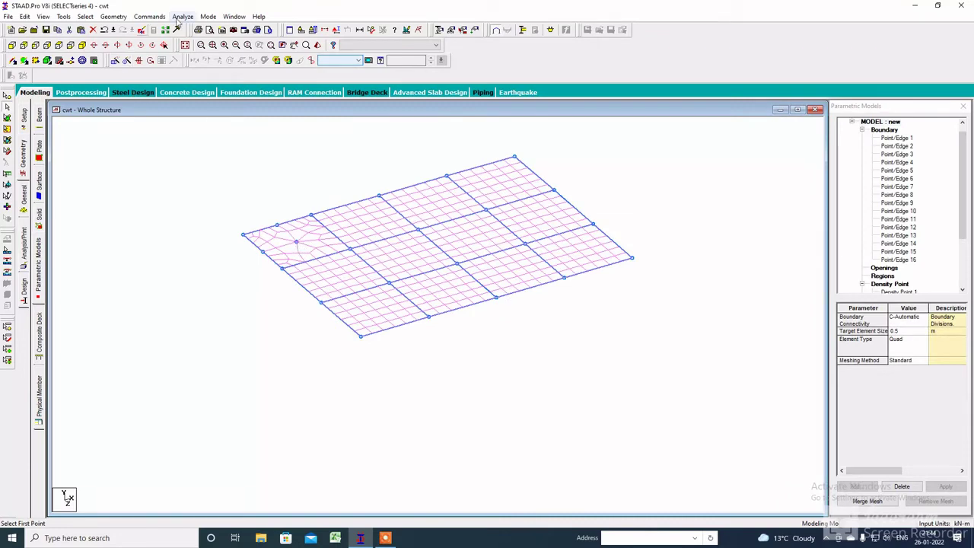
- Merge the slab mesh into the structure, then select the tank in front elevation
left_click(185, 45)
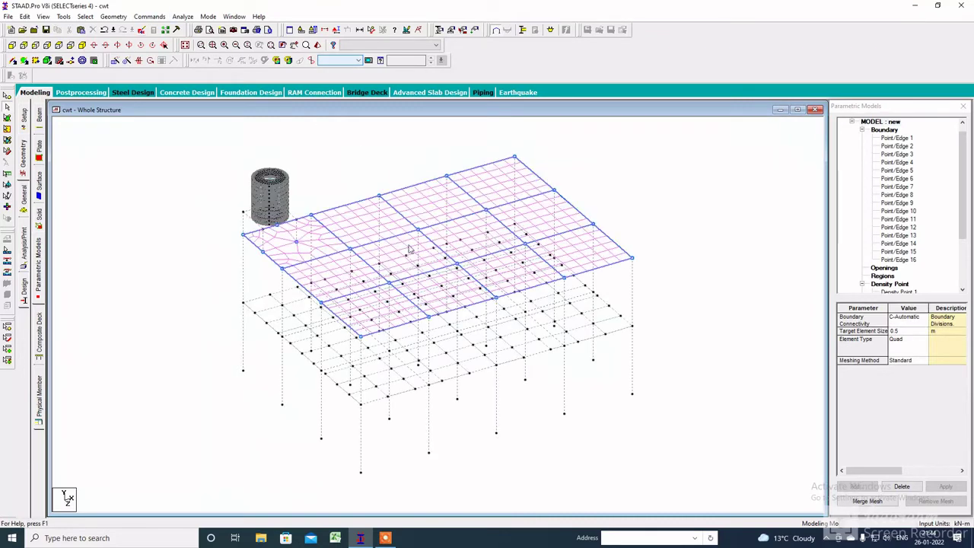
left_click(863, 502)
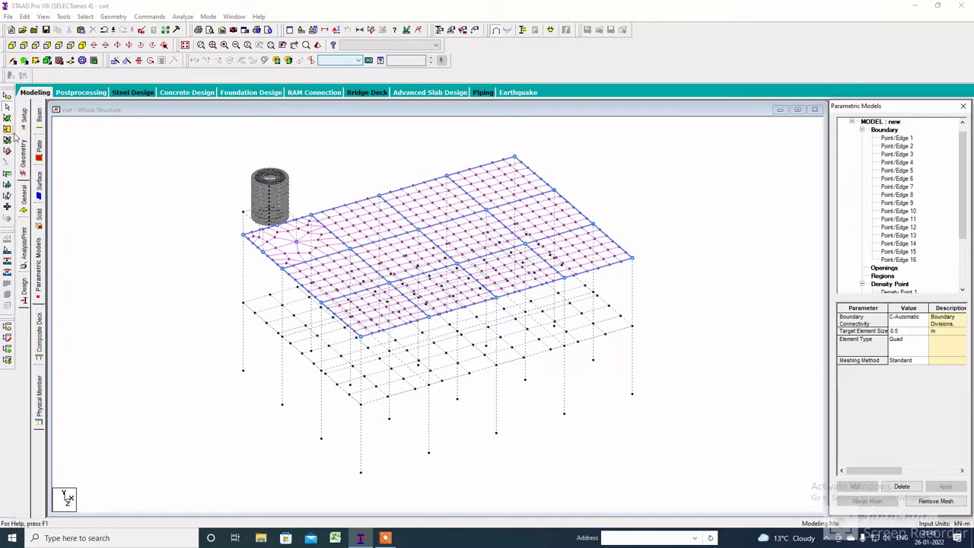
left_click(23, 163)
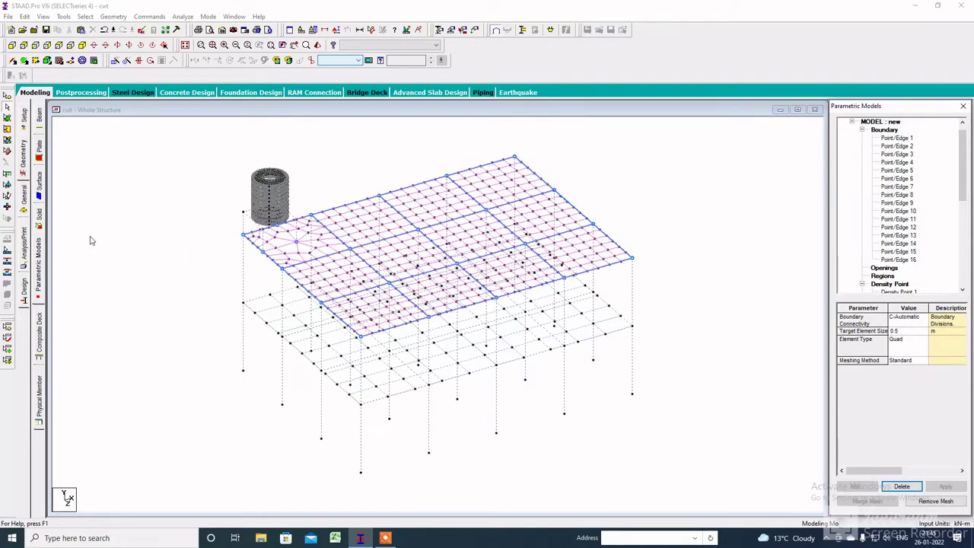
left_click(264, 207)
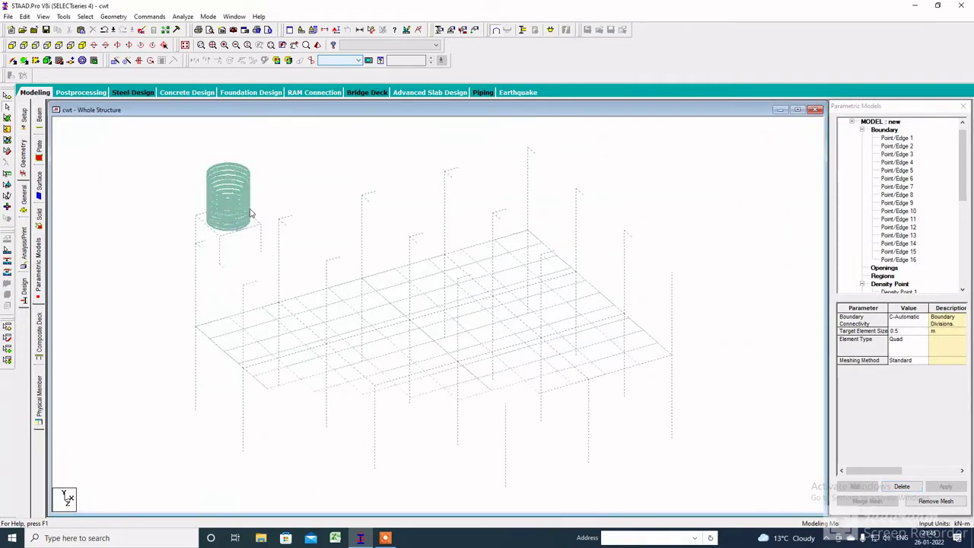
left_click(13, 46)
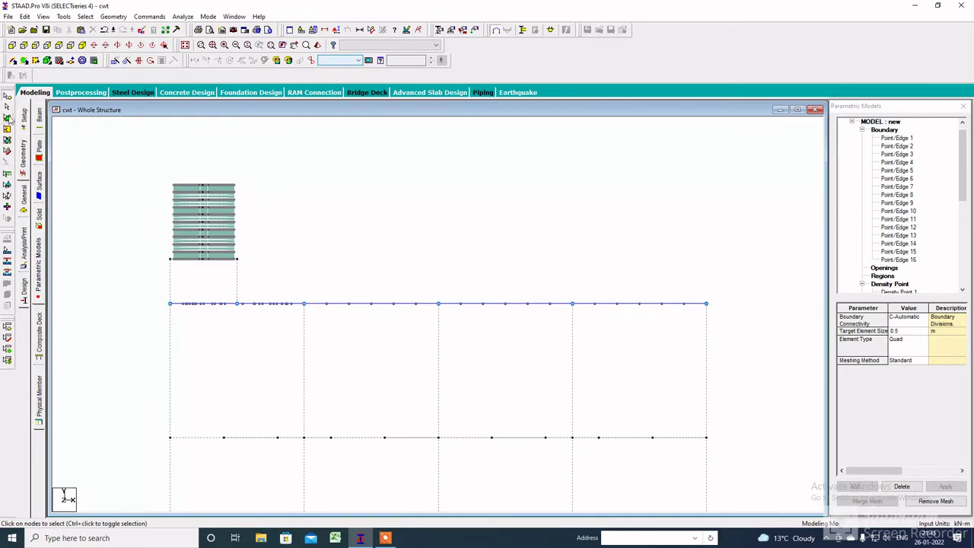
- Select the columns beneath the tank and display only them in isometric view
left_click_drag(134, 257, 129, 298)
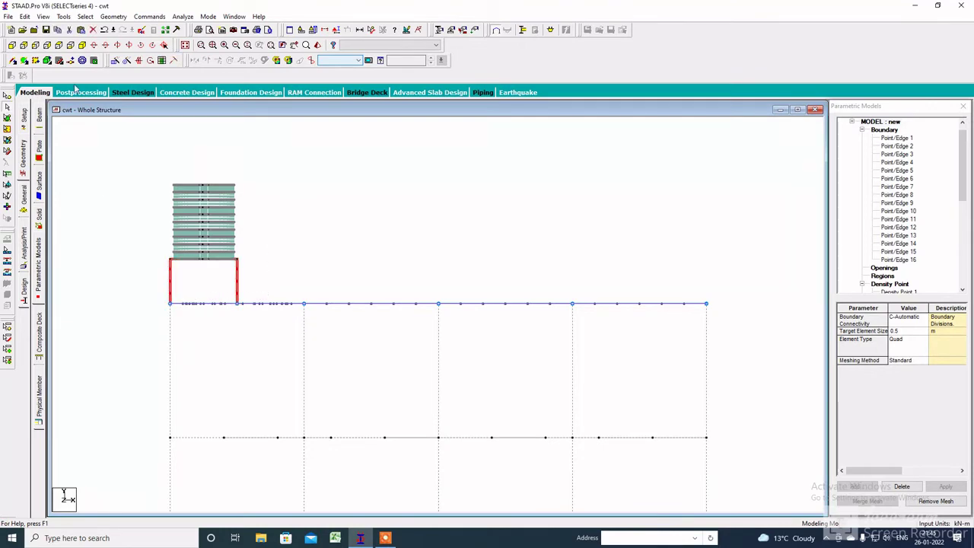
left_click(83, 46)
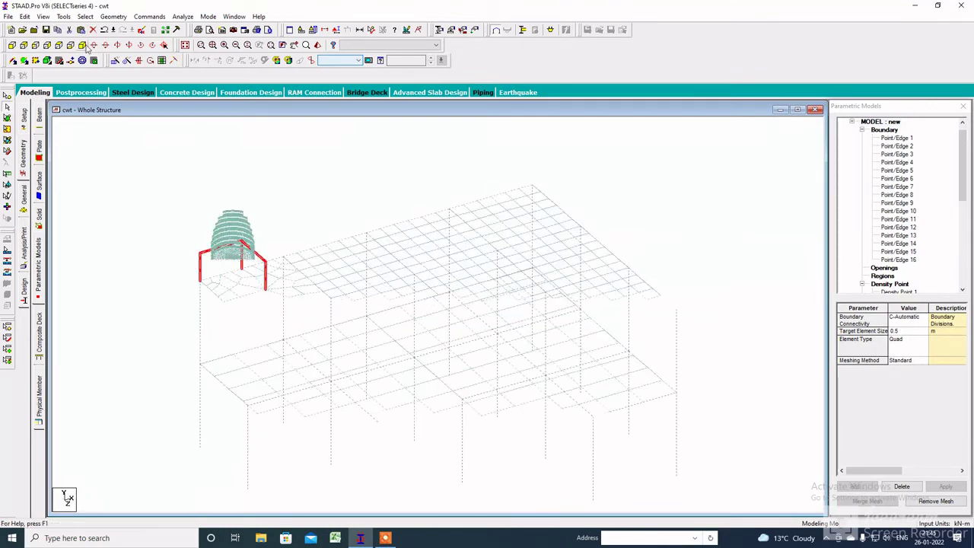
left_click(43, 16)
left_click(50, 38)
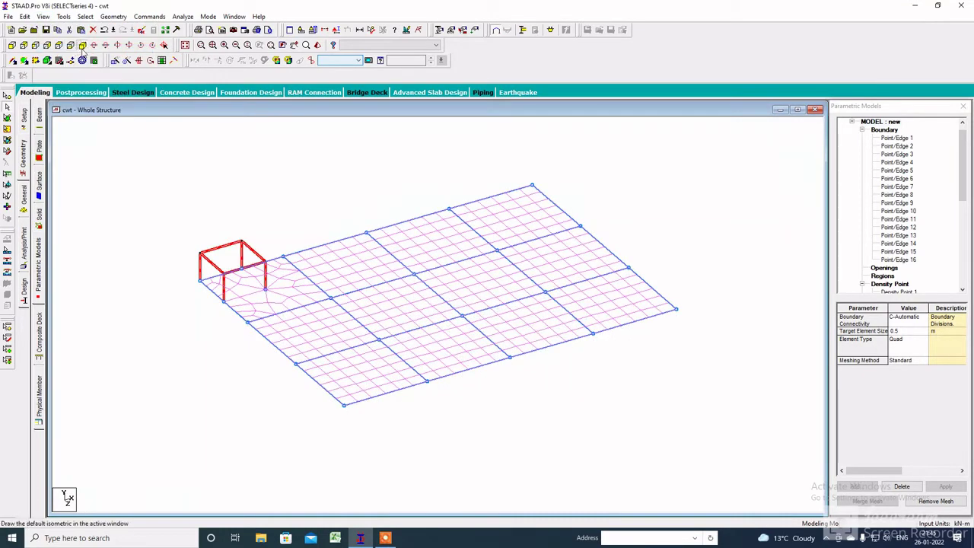
scroll(233, 251, "up", 2)
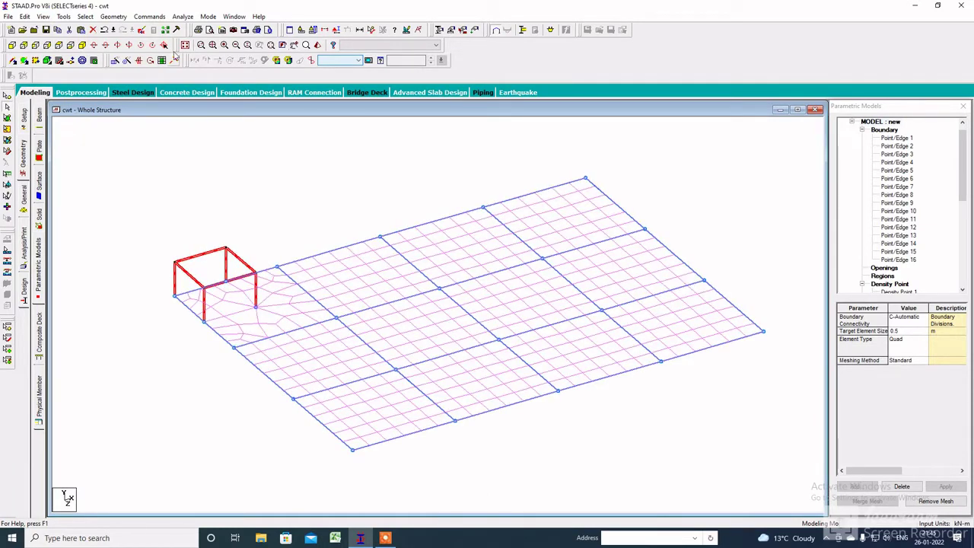
- Define a boundary on the frame's top corner nodes and apply quadrilateral meshing
left_click(83, 60)
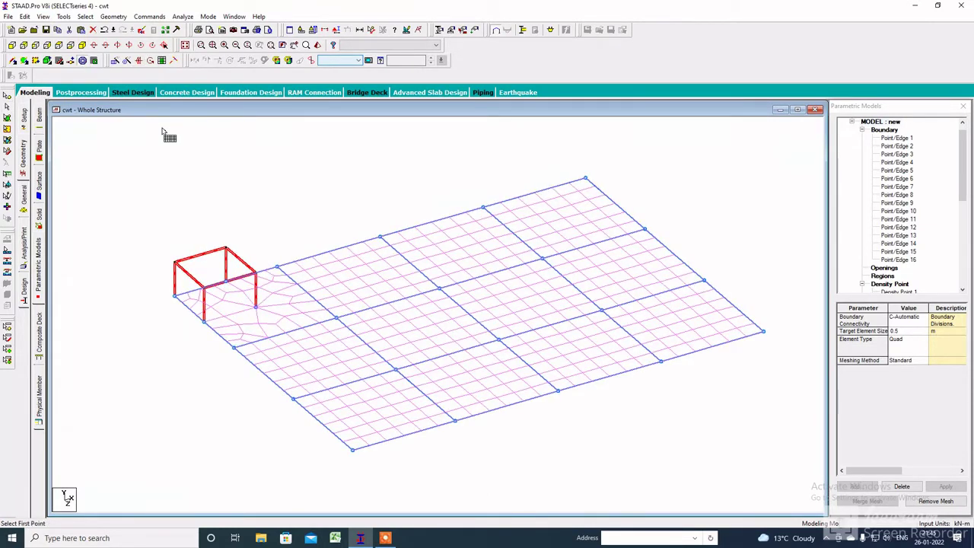
key("Up")
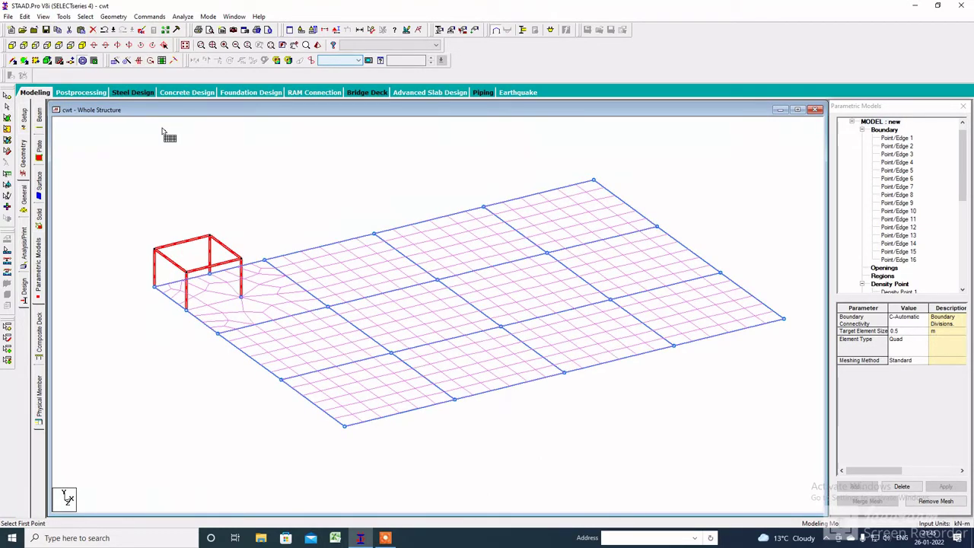
left_click(186, 272)
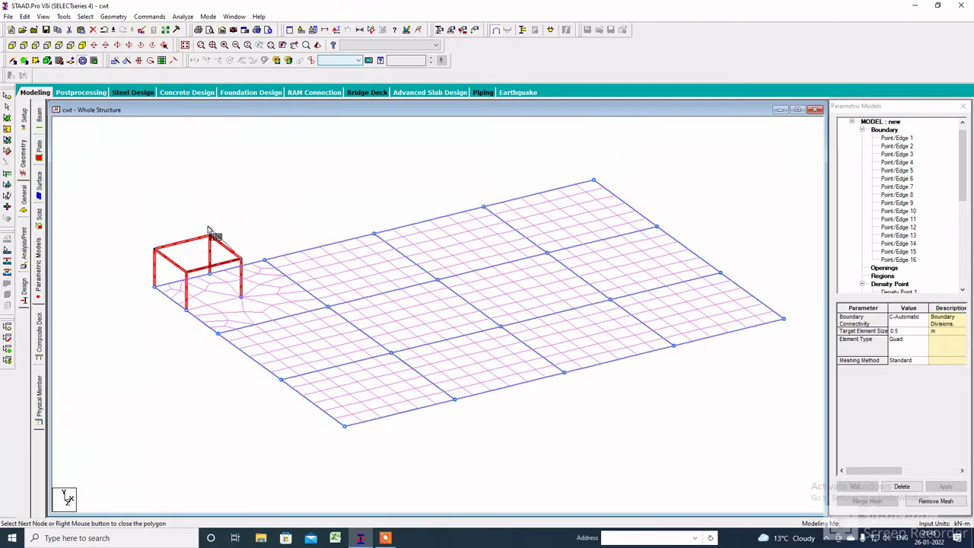
left_click(188, 271)
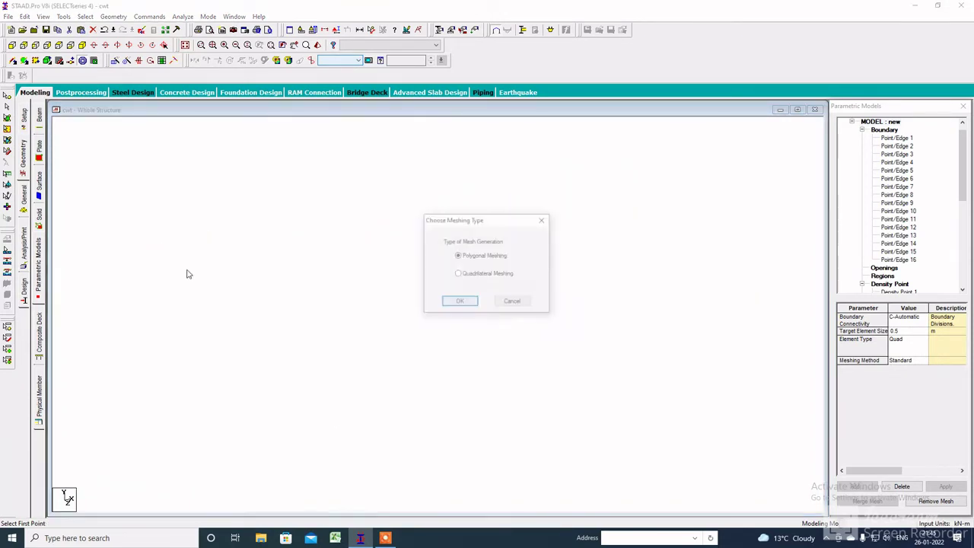
left_click(461, 303)
left_click(548, 312)
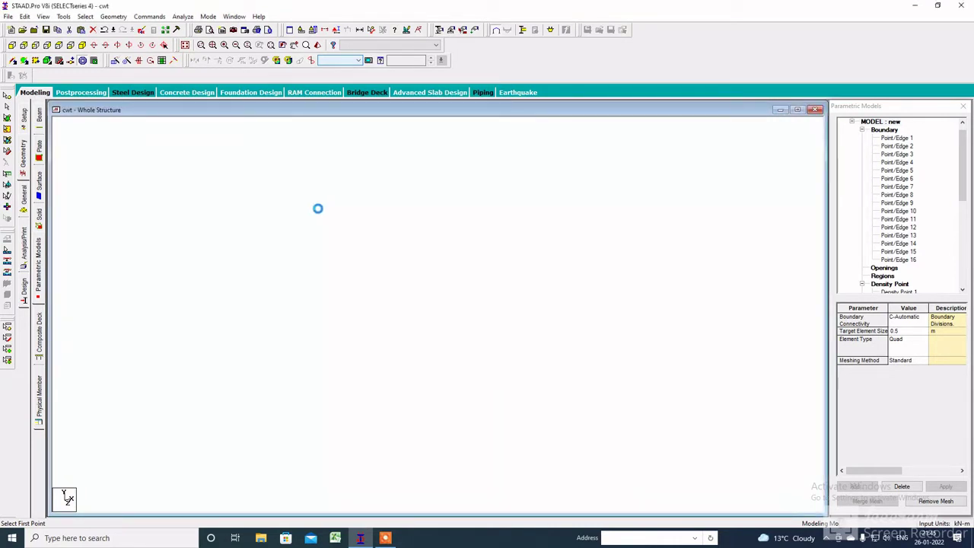
left_click(186, 45)
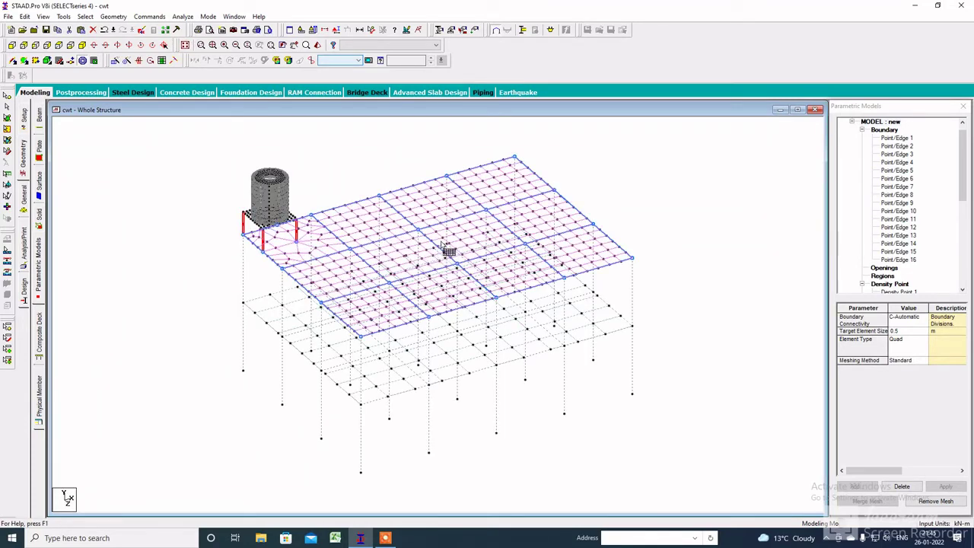
- Create a fixed support as Support 2
left_click(25, 204)
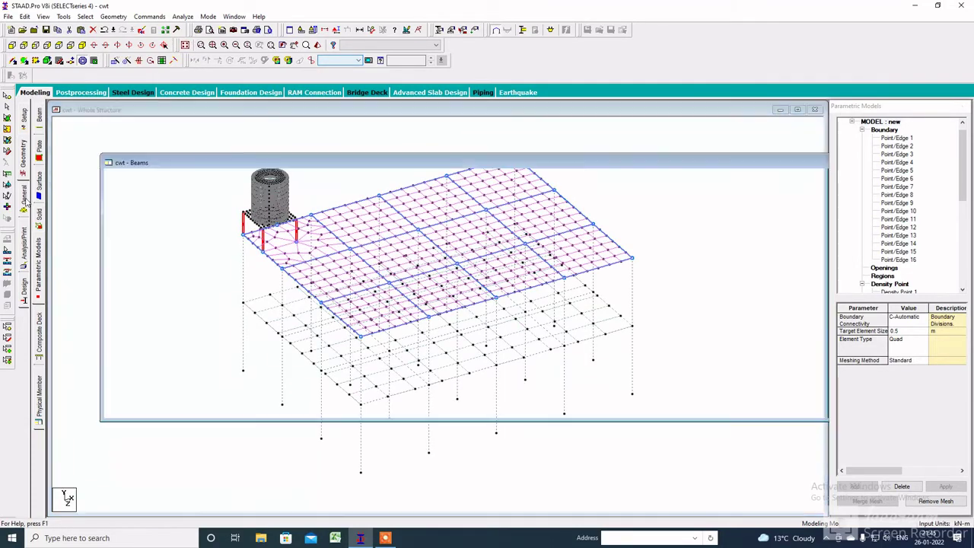
left_click(24, 199)
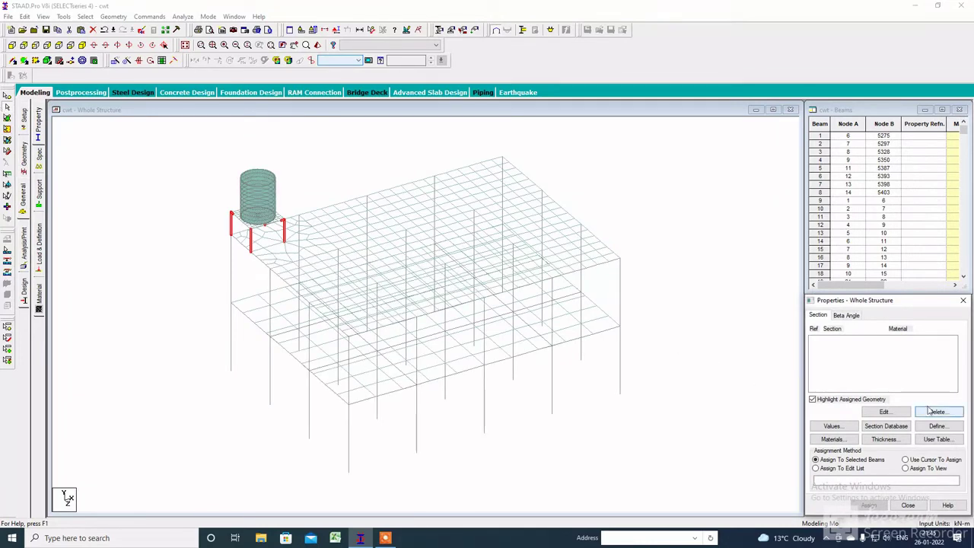
left_click(40, 191)
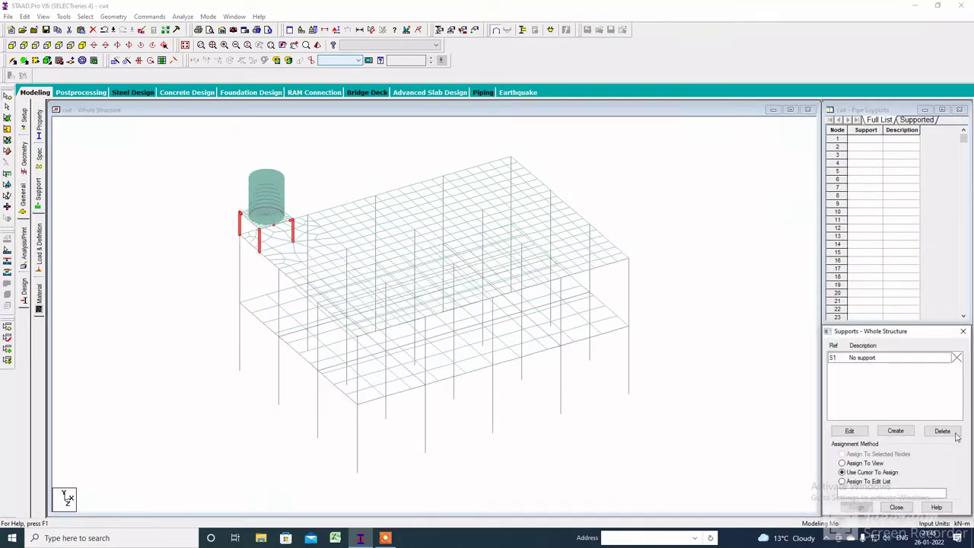
left_click(894, 431)
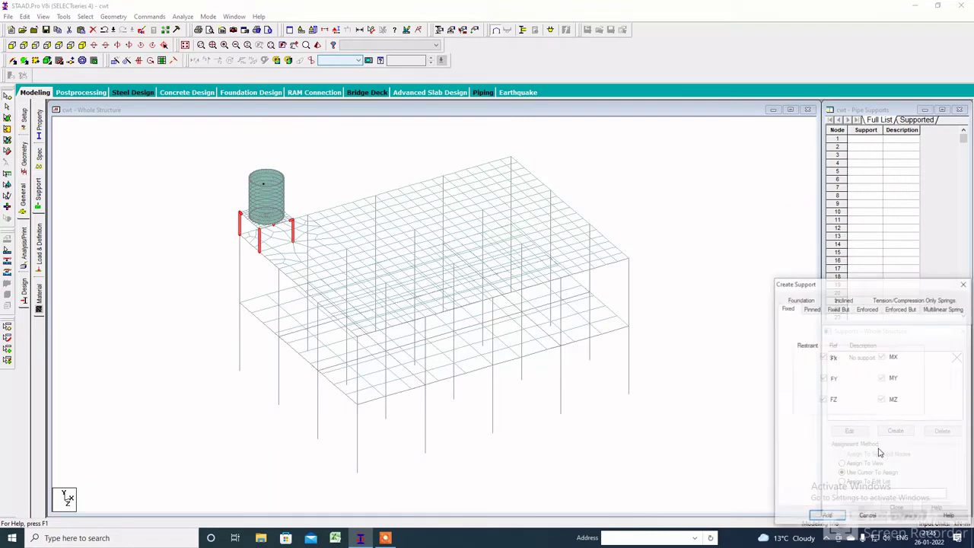
left_click(826, 517)
- Assign Support 2 to the five column base nodes in front elevation
left_click(861, 368)
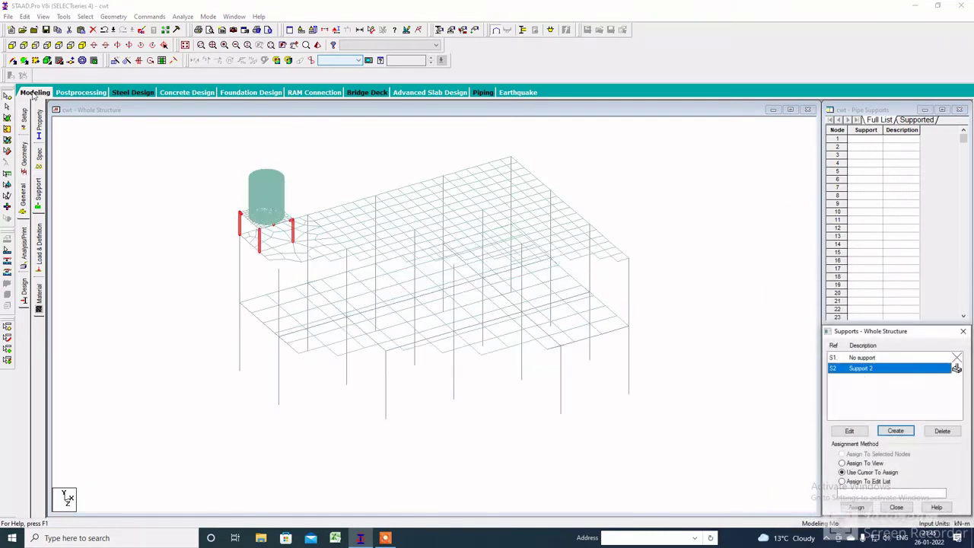
left_click(12, 45)
left_click_drag(202, 457, 654, 520)
left_click(856, 506)
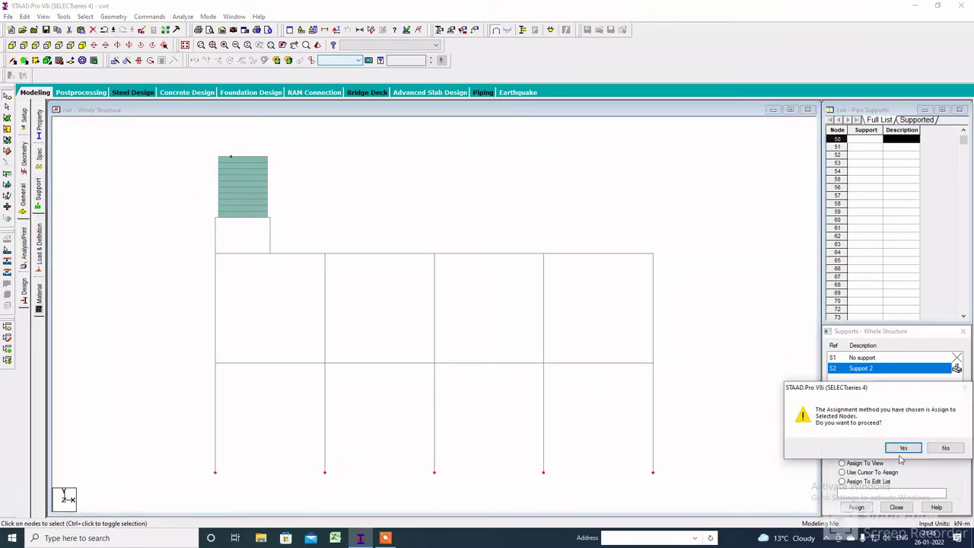
left_click(901, 449)
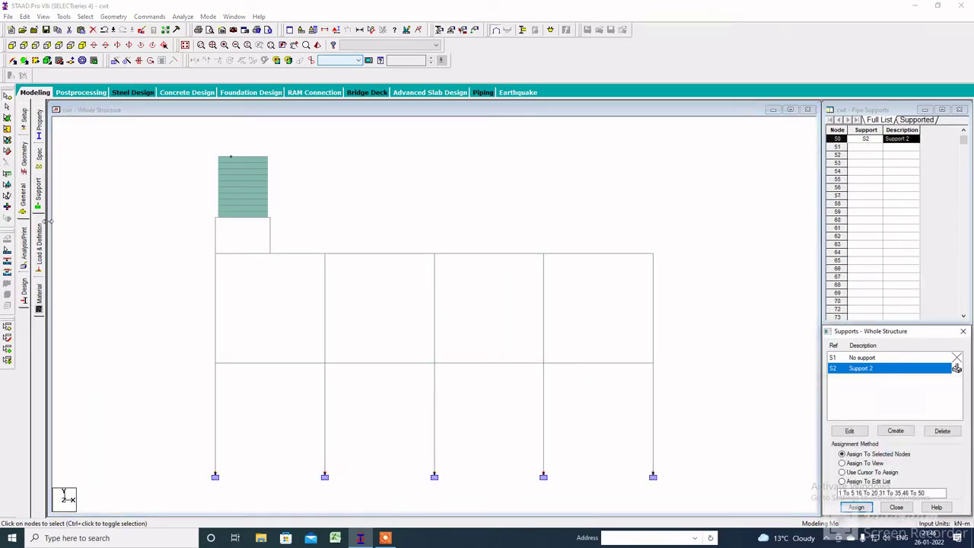
left_click(39, 245)
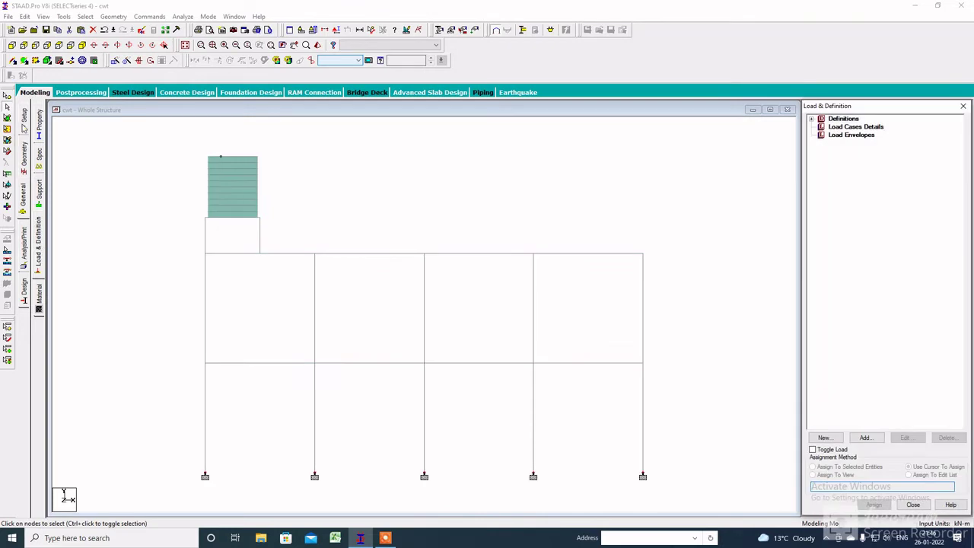
left_click(39, 128)
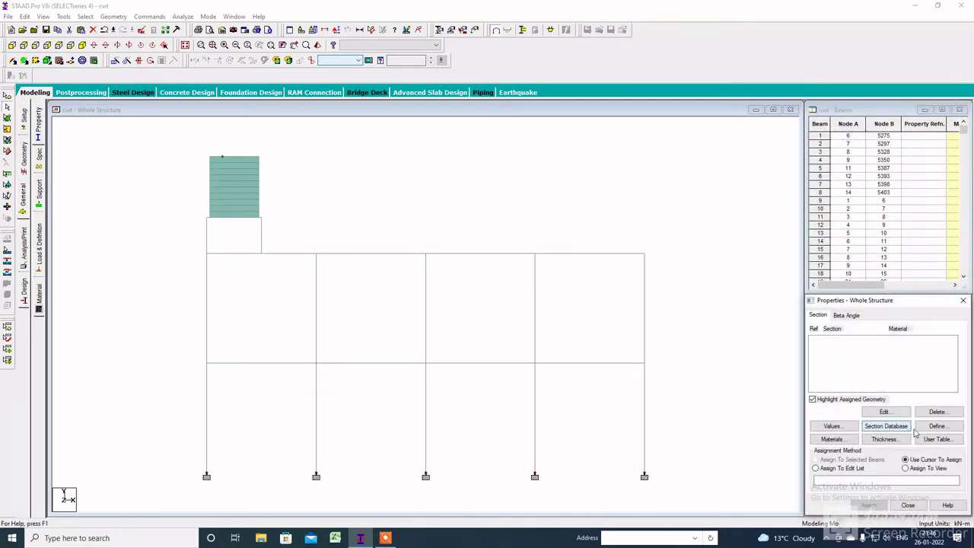
- Define concrete plate thicknesses of 0.125 m and 0.075 m
left_click(883, 439)
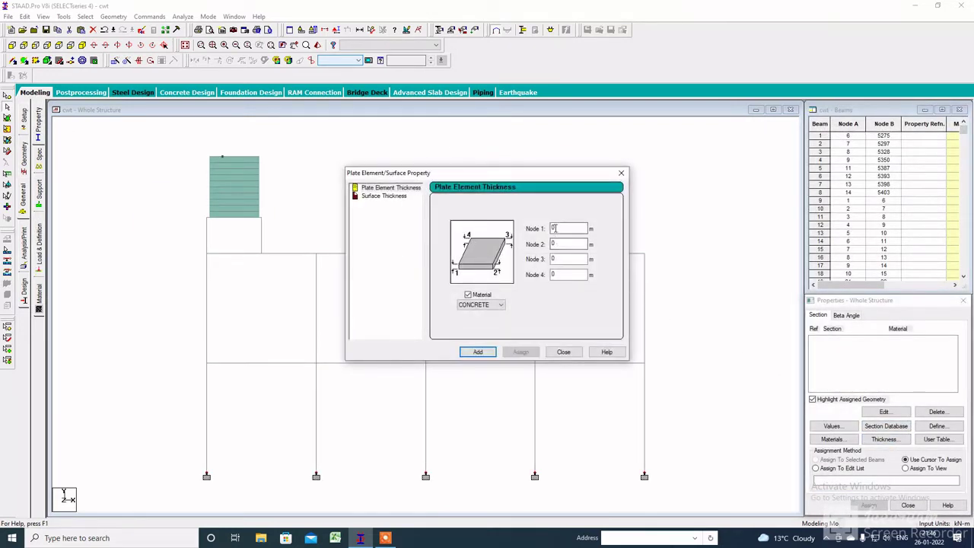
double_click(553, 228)
left_click(488, 354)
left_click_drag(567, 227, 526, 228)
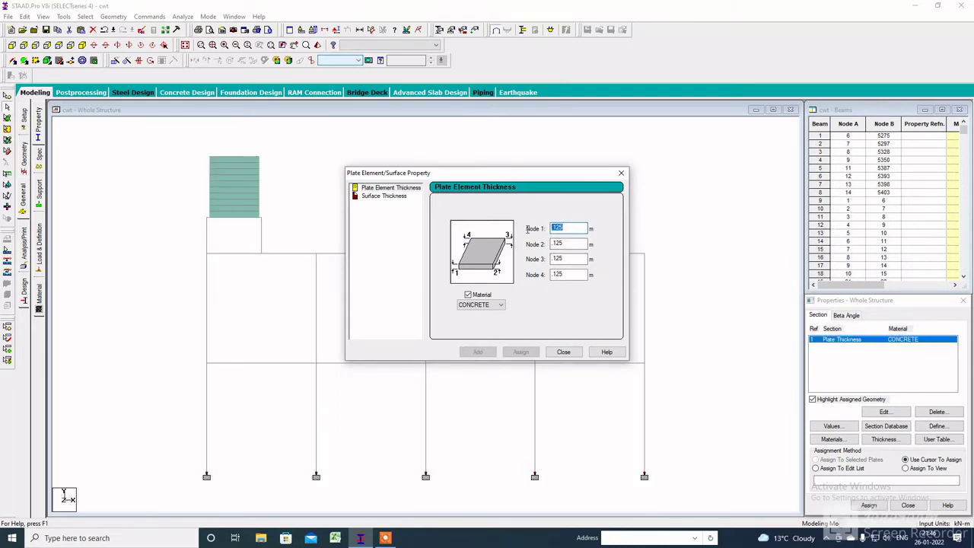
key("BackSpace")
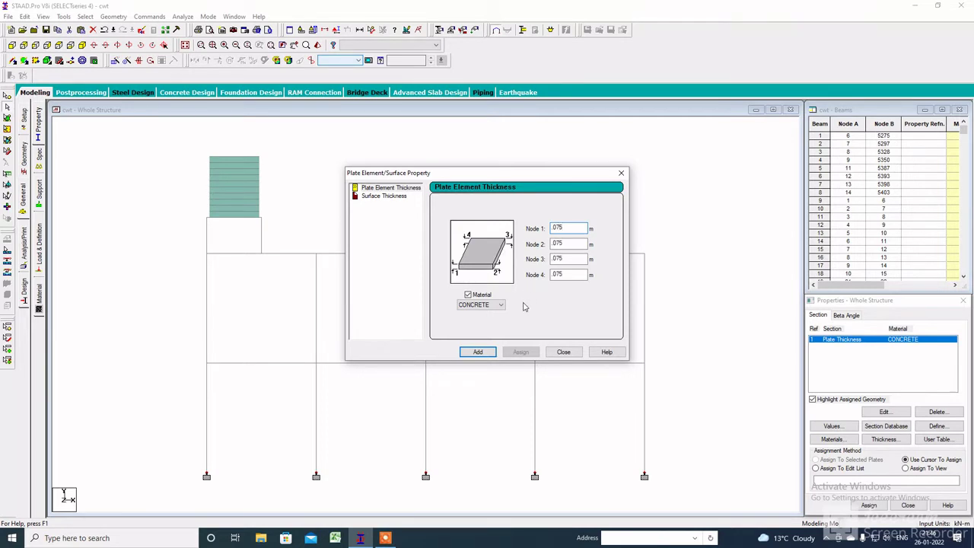
left_click(478, 351)
left_click(563, 351)
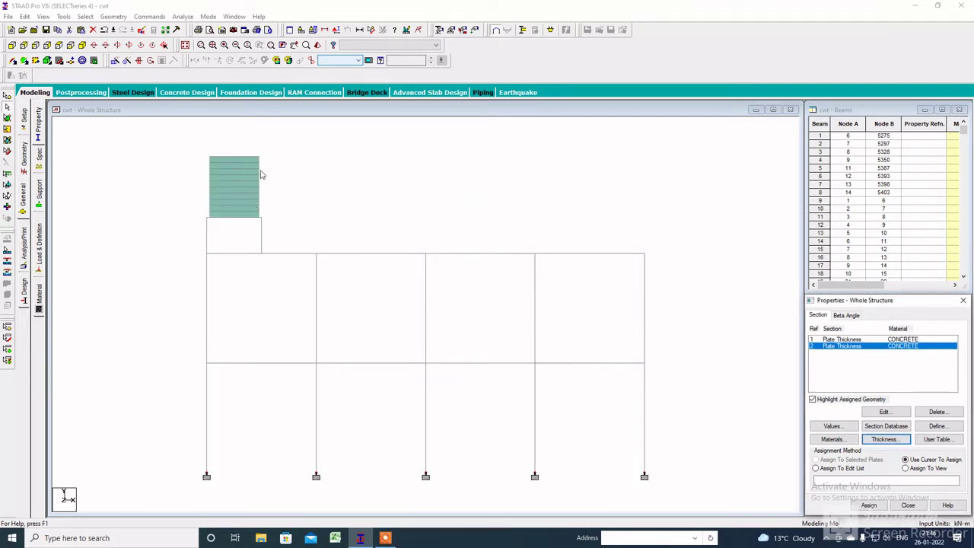
- Assign the 0.075 m plate thickness to the tank's plates
left_click(8, 119)
left_click_drag(288, 134, 181, 232)
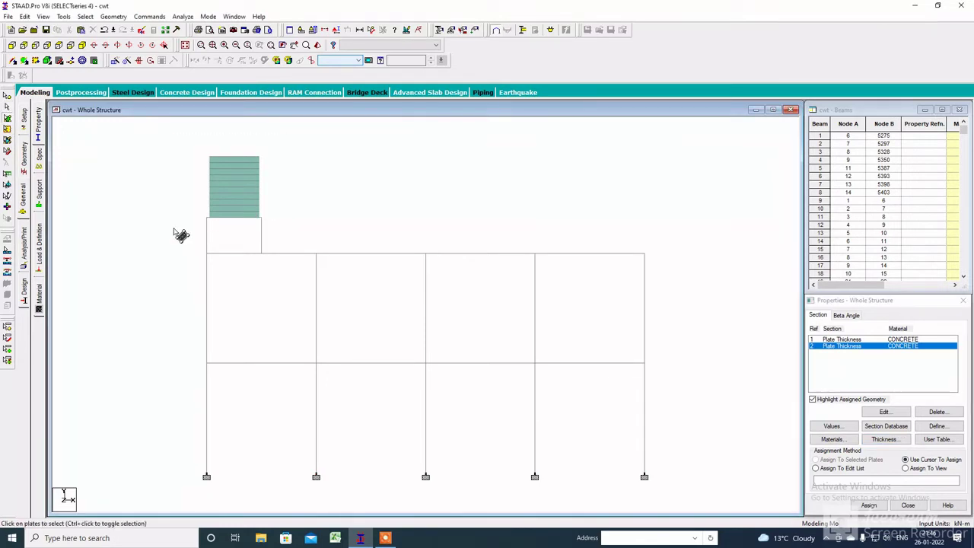
left_click(871, 507)
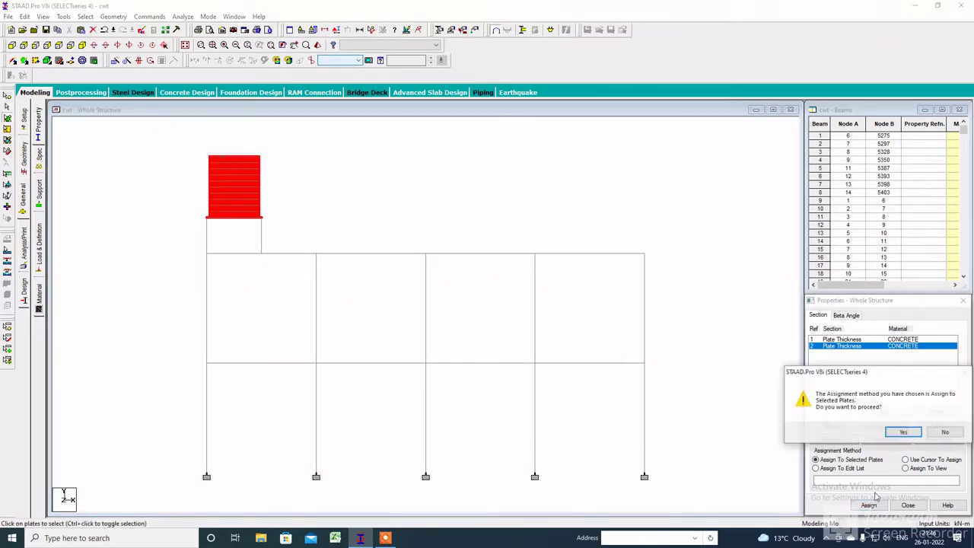
left_click(901, 433)
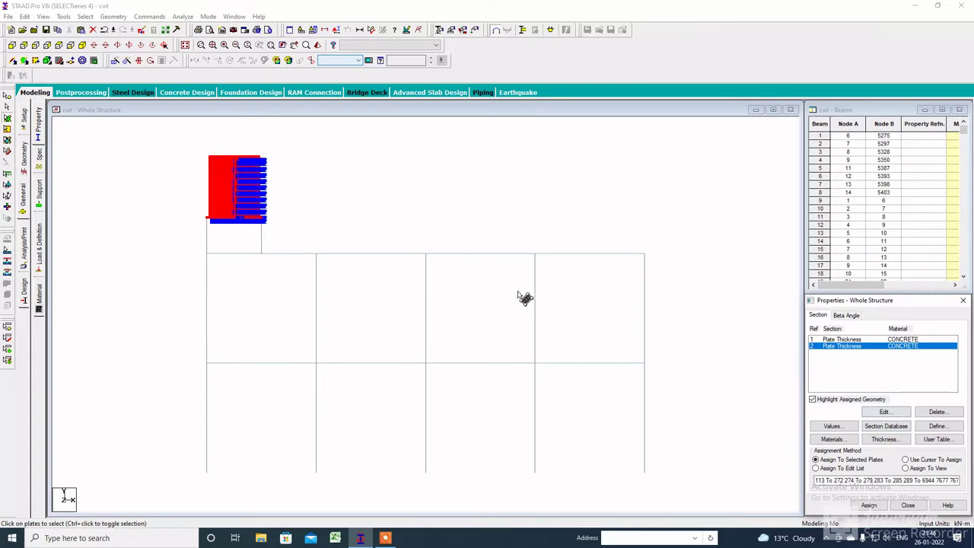
left_click(829, 340)
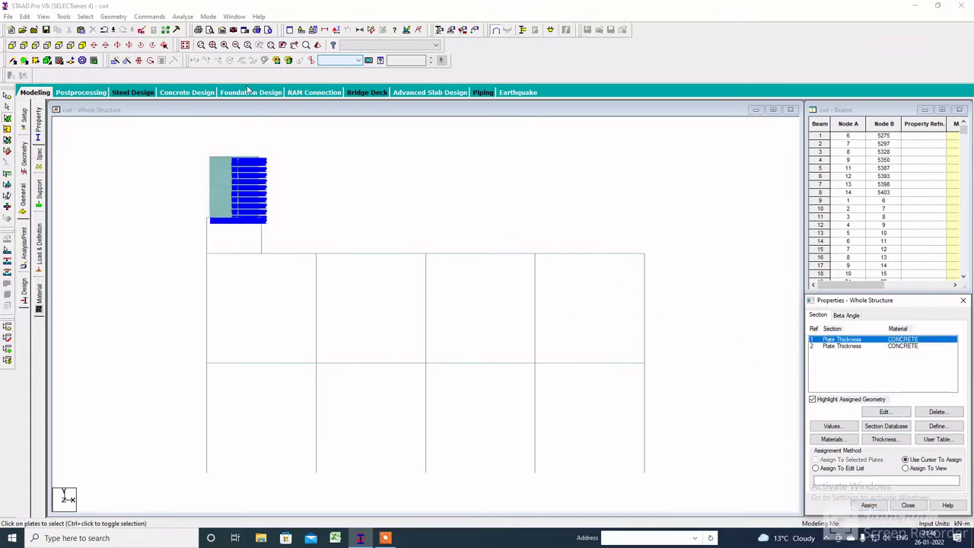
- Assign plate thickness 1 (0.125 m) to the slab plates
left_click_drag(185, 245, 737, 460)
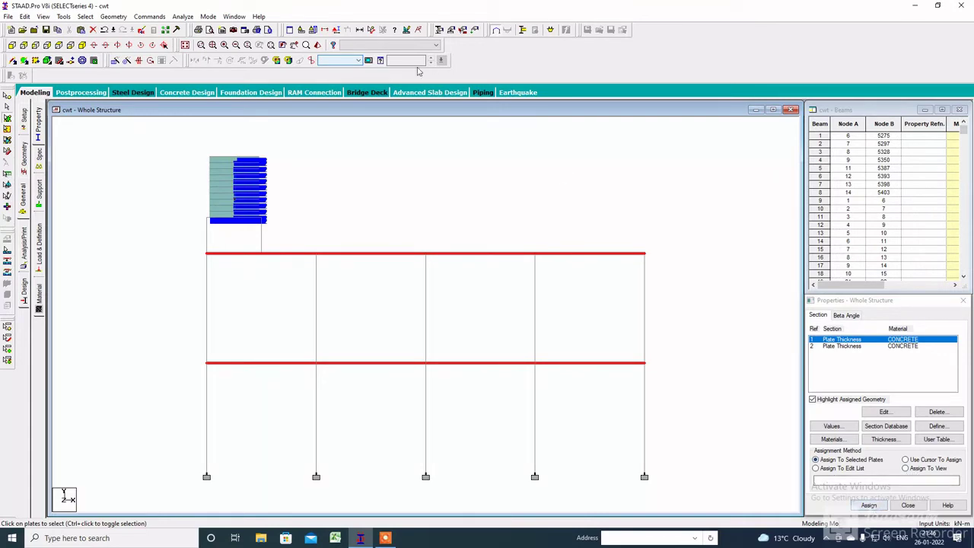
left_click(82, 46)
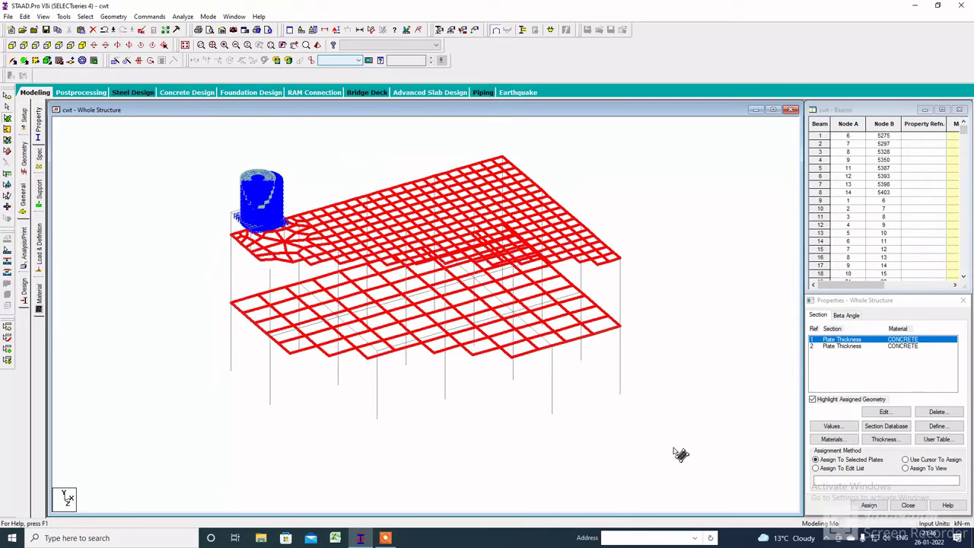
left_click(869, 506)
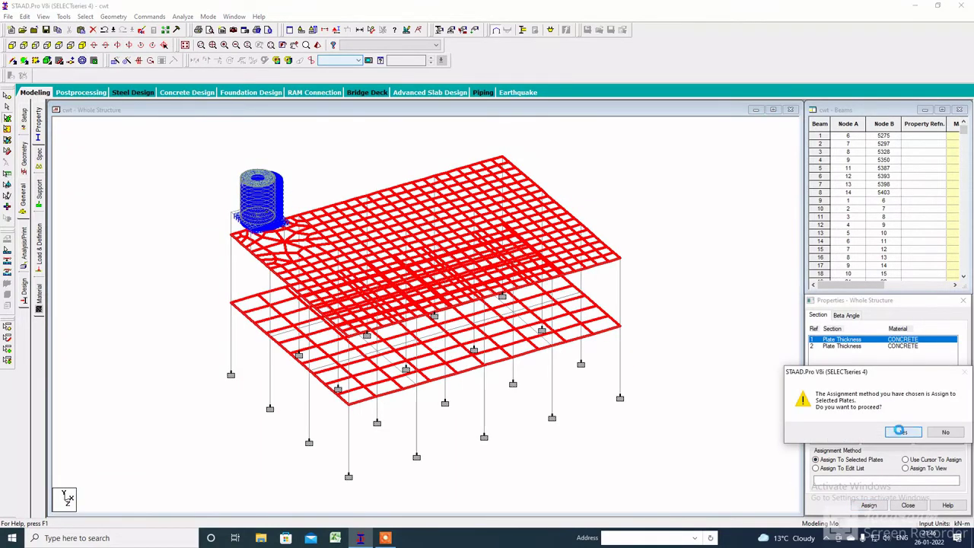
left_click(903, 432)
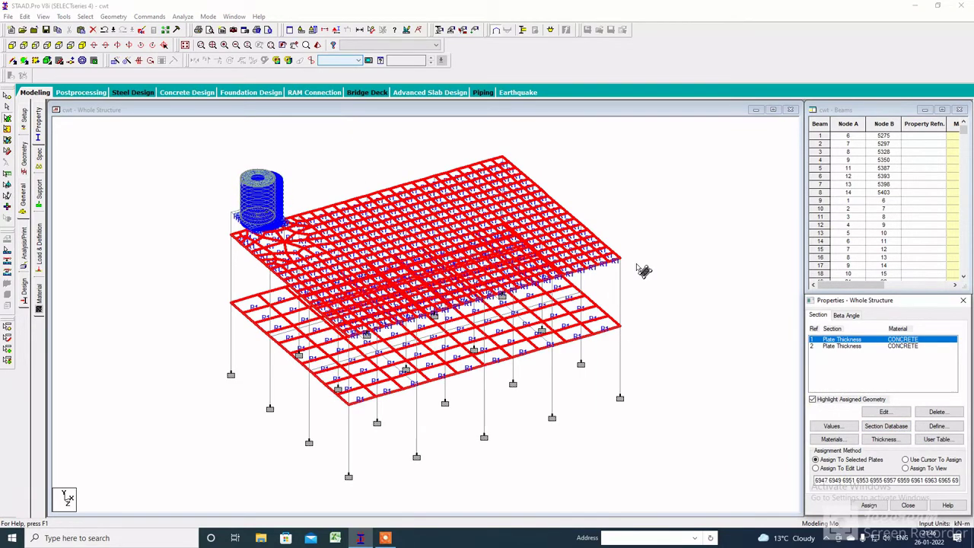
- Define a 0.30 × 0.25 m rectangular concrete section and assign it to all frame beams and columns
left_click(950, 430)
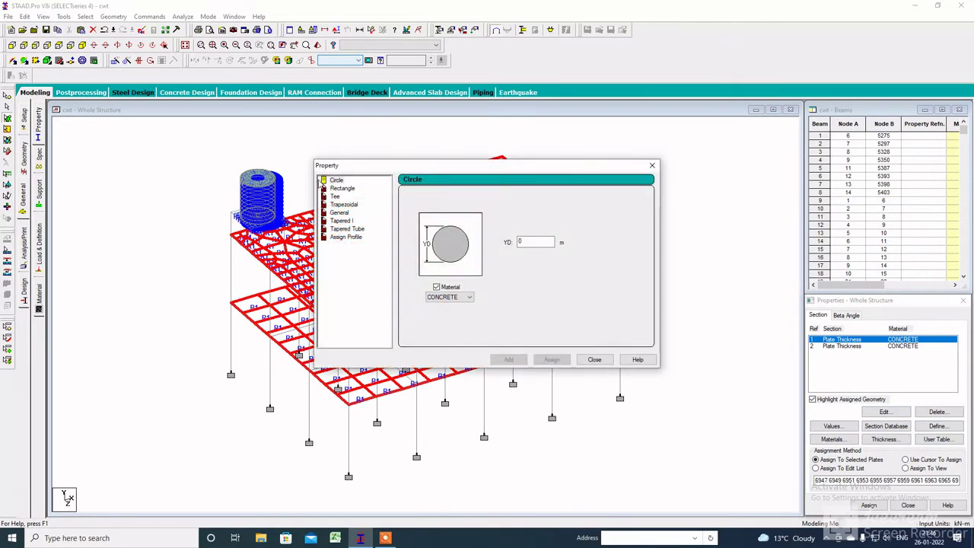
left_click(342, 188)
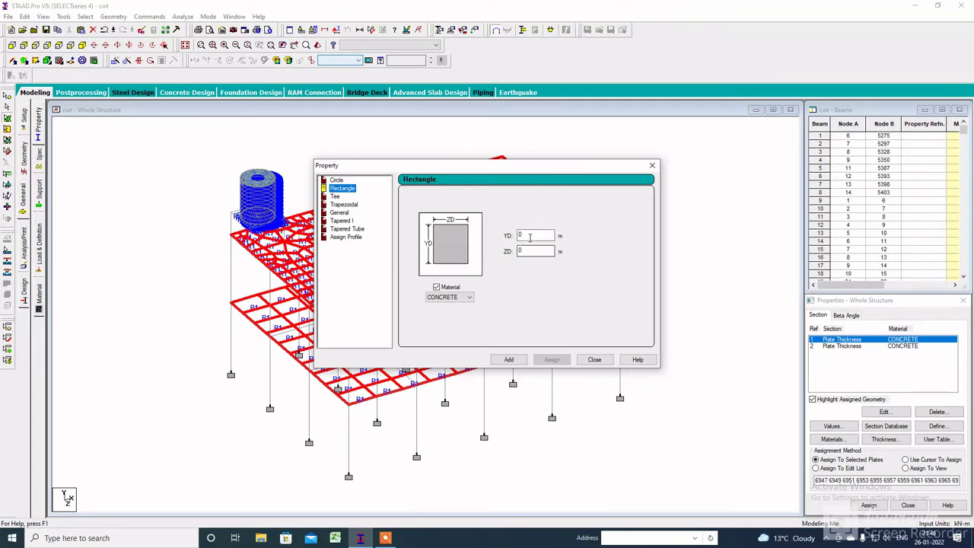
key("BackSpace")
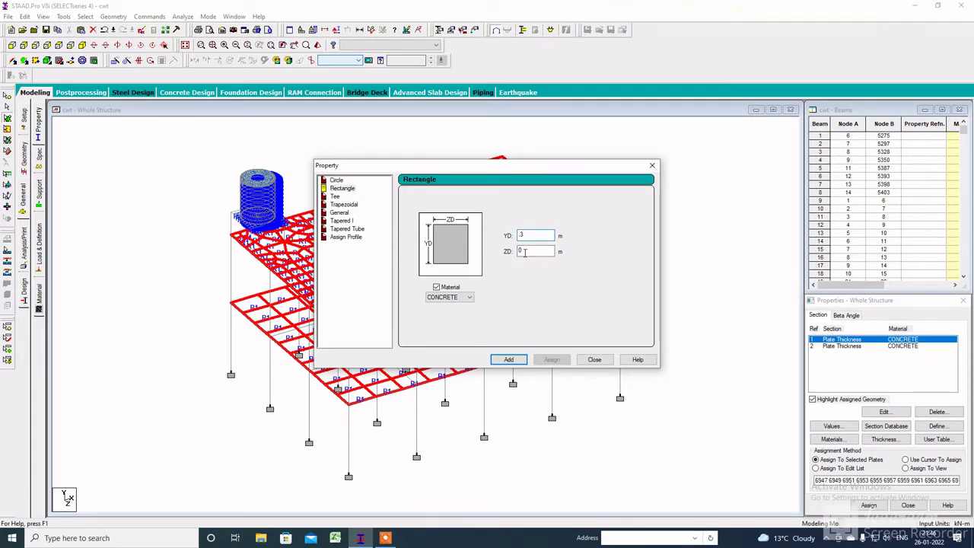
double_click(525, 251)
left_click(516, 360)
left_click(594, 360)
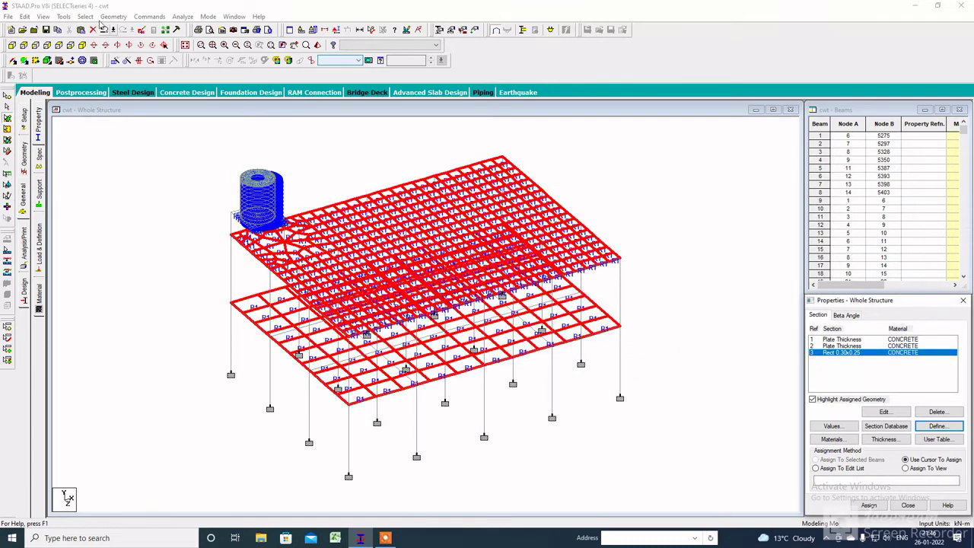
left_click(24, 45)
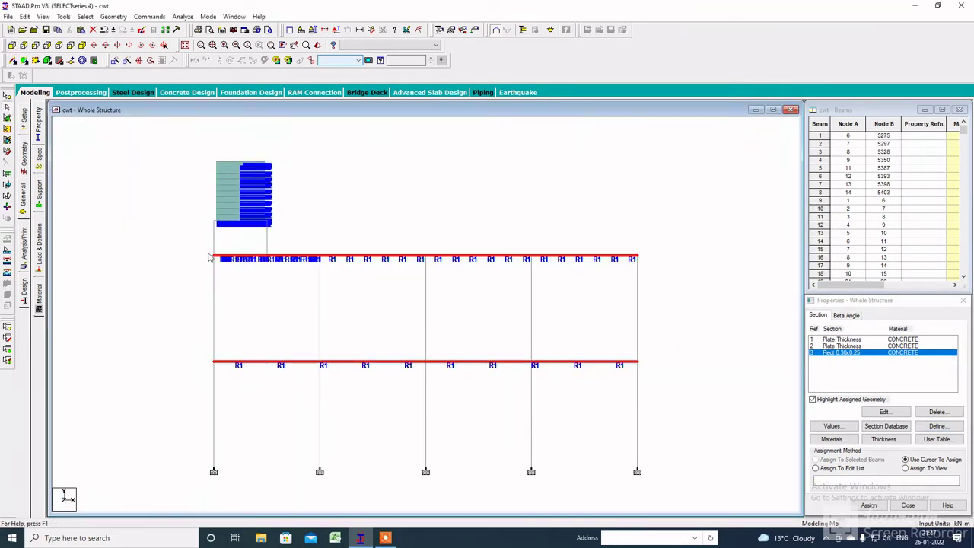
left_click_drag(208, 257, 651, 496)
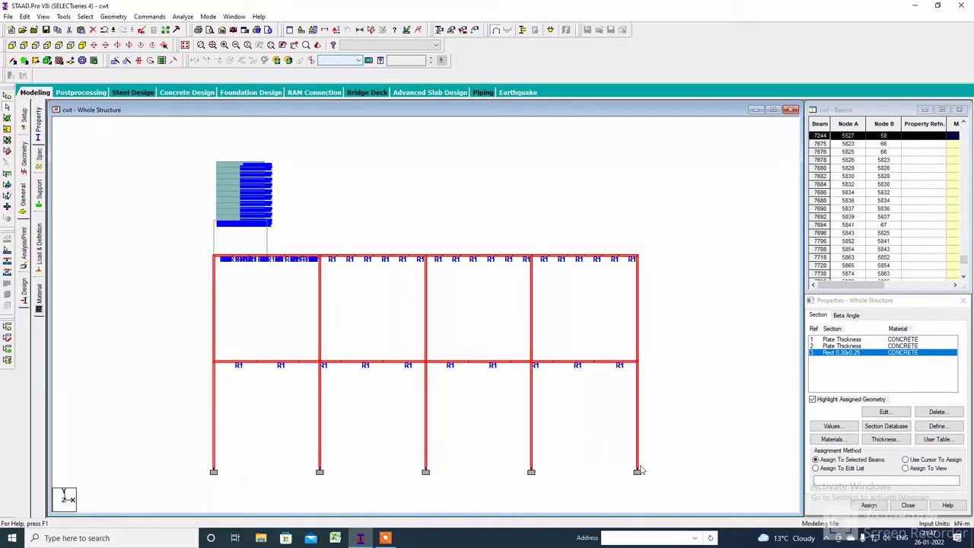
left_click(867, 506)
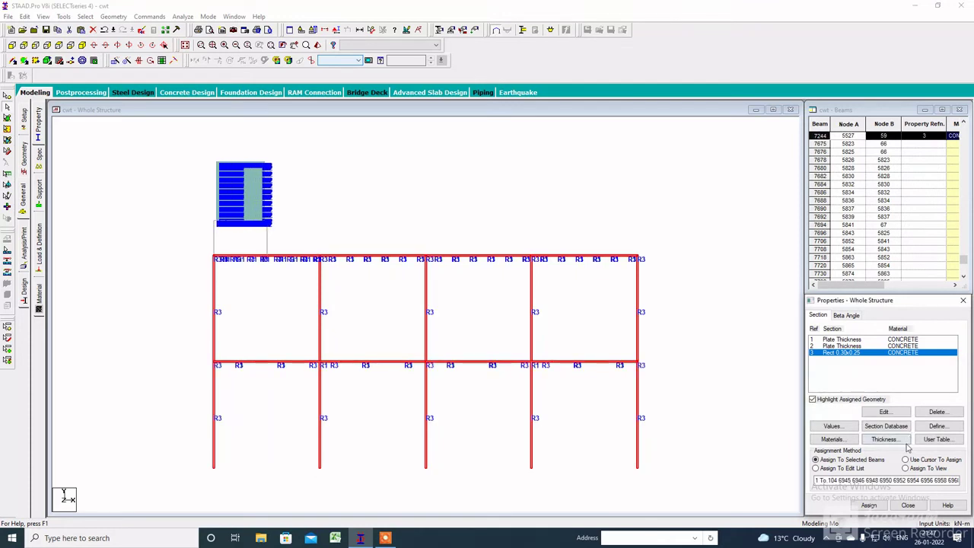
- Define a rectangular concrete section with YD 0.15 and ZD 0.20
left_click(937, 425)
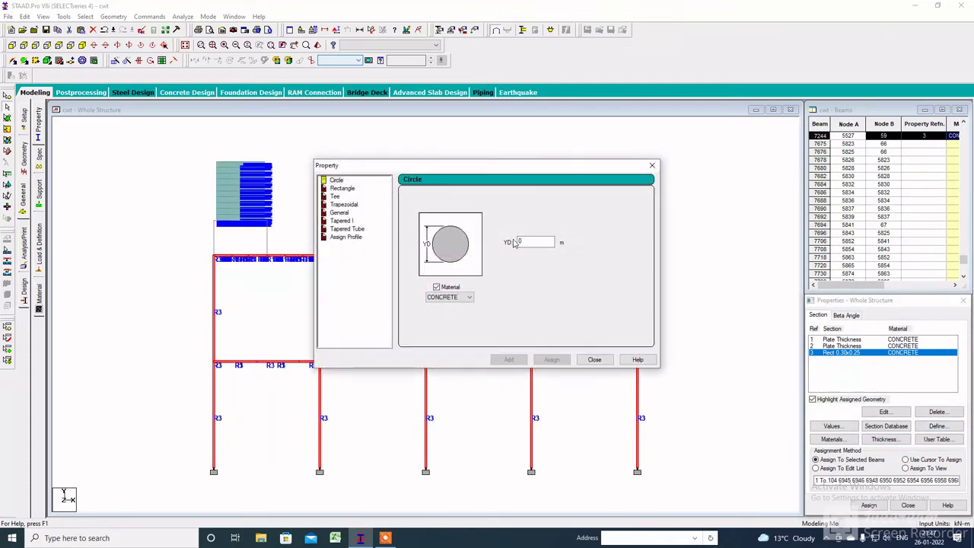
left_click(342, 188)
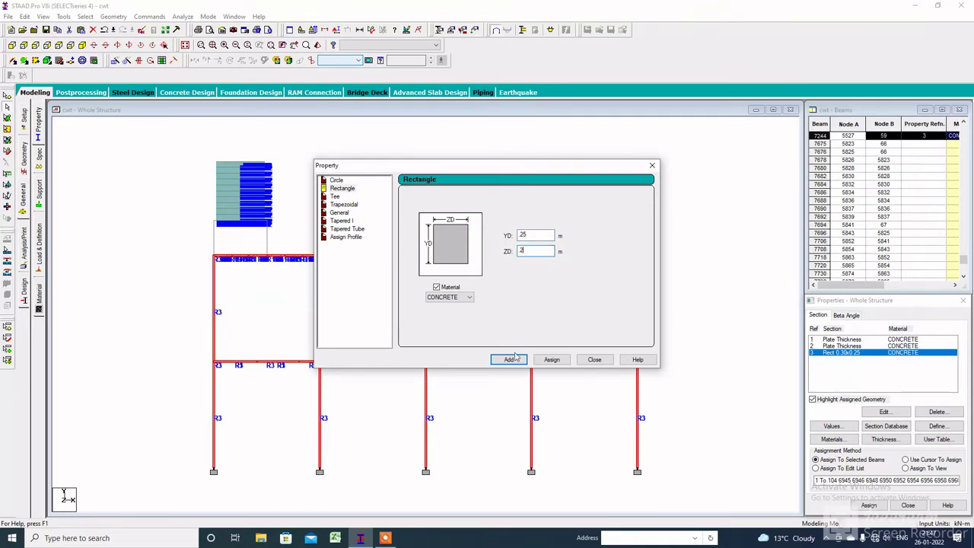
left_click_drag(532, 236, 519, 236)
type(".15")
left_click(510, 360)
left_click(595, 360)
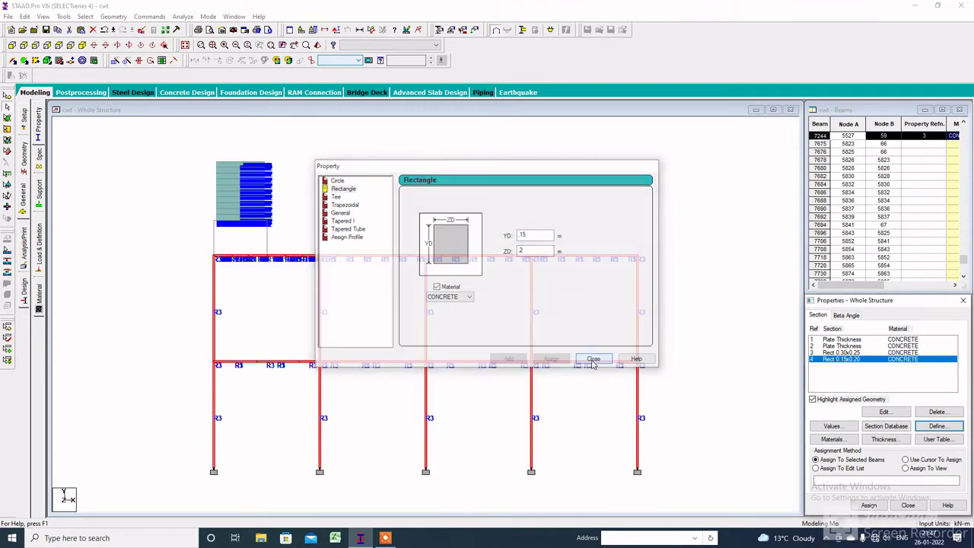
- Assign the 0.15 × 0.20 section to the short members under the tank and preview the rendered 3D view
left_click(282, 222)
left_click_drag(284, 214, 174, 255)
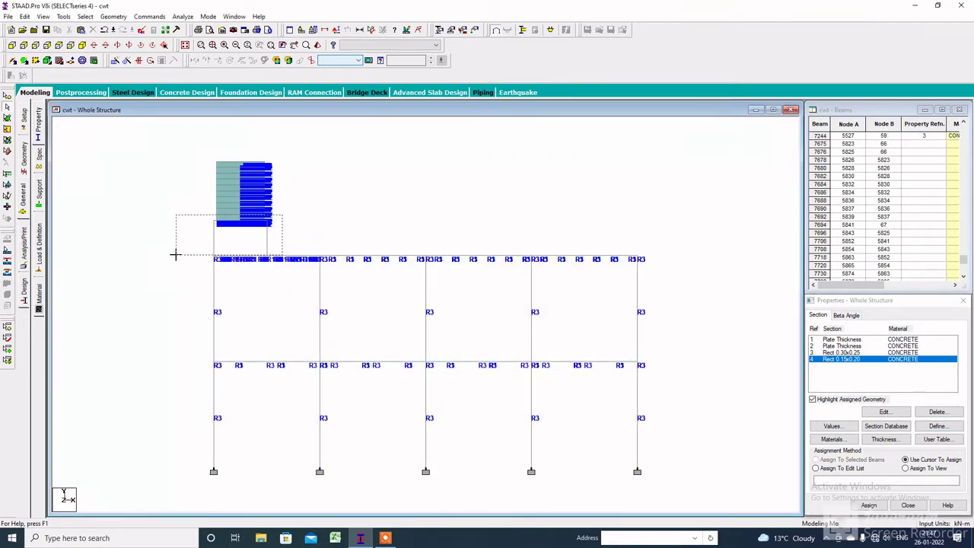
left_click(868, 505)
left_click(903, 432)
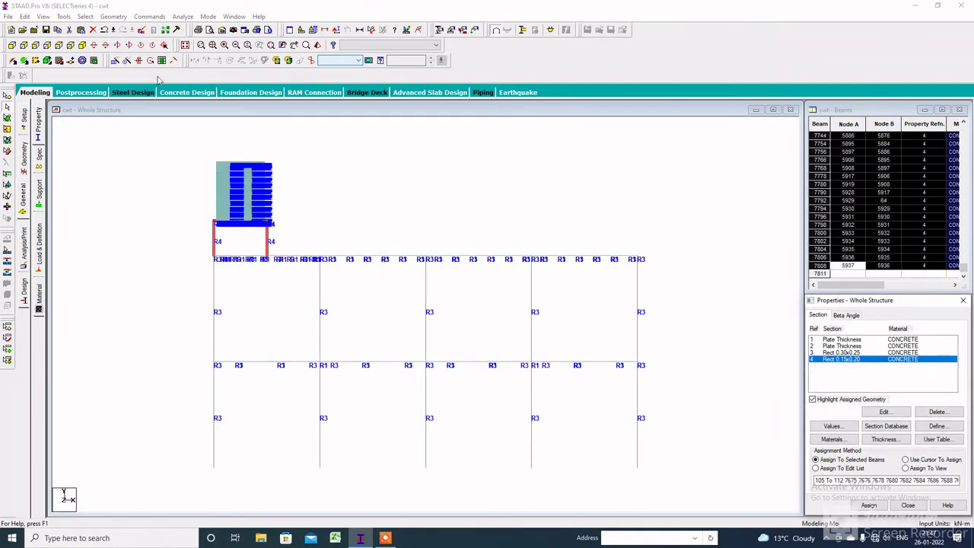
left_click(82, 45)
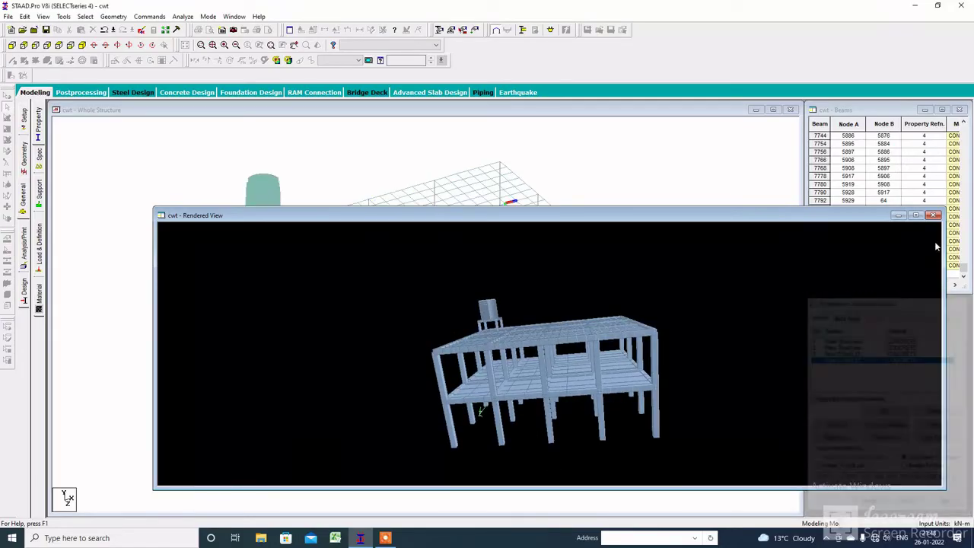
left_click(934, 215)
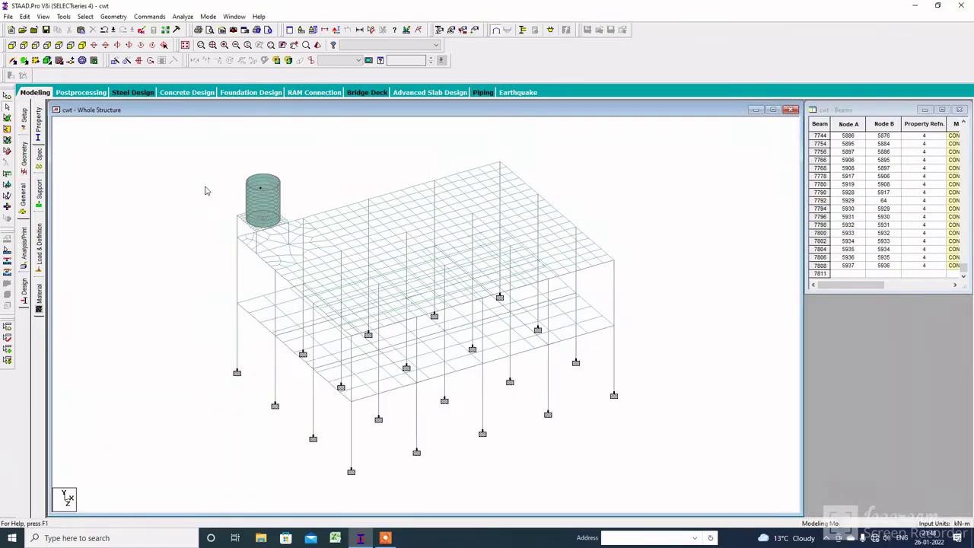
- Create load cases 'DL' of type Dead and 'LL' of type Live
left_click(856, 127)
left_click(866, 438)
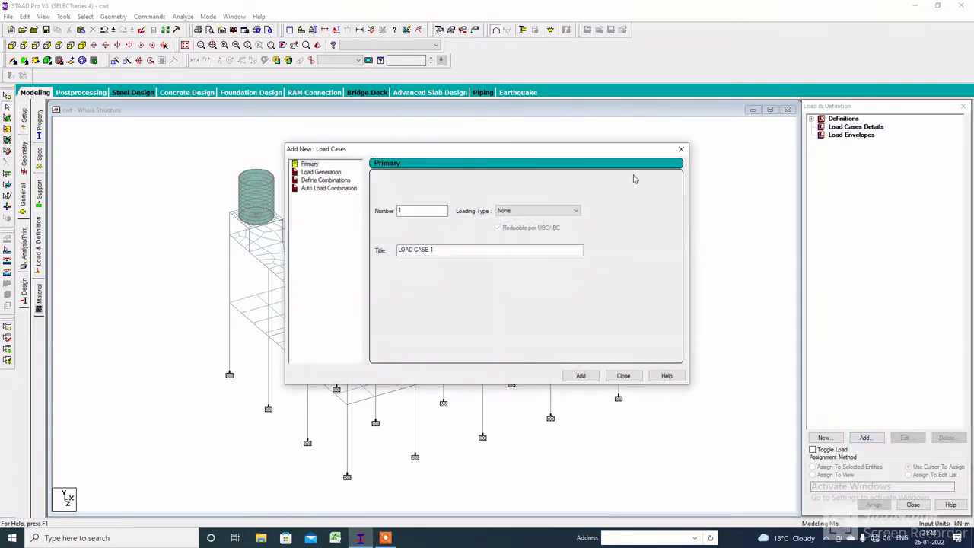
left_click(537, 210)
left_click(518, 220)
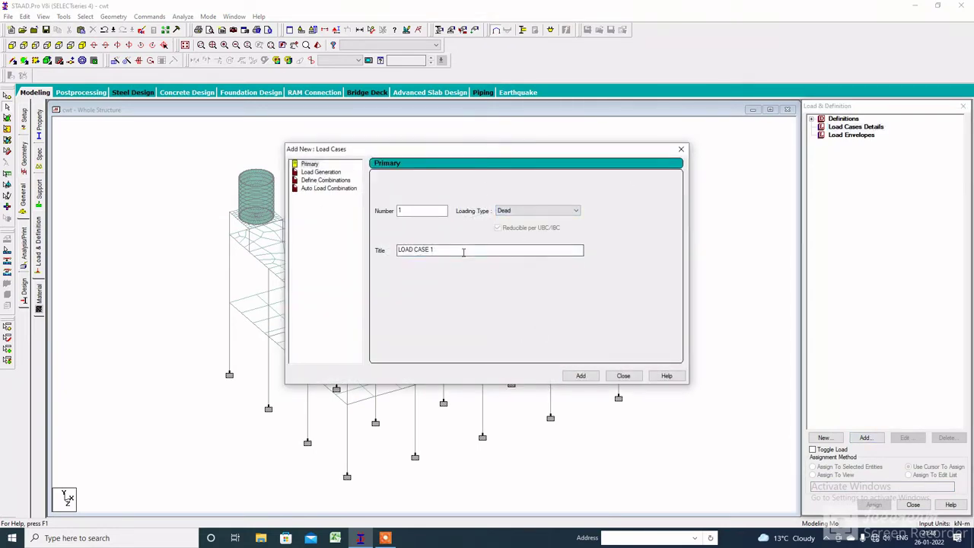
left_click_drag(463, 251, 204, 308)
type("DL")
left_click(582, 375)
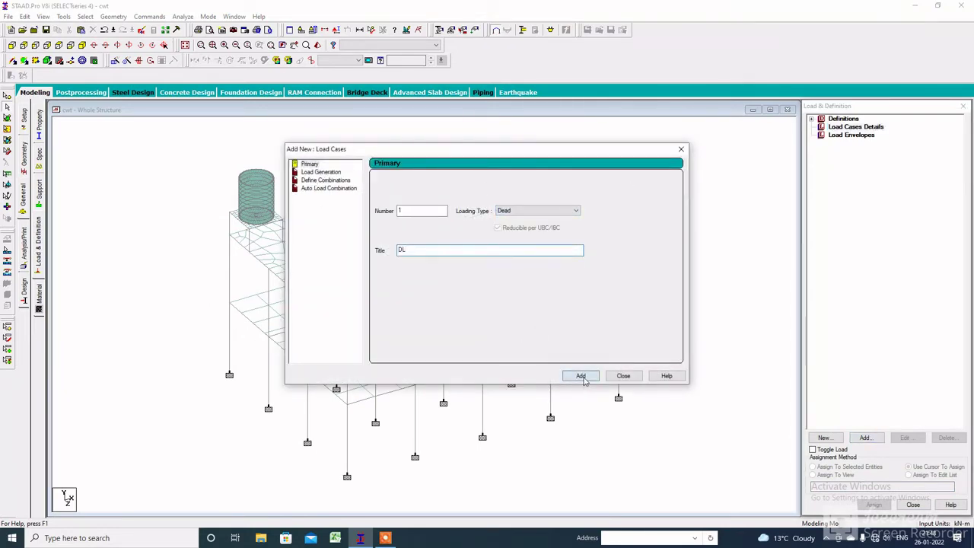
left_click(536, 210)
left_click(509, 229)
left_click_drag(457, 251, 293, 294)
type("LL")
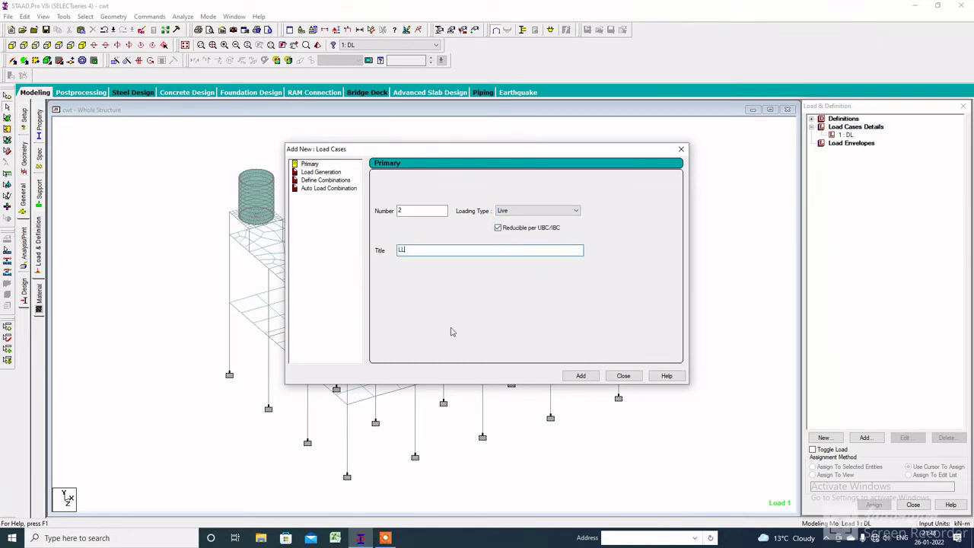
left_click(580, 376)
left_click(623, 376)
- Add a selfweight Y -1 load to DL and assign it to the whole view
left_click(845, 135)
left_click(865, 438)
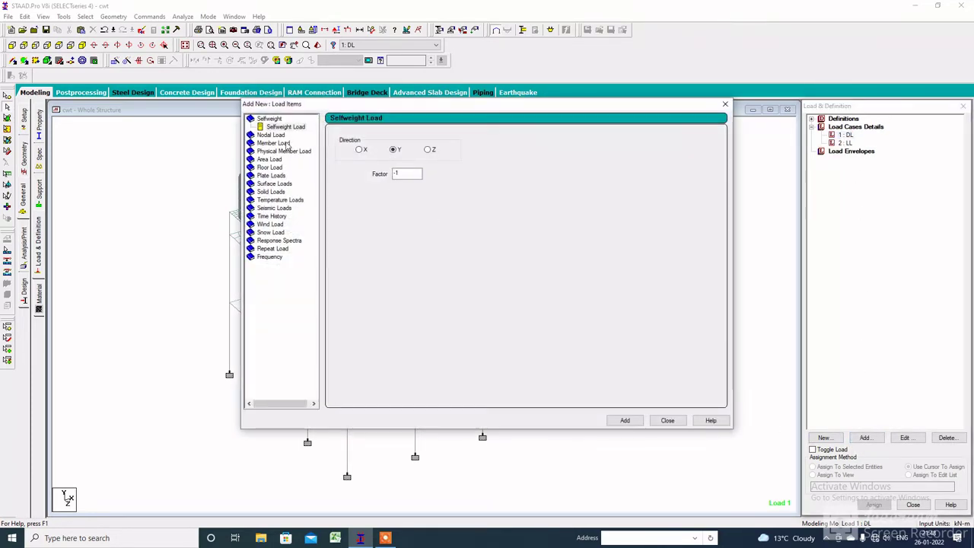
left_click(624, 420)
left_click(667, 420)
left_click(872, 143)
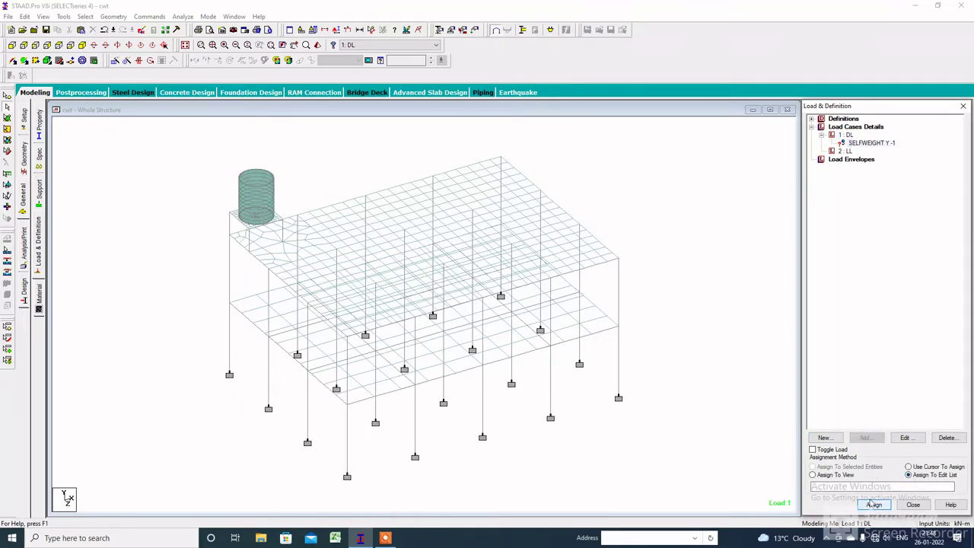
left_click(813, 474)
left_click(873, 504)
left_click(910, 336)
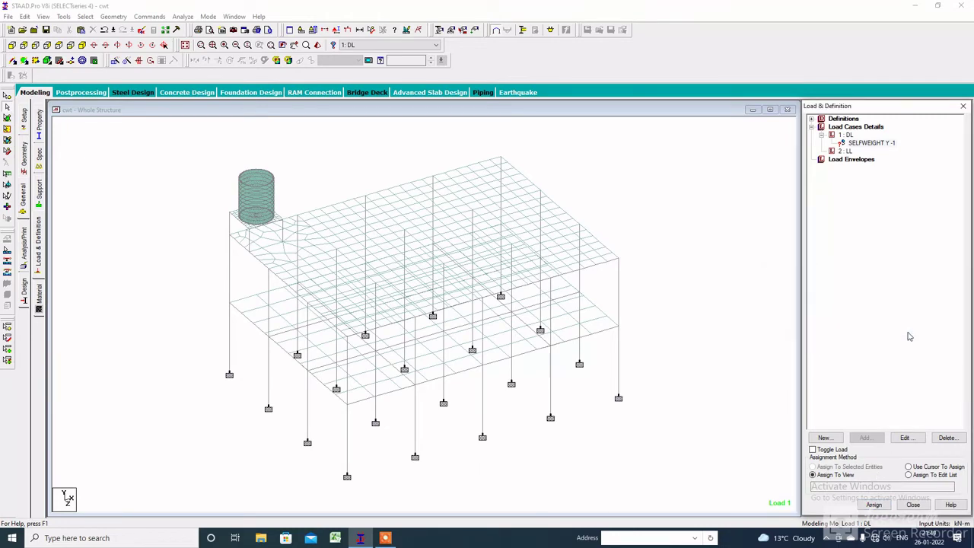
left_click(844, 151)
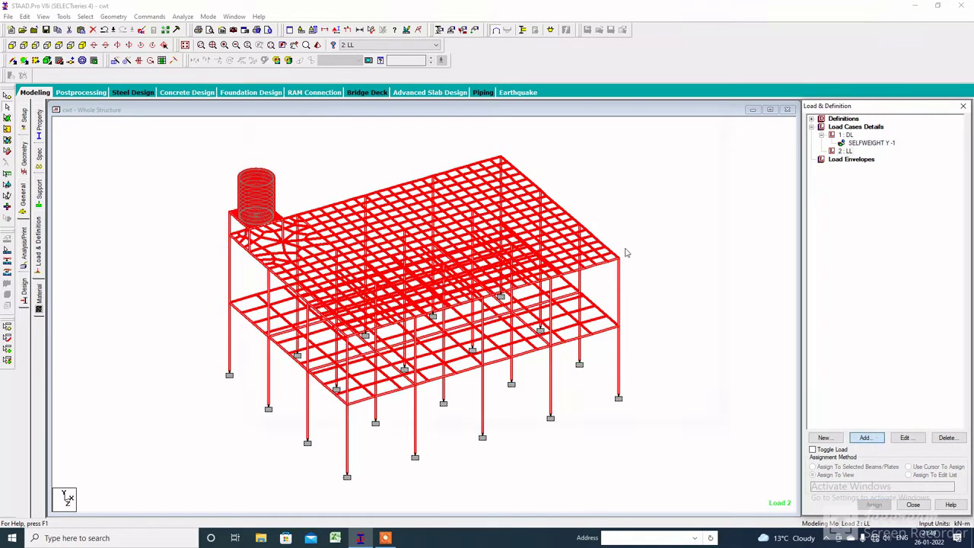
- Apply a hydrostatic plate load to the tank wall plates, interpolated along global Y
left_click(865, 438)
left_click(272, 175)
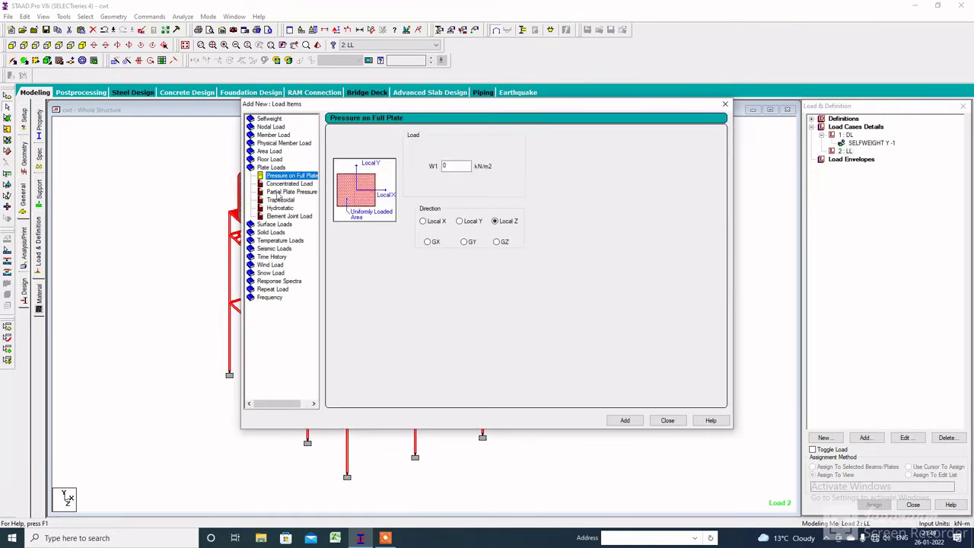
left_click(280, 208)
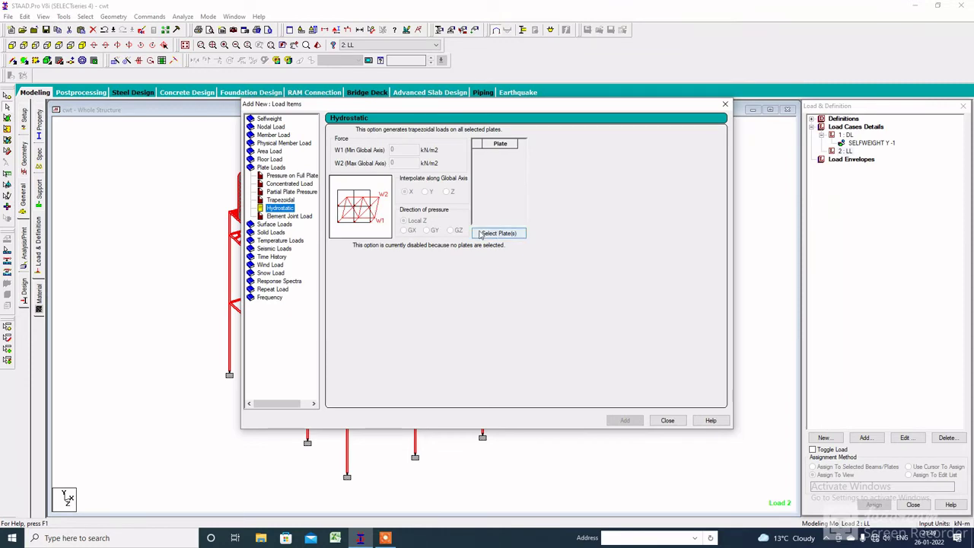
left_click(521, 235)
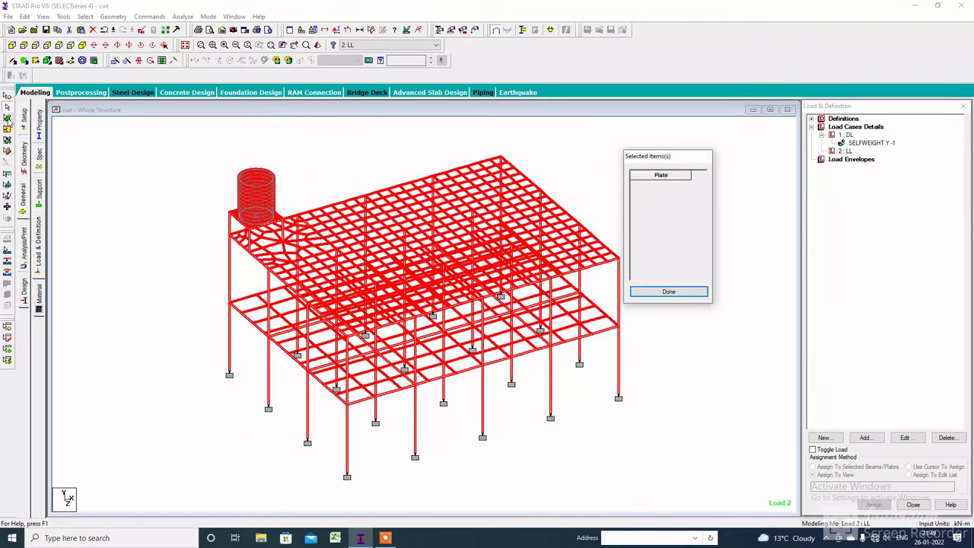
left_click(348, 156)
left_click_drag(305, 143, 116, 290)
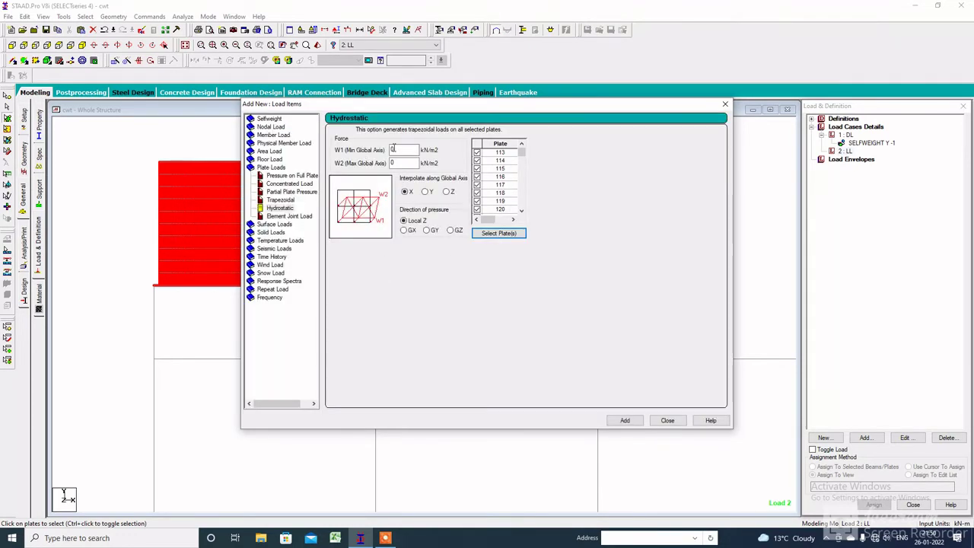
key("Tab")
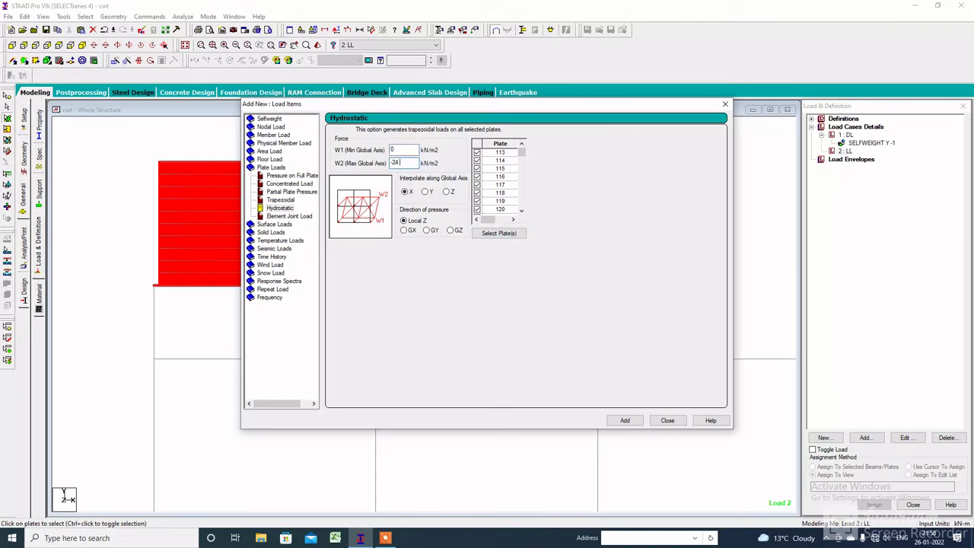
left_click(426, 192)
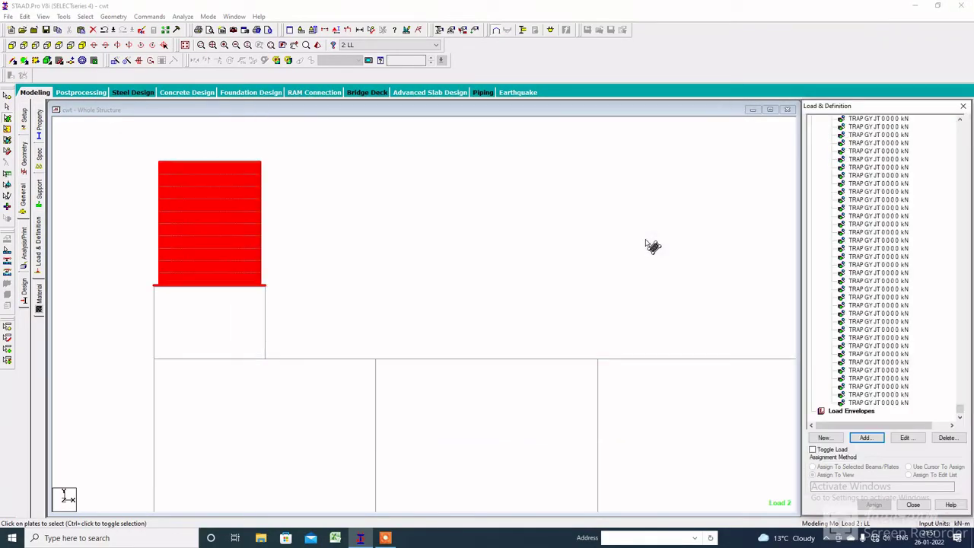
- Add a Perform Analysis command with Print All
left_click(395, 250)
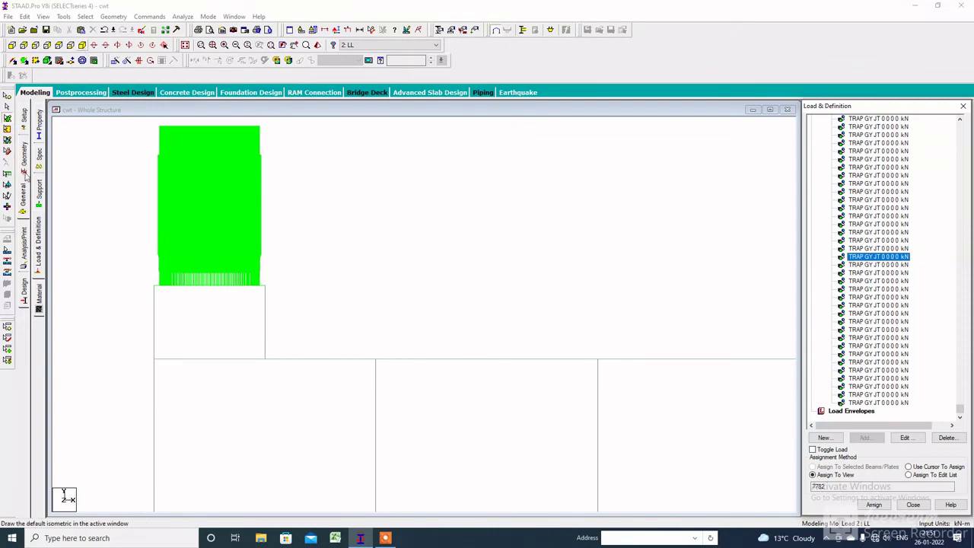
left_click(82, 45)
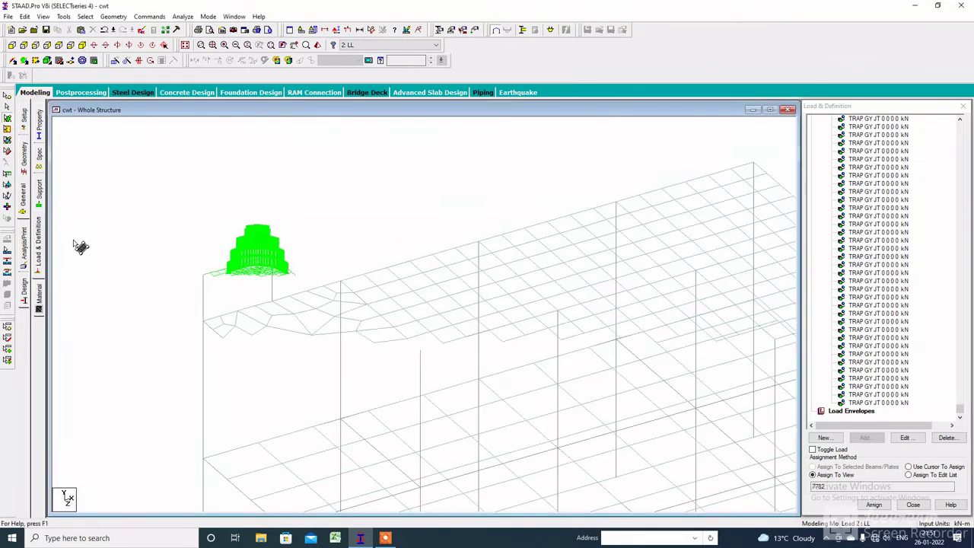
left_click(25, 254)
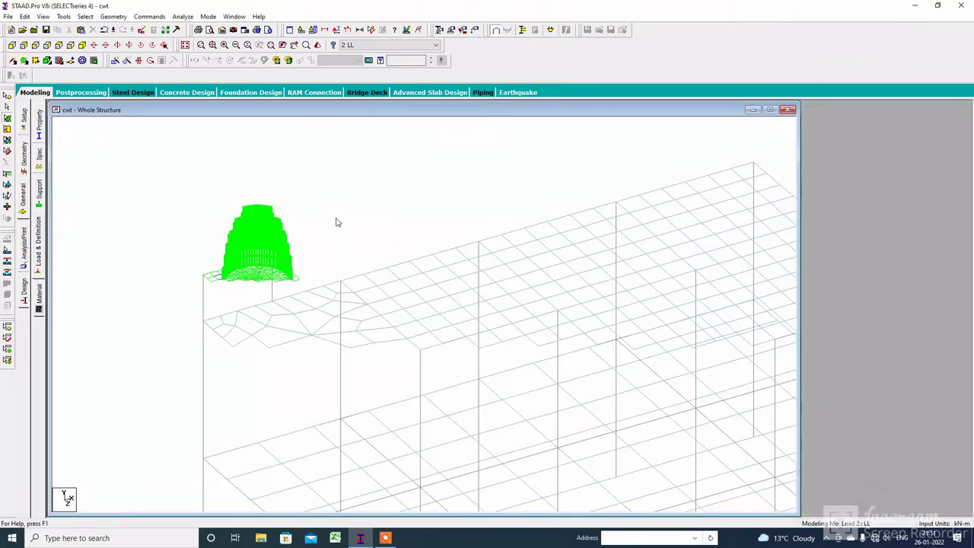
left_click(454, 378)
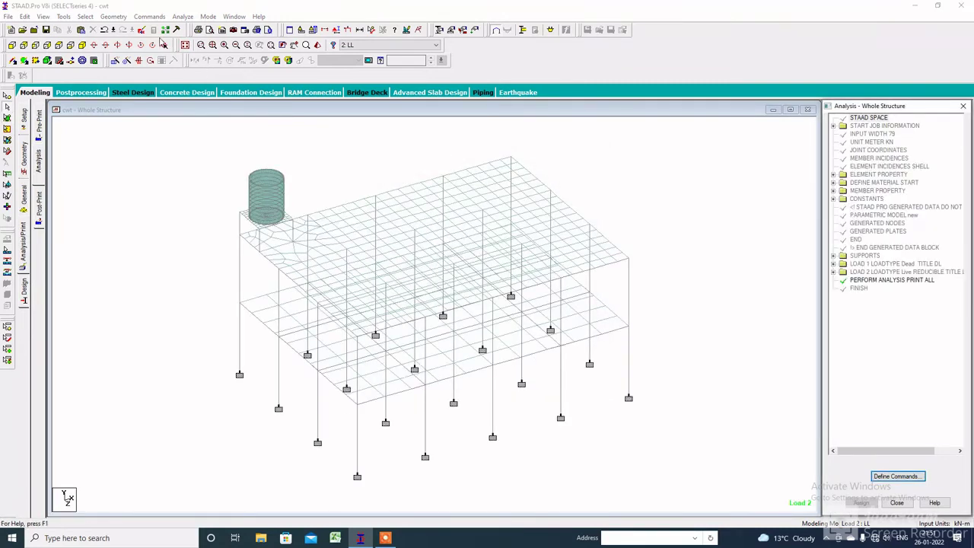
- Save the model, run the analysis, view the output file, then open post-processing for both load cases
left_click(184, 17)
left_click(205, 28)
left_click(430, 280)
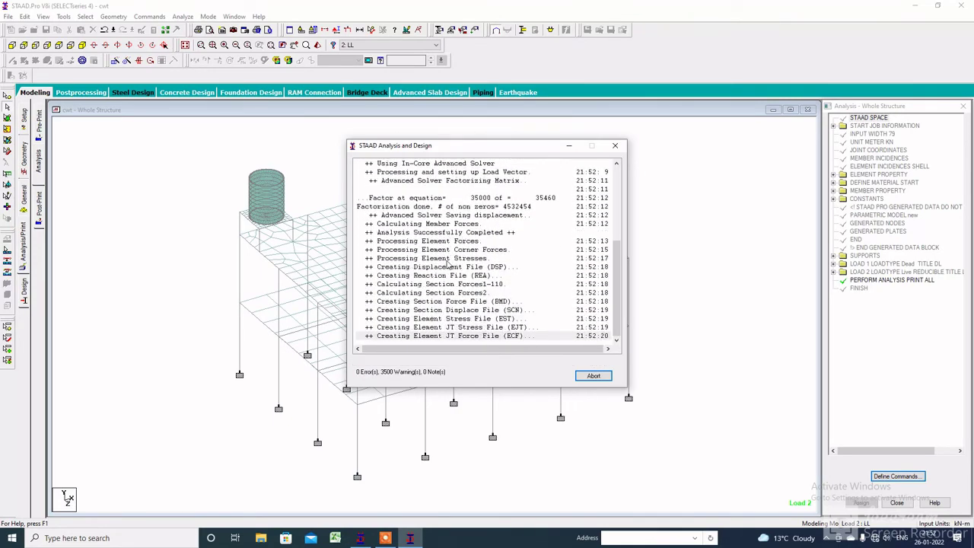
left_click(362, 361)
left_click(593, 376)
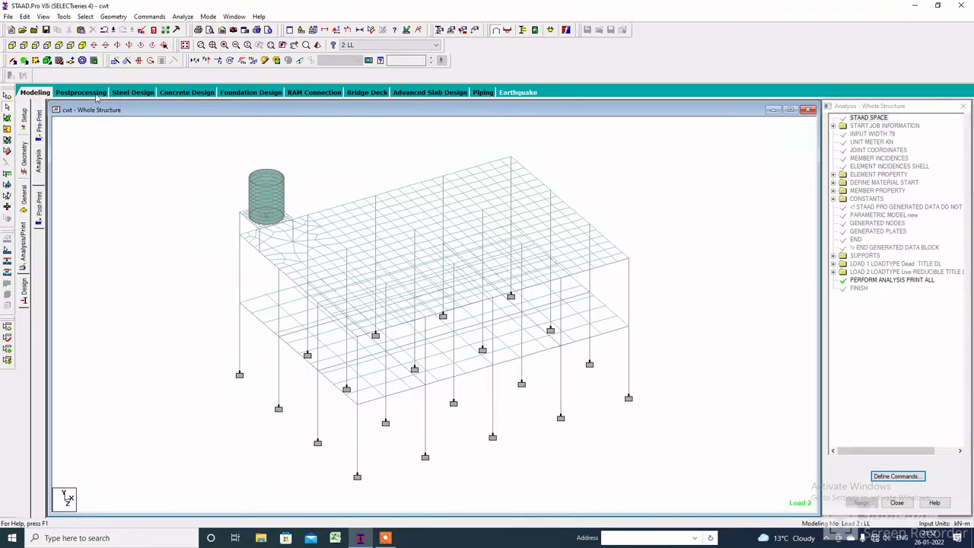
left_click(96, 94)
- Show displacement results, then contour plate stresses by Max Absolute
left_click(544, 347)
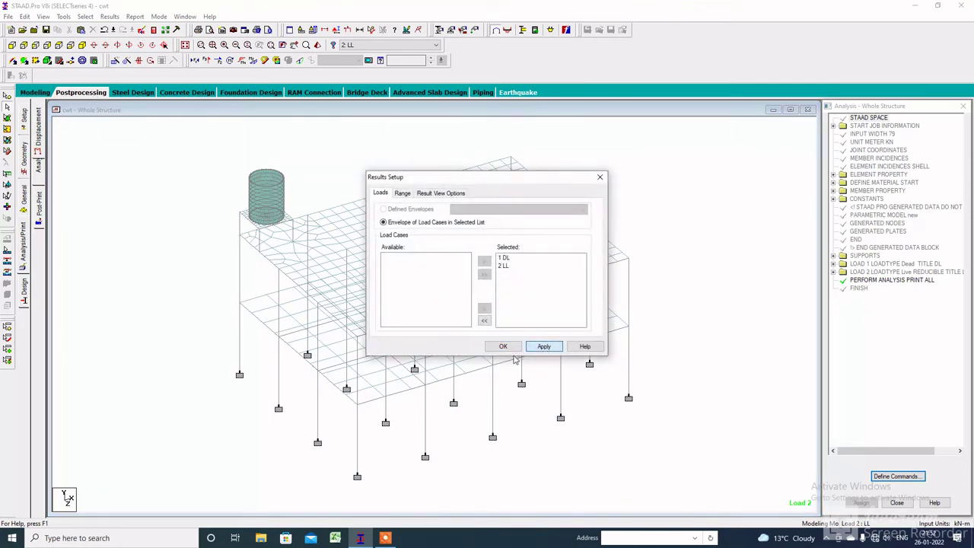
left_click(502, 346)
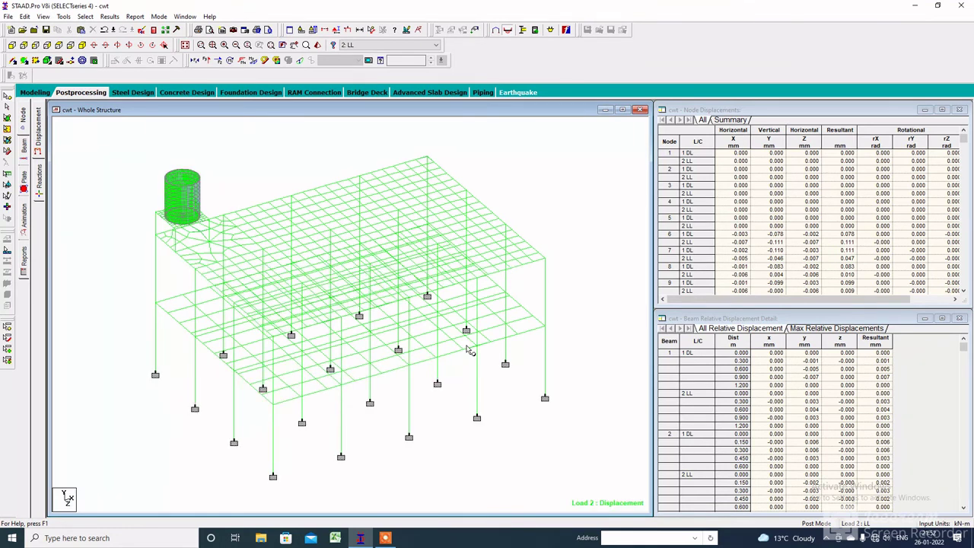
left_click(23, 180)
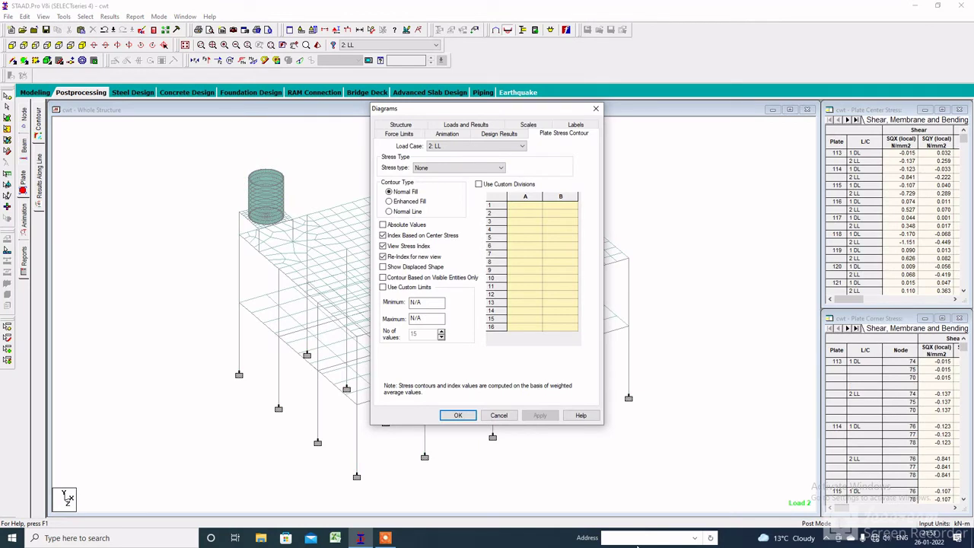
left_click(451, 168)
left_click(449, 178)
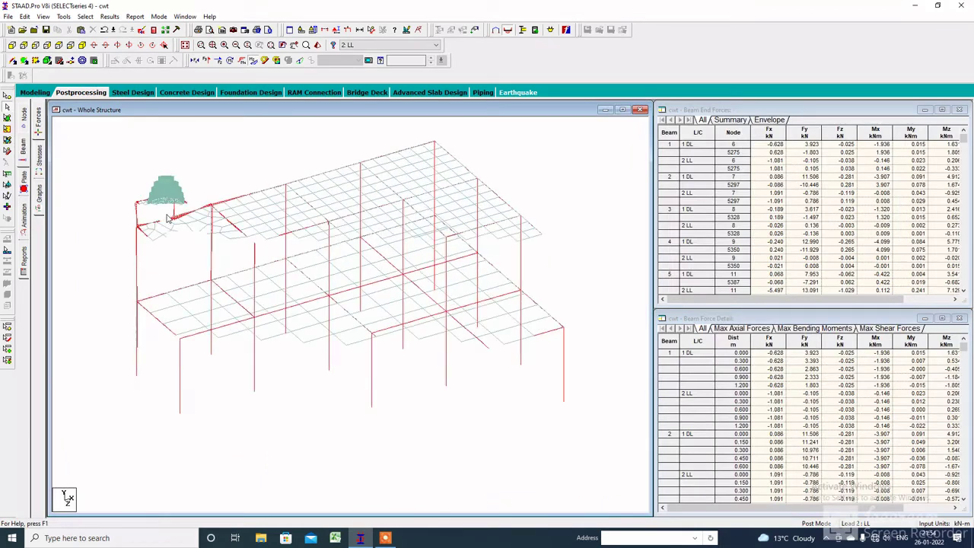
- Review beam 1 result graphs and the 3D beam stress contours across the full structure
left_click(39, 200)
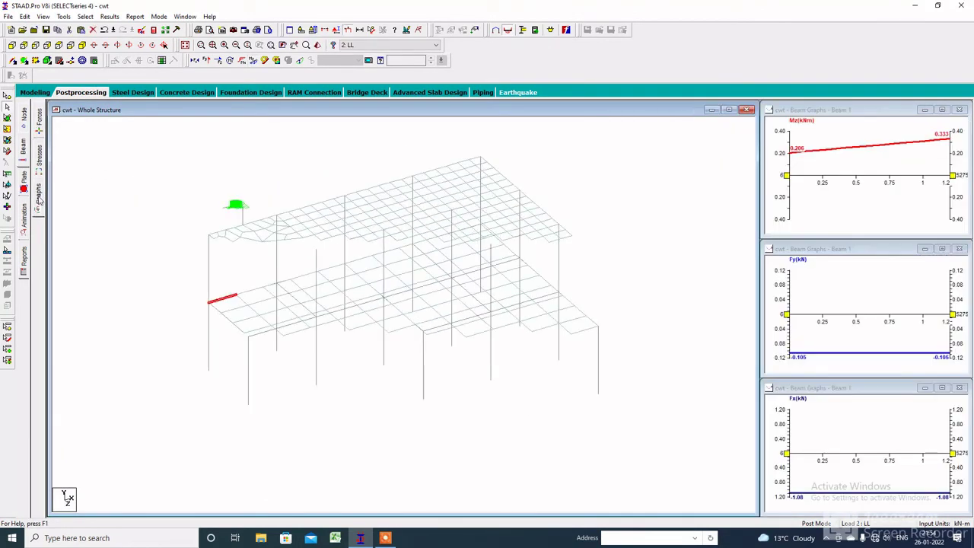
left_click(39, 161)
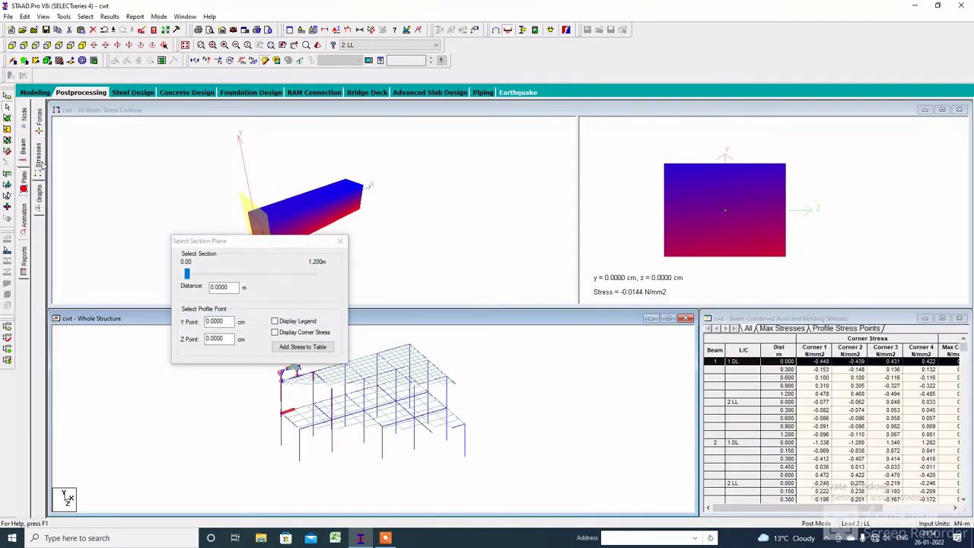
scroll(335, 406, "up", 5)
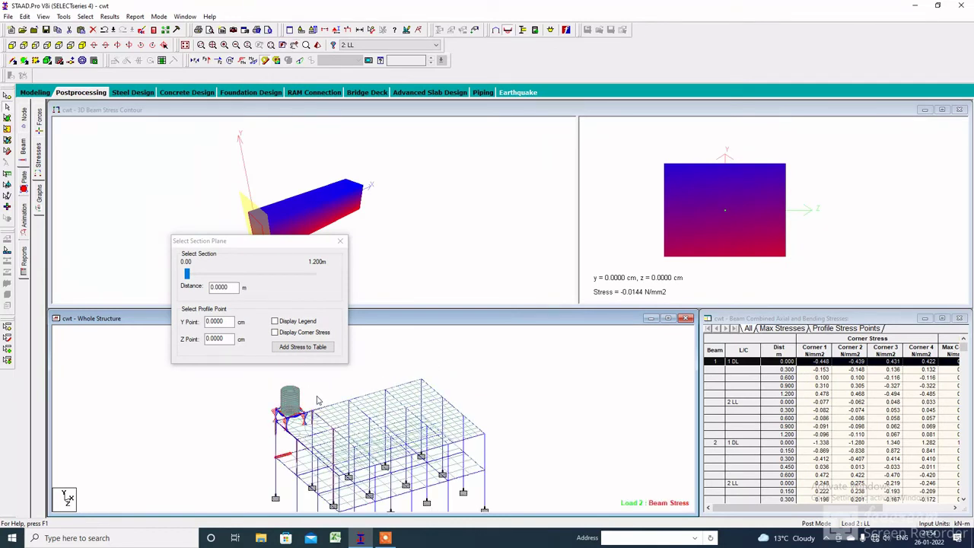
left_click(667, 319)
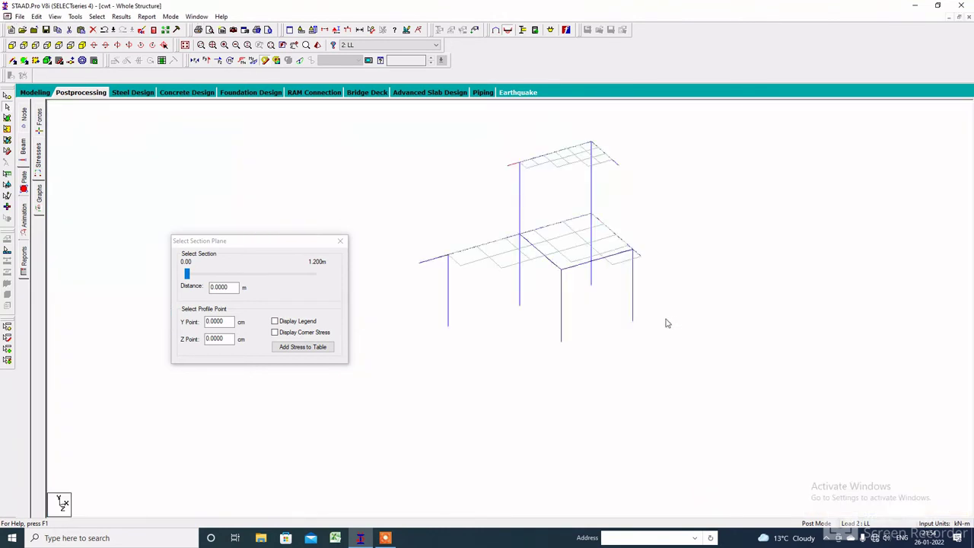
left_click(340, 241)
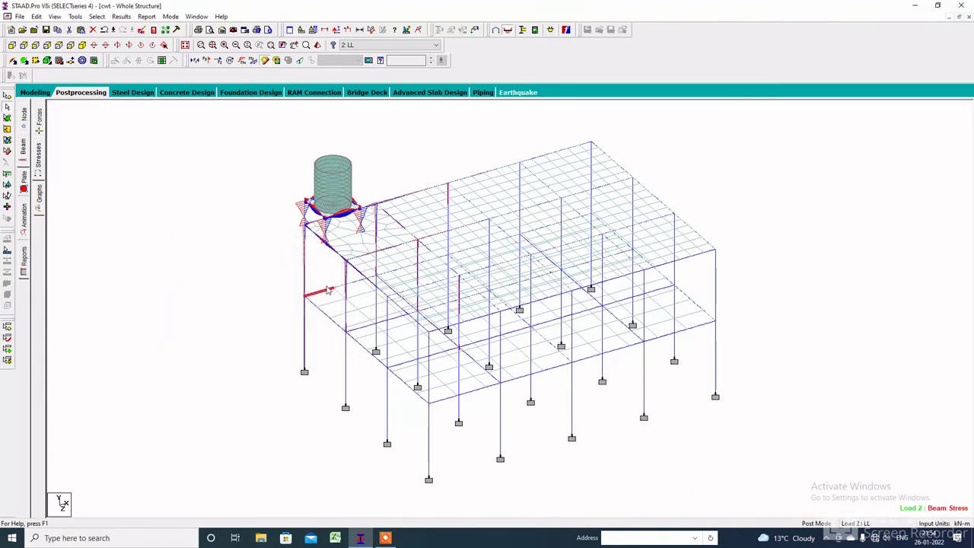
scroll(348, 266, "up", 1)
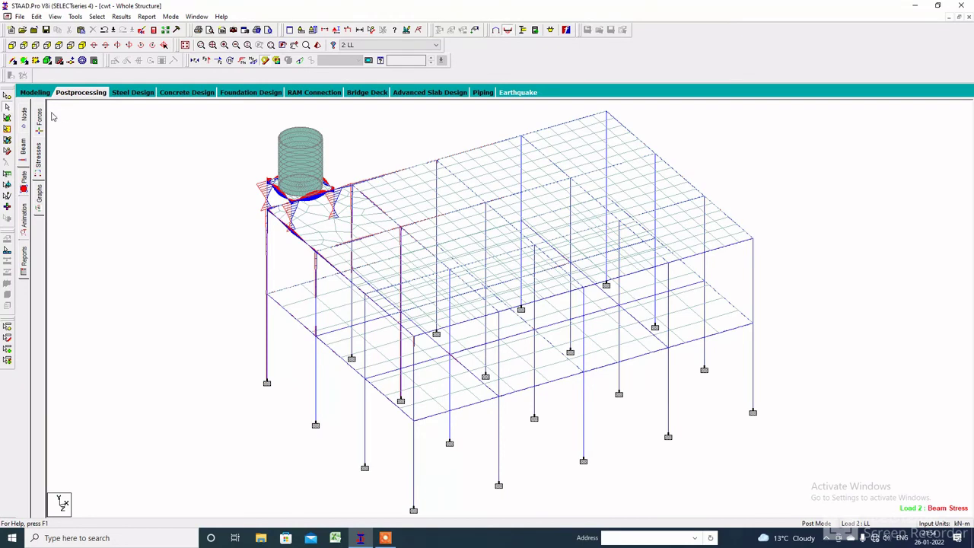
left_click(24, 146)
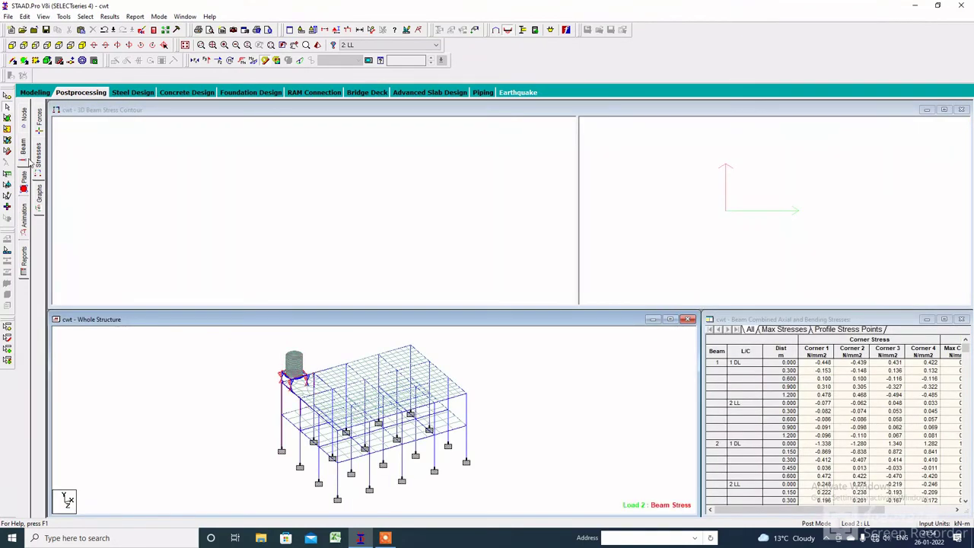
- Show beam force diagrams and tables for load cases 1 DL and 2 LL, then open the animation settings
left_click(38, 126)
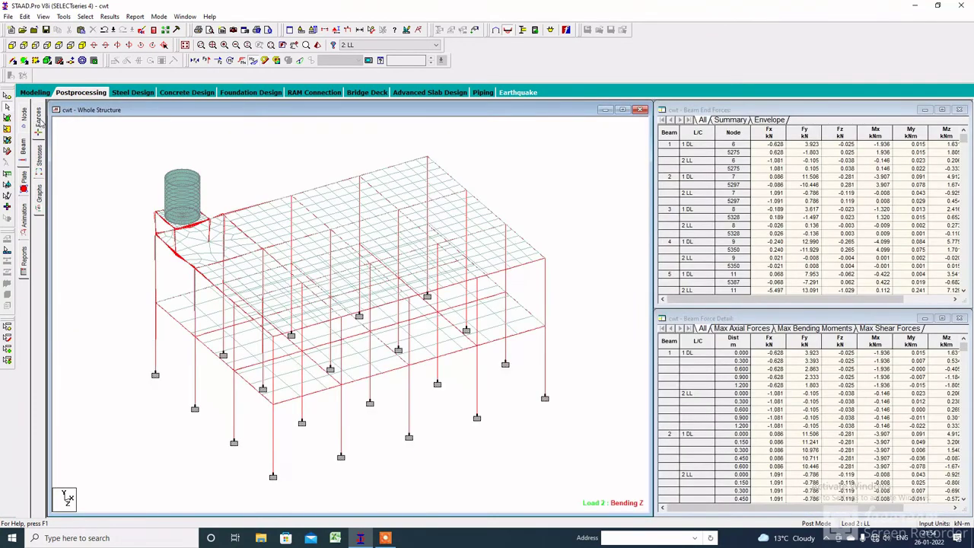
left_click(363, 44)
key("Up")
key("Return")
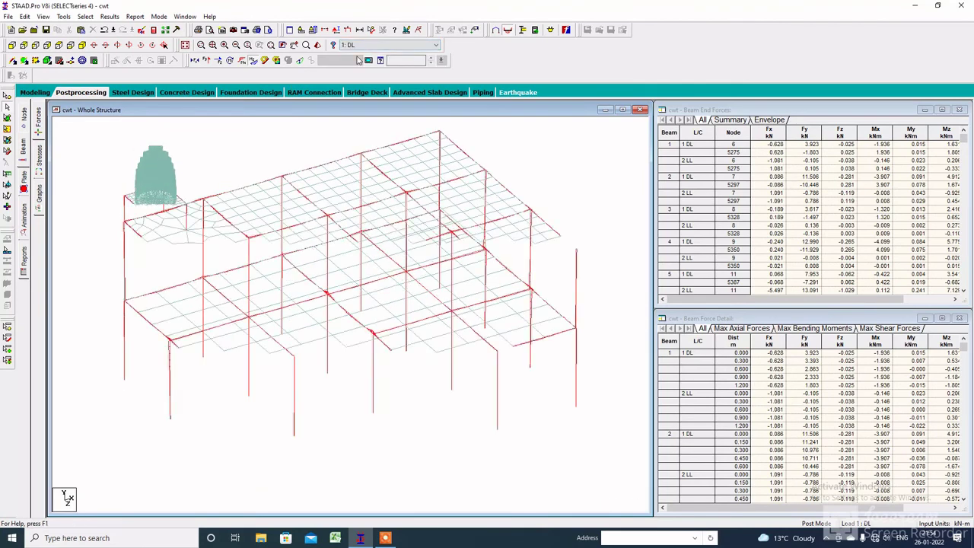
left_click(363, 45)
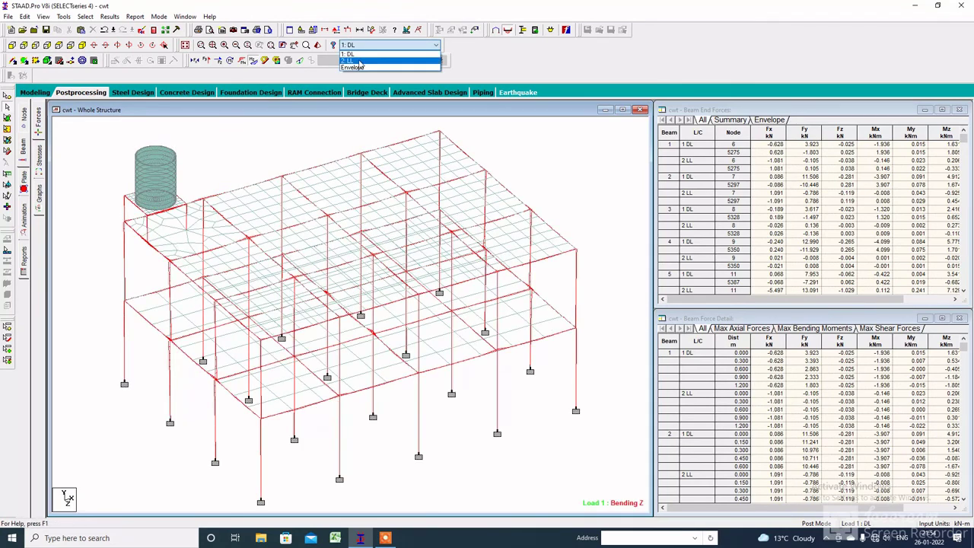
left_click(360, 61)
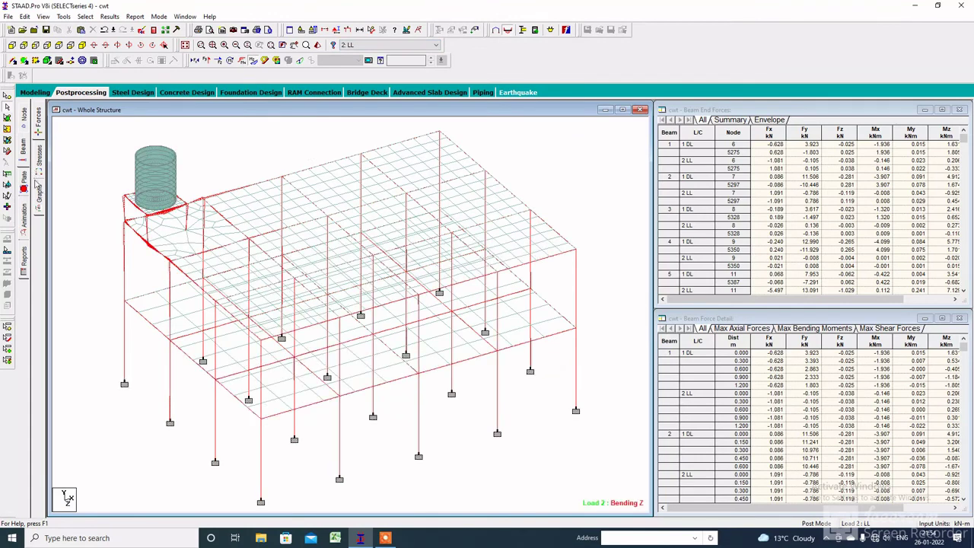
left_click(23, 226)
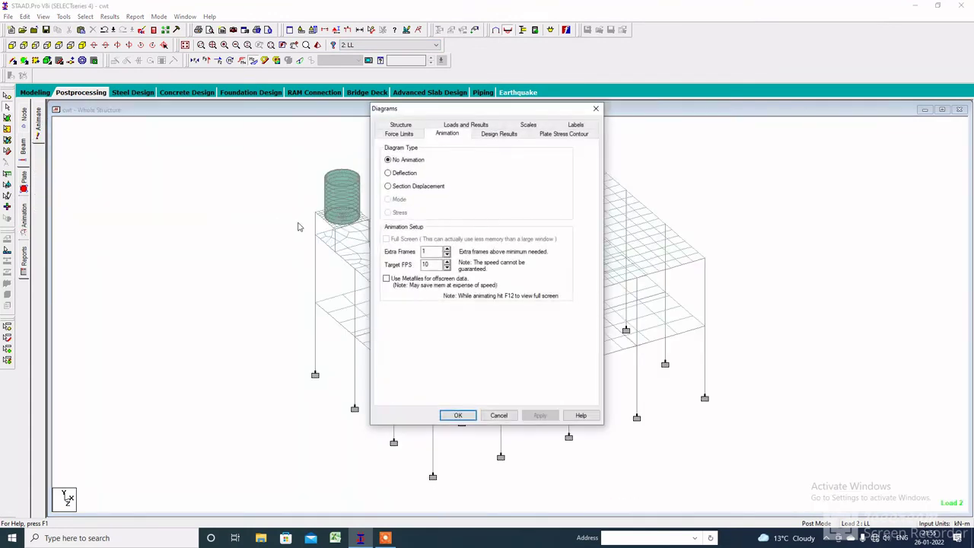
- Play the Deflection animation of the frame, then go back to the Modeling page
left_click(389, 173)
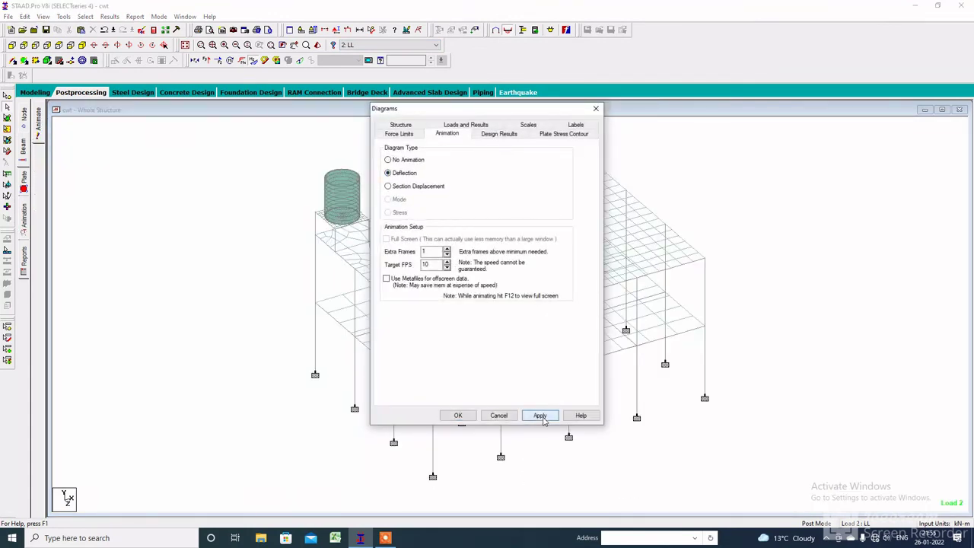
left_click(540, 415)
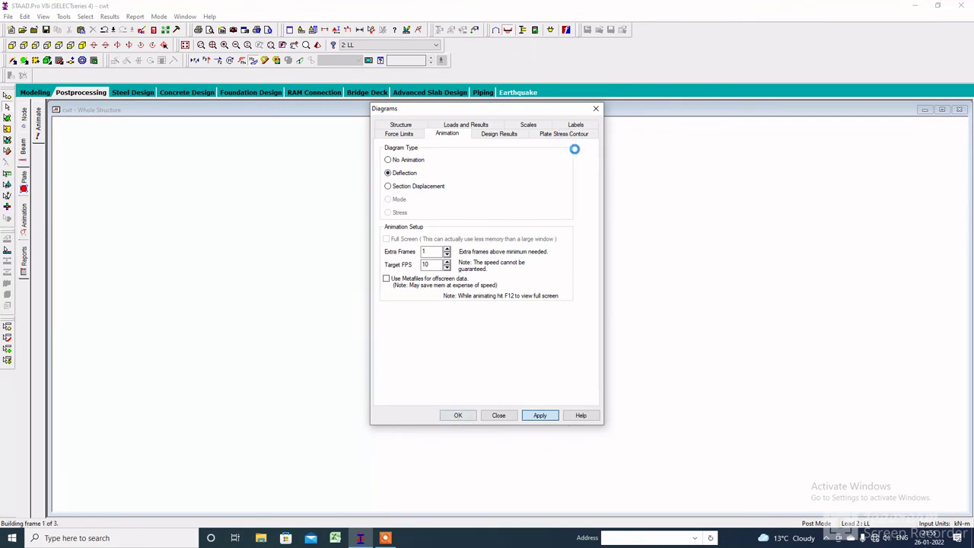
left_click(598, 109)
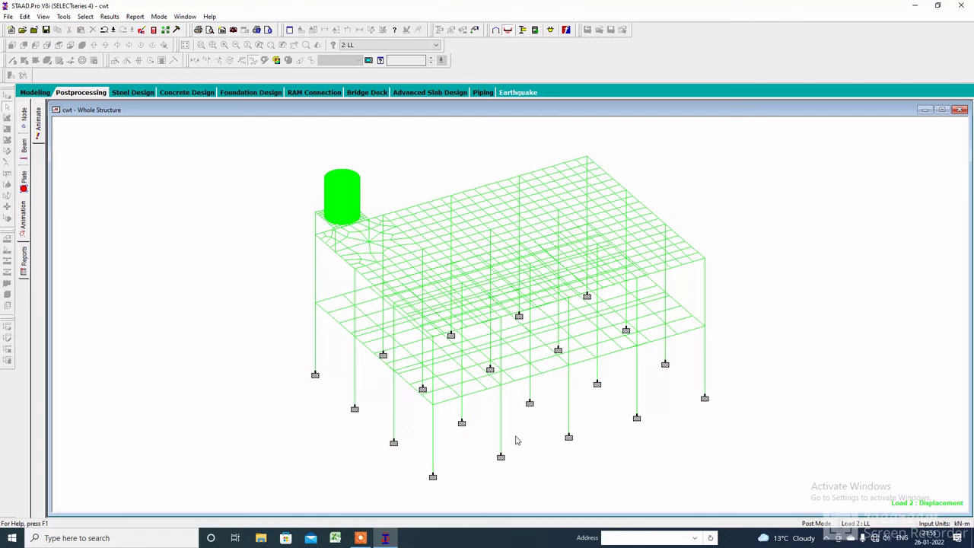
left_click(30, 92)
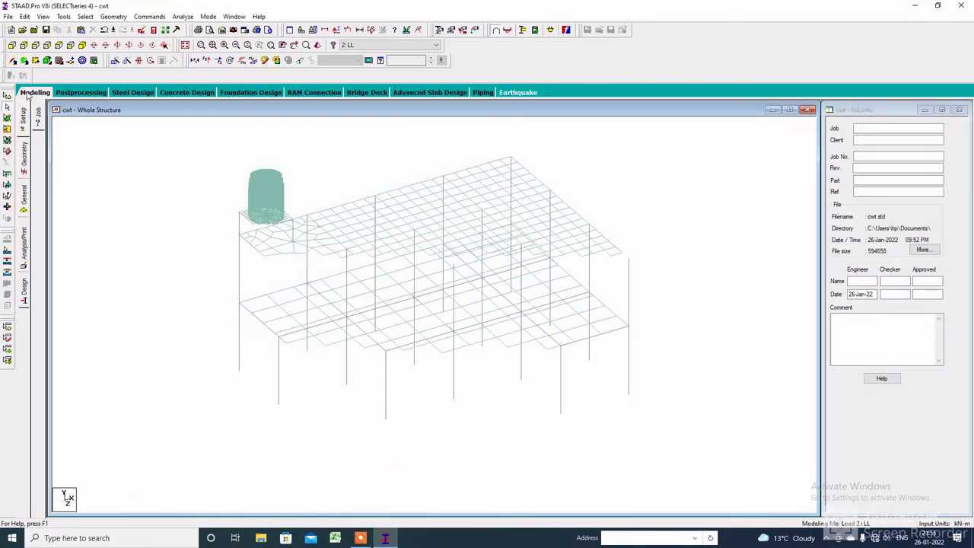
- Open a rendered 3D view with a black background and rotate it to look onto the slabs
left_click(323, 46)
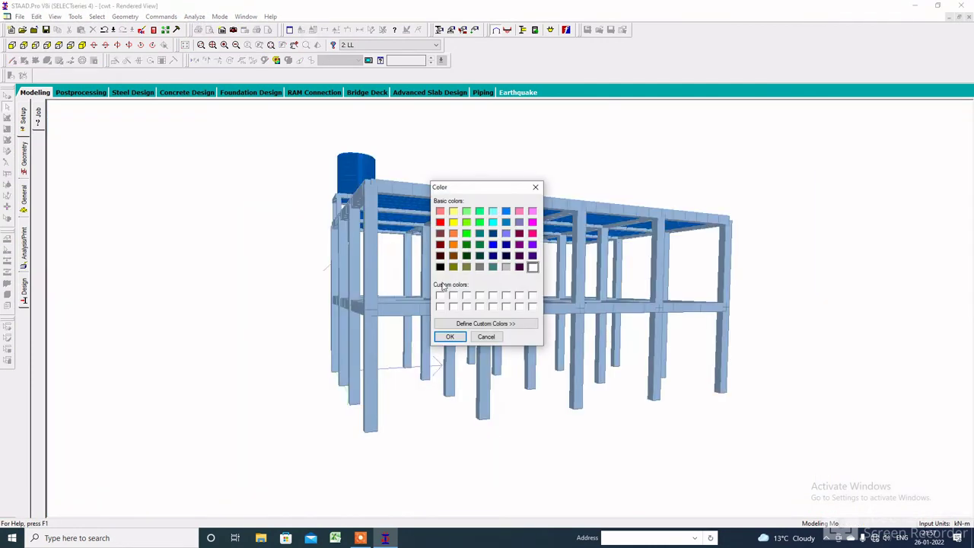
left_click(440, 266)
left_click(449, 336)
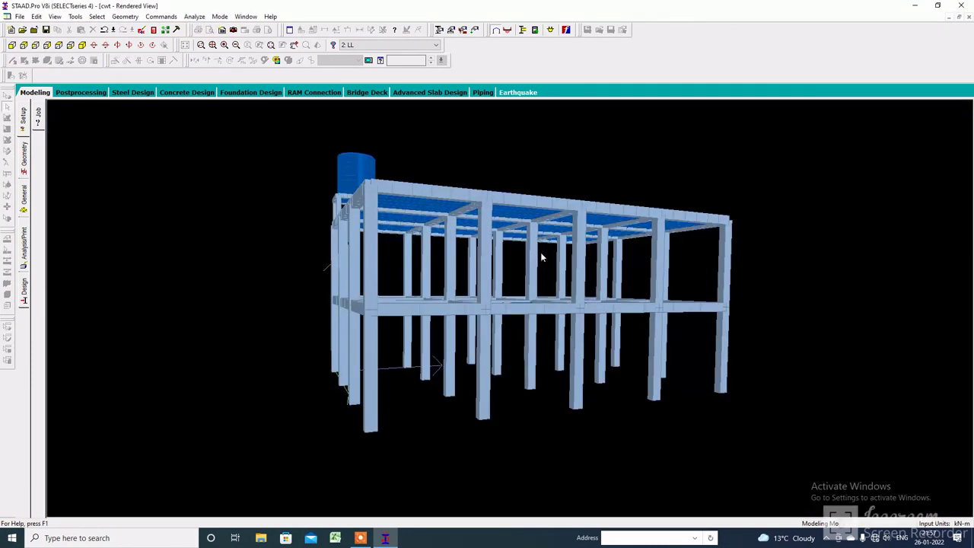
left_click_drag(619, 202, 412, 274)
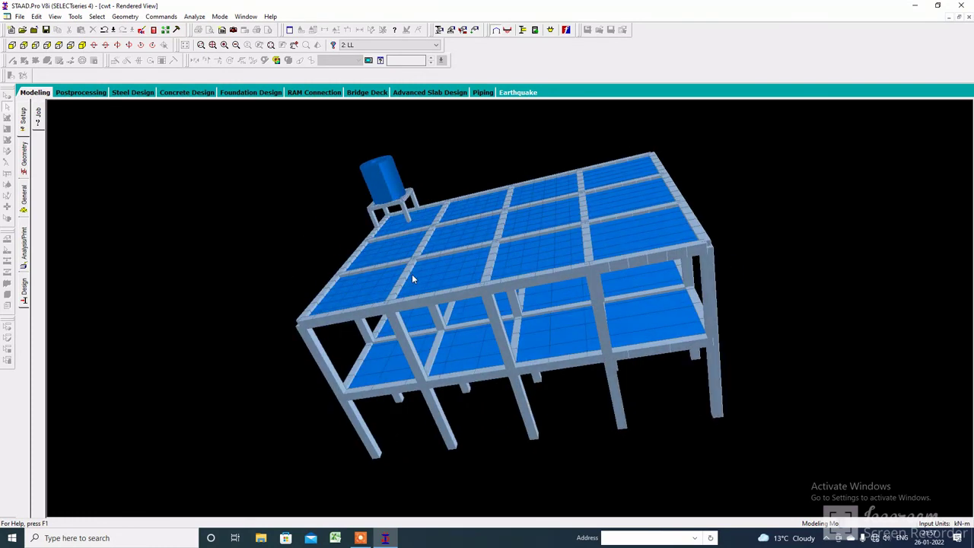